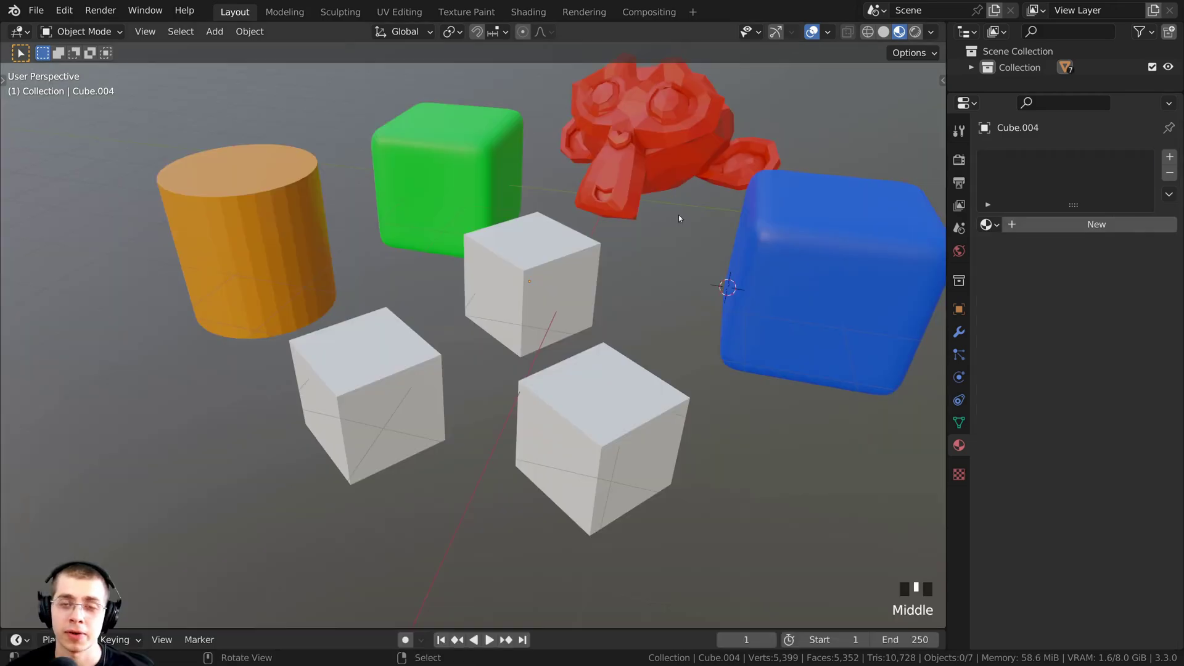
{"action": "middle_click_drag", "start_coordinate": [678, 215], "coordinate": [657, 353]}
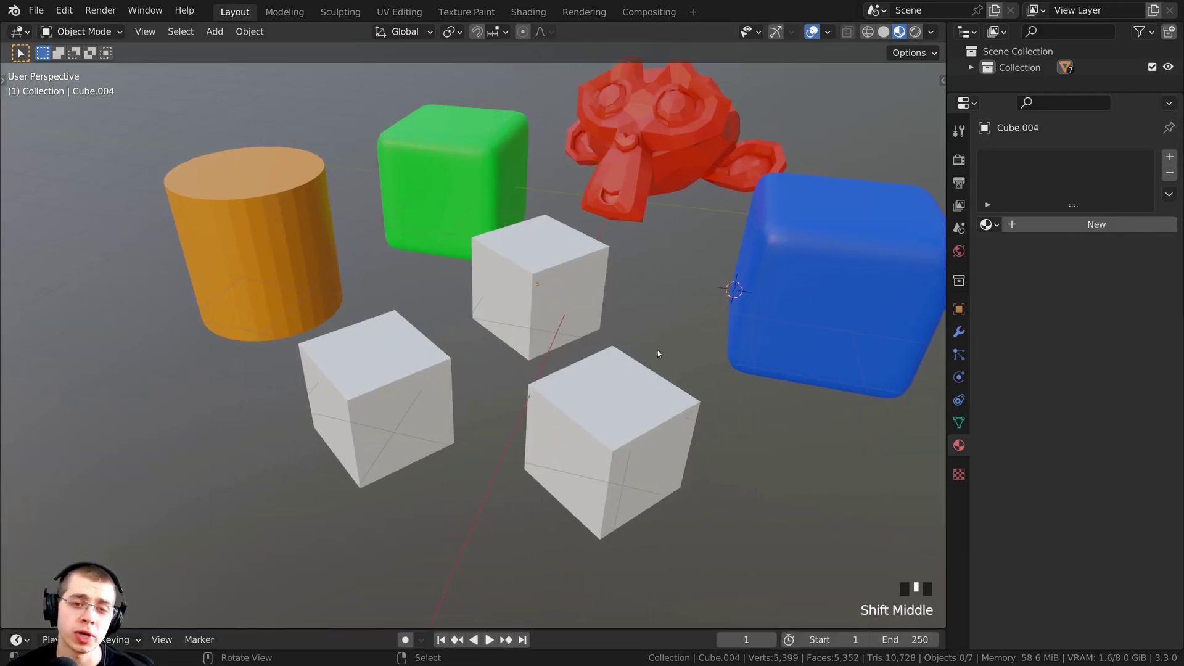
{"action": "right_click", "coordinate": [585, 371]}
{"action": "right_click", "coordinate": [593, 411], "text": "shift"}
{"action": "right_click", "coordinate": [594, 412], "text": "shift"}
{"action": "right_click", "coordinate": [370, 398], "text": "shift"}
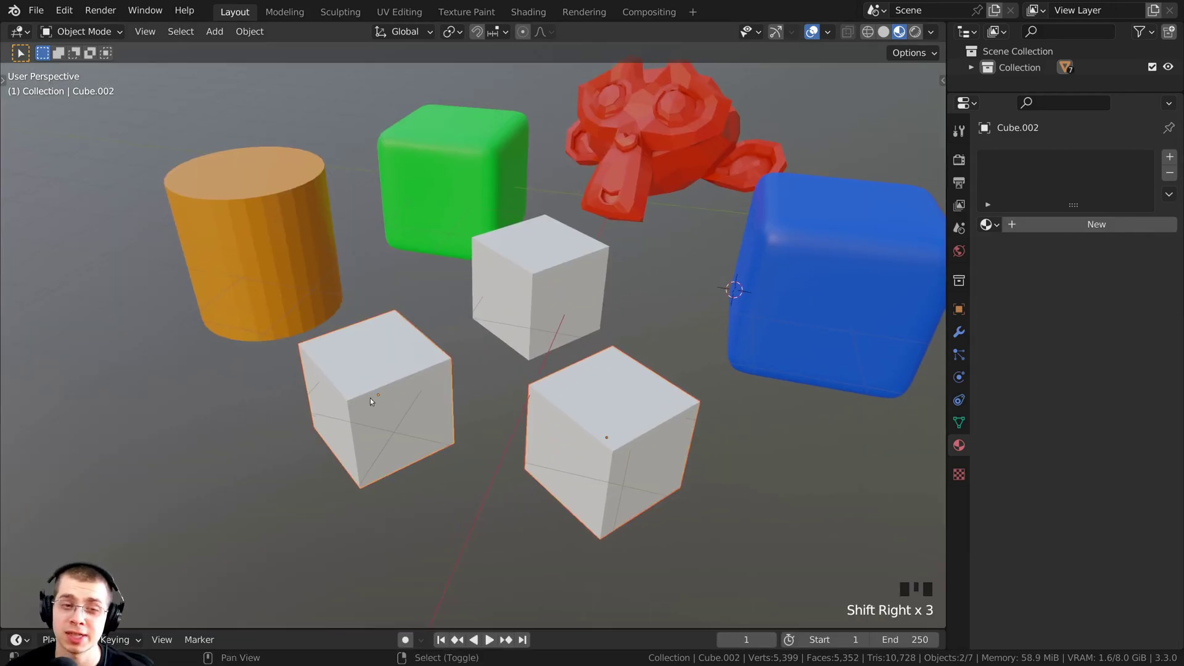
{"action": "right_click", "coordinate": [512, 265], "text": "shift"}
{"action": "right_click", "coordinate": [593, 394], "text": "shift"}
{"action": "right_click", "coordinate": [471, 399], "text": "shift"}
{"action": "key", "text": "a"}
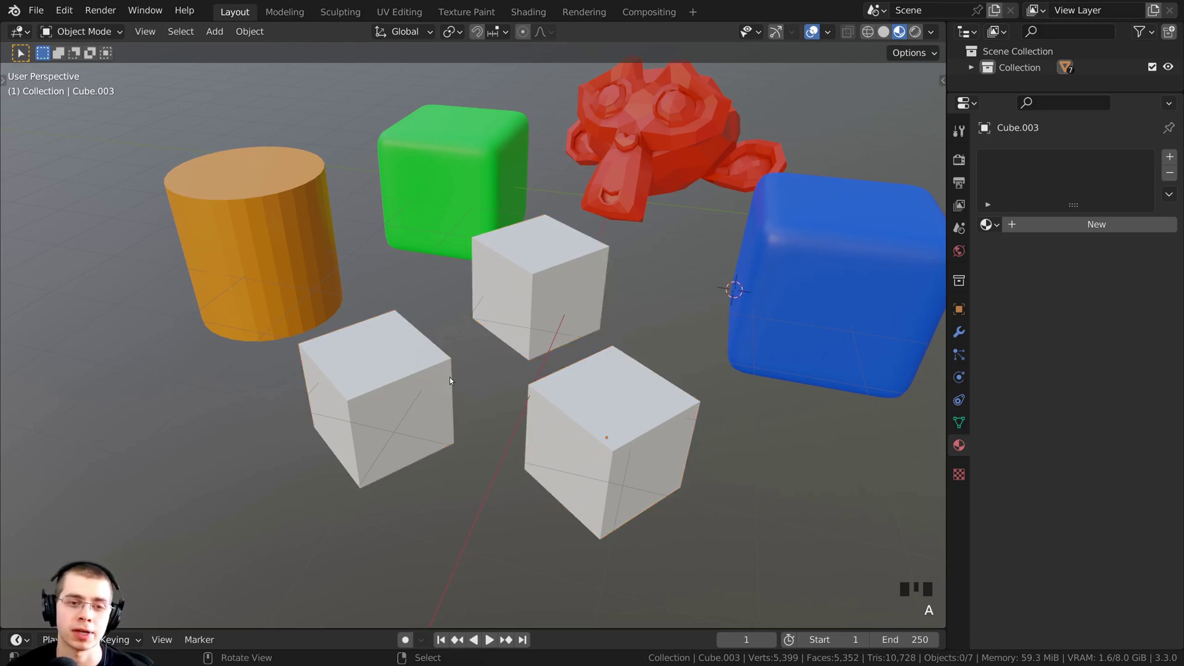
- Select the three white cubes with the front-right cube as the active one, and join them into a single object
{"action": "right_click", "coordinate": [389, 378], "text": "shift"}
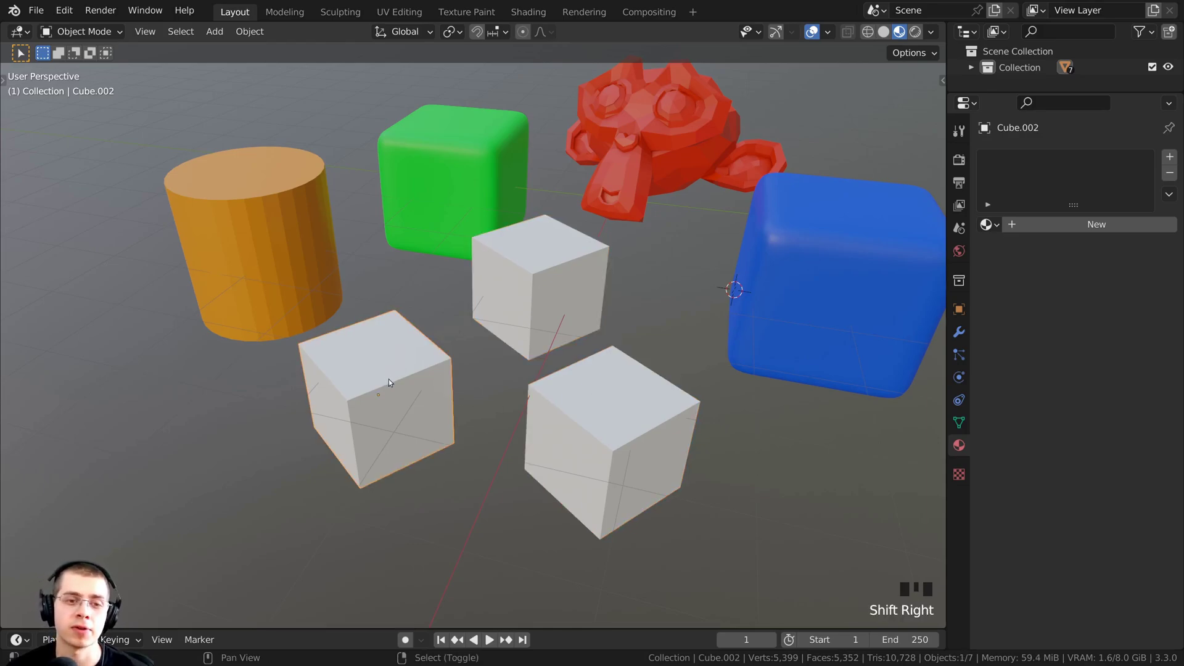
{"action": "scroll", "coordinate": [390, 380], "scroll_direction": "up", "scroll_amount": 1}
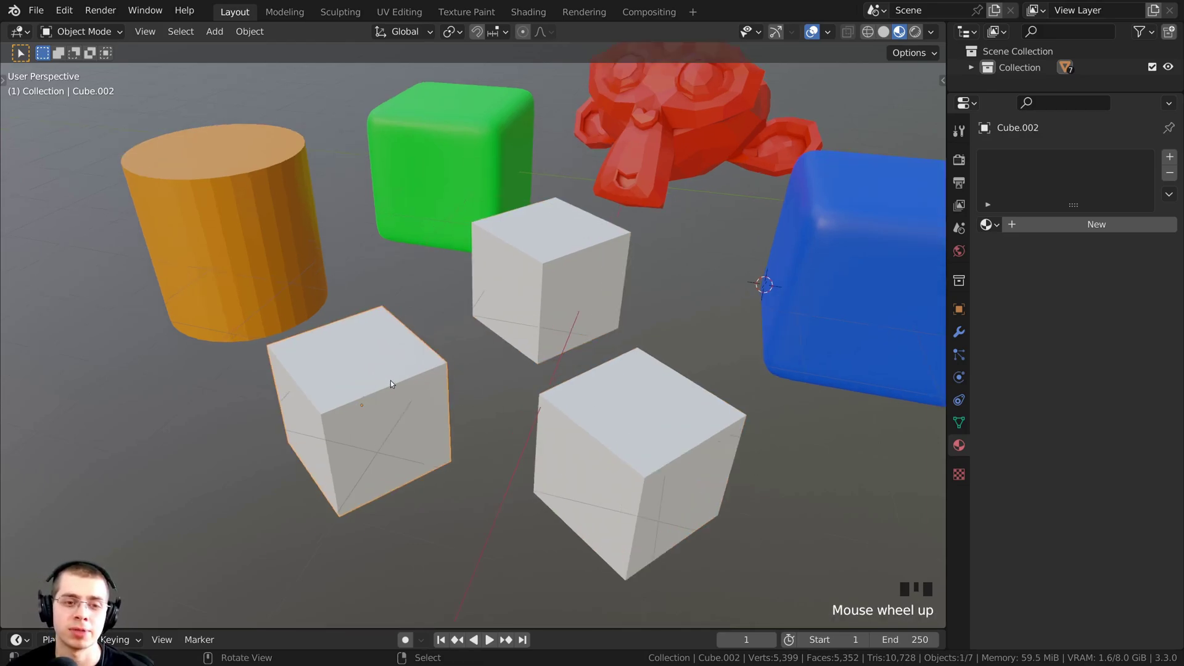
{"action": "right_click", "coordinate": [611, 389], "text": "shift"}
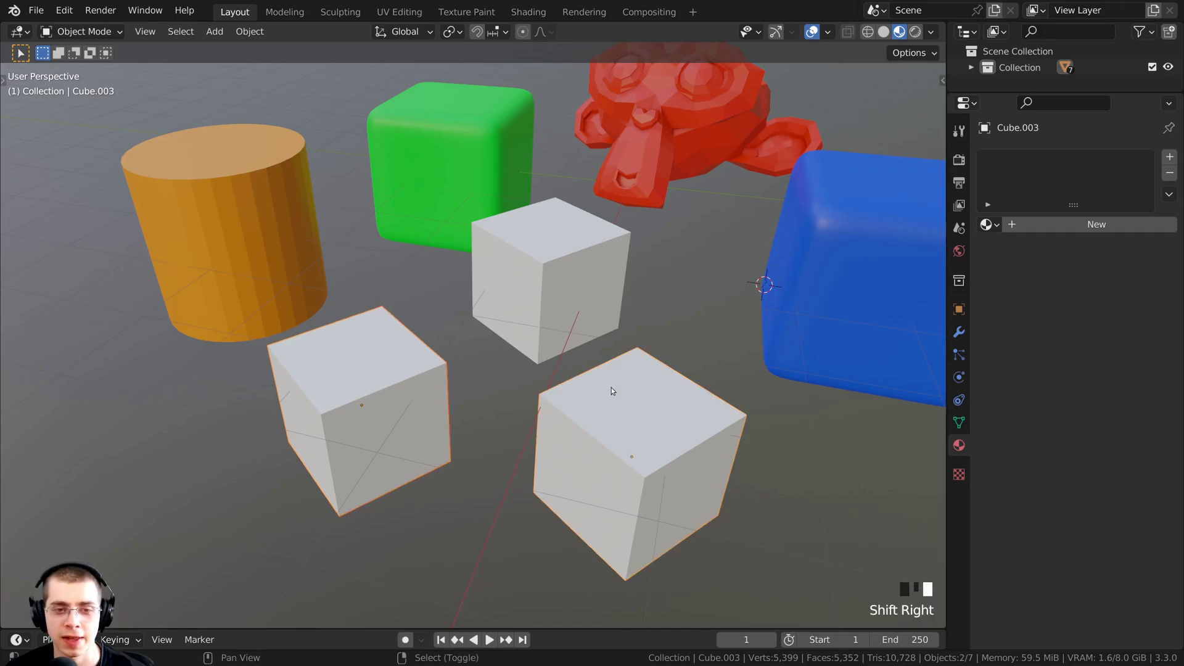
{"action": "right_click", "coordinate": [528, 290], "text": "shift"}
{"action": "right_click", "coordinate": [432, 398], "text": "shift"}
{"action": "right_click", "coordinate": [554, 407], "text": "shift"}
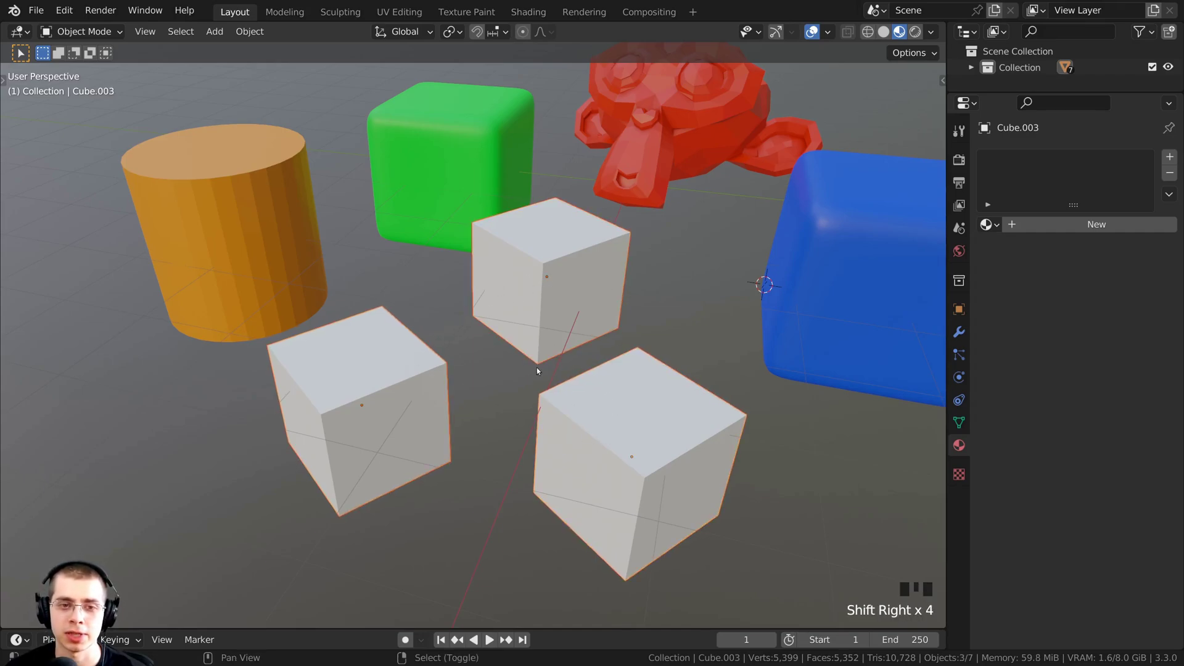
{"action": "right_click", "coordinate": [364, 361], "text": "shift"}
{"action": "right_click", "coordinate": [565, 396], "text": "shift"}
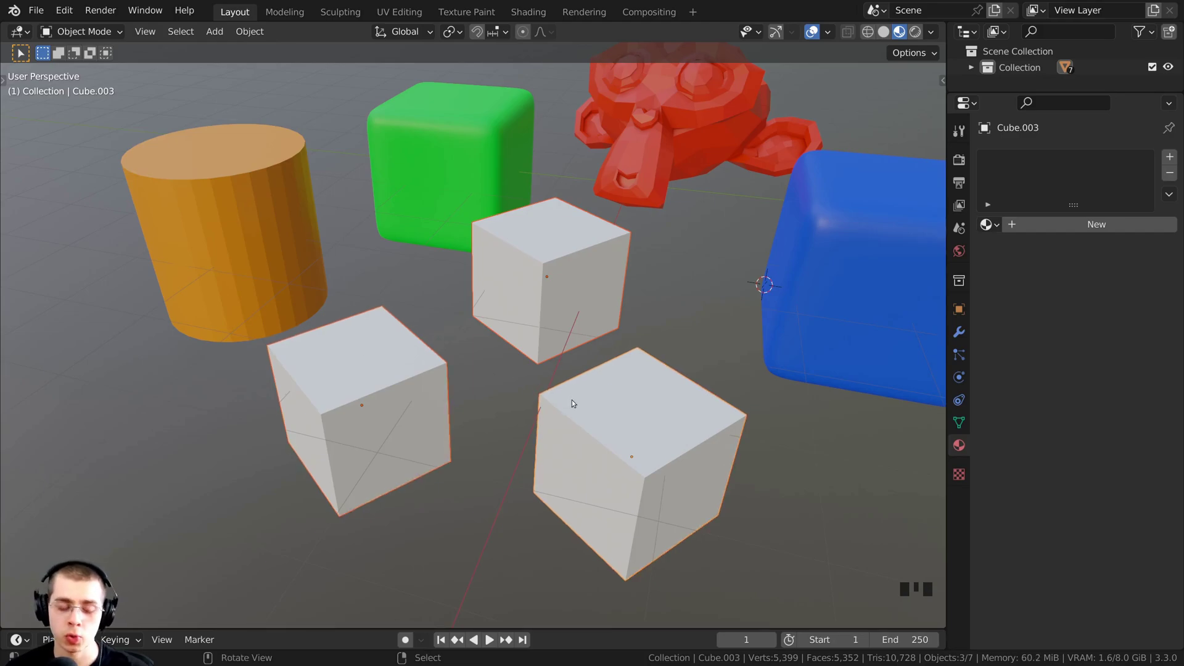
{"action": "key", "text": "ctrl+j"}
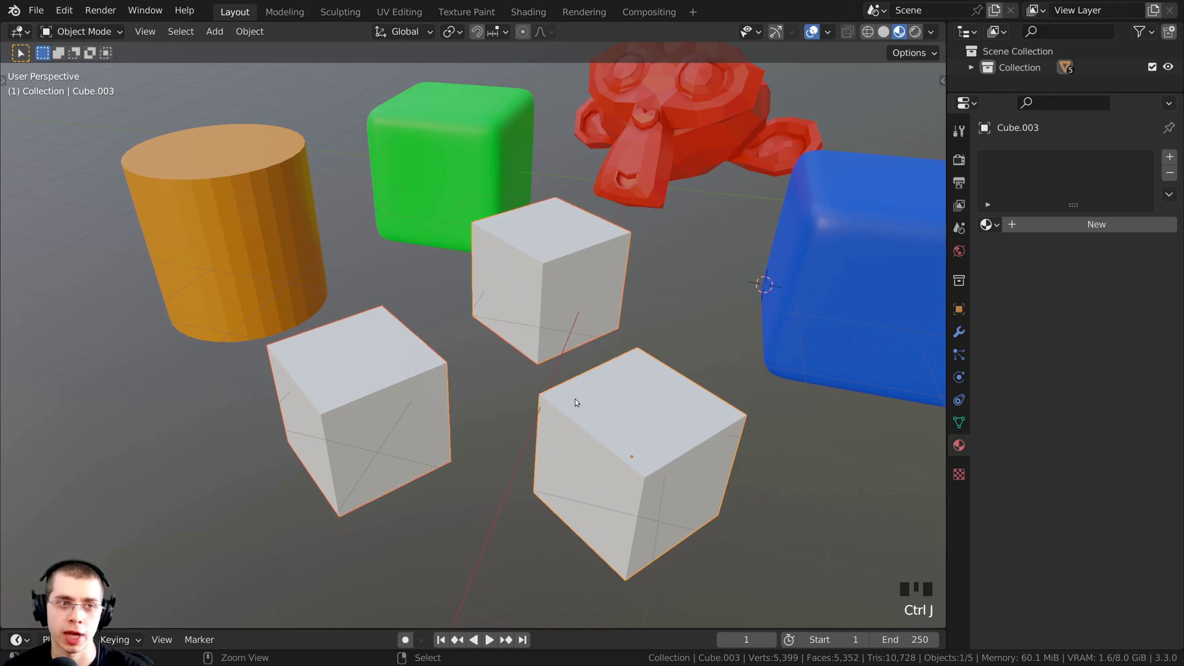
- Try moving the joined white cubes together as one object
{"action": "scroll", "coordinate": [618, 410], "scroll_direction": "down", "scroll_amount": 1}
{"action": "right_click", "coordinate": [612, 401]}
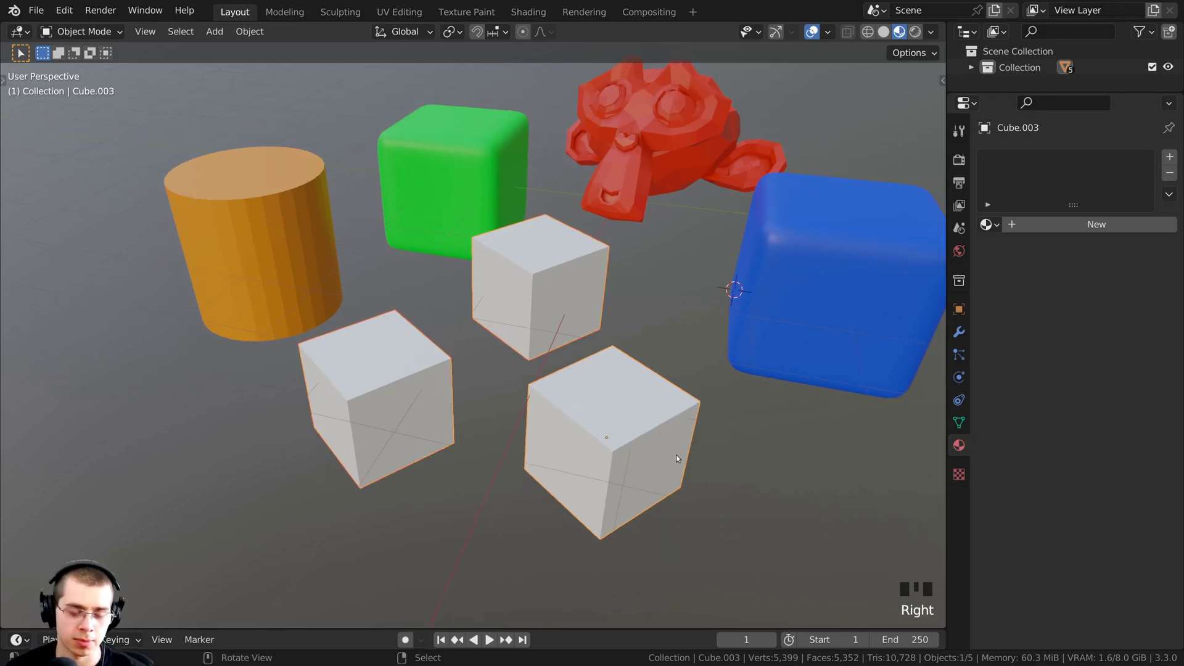
{"action": "key", "text": "g"}
{"action": "right_click", "coordinate": [661, 399]}
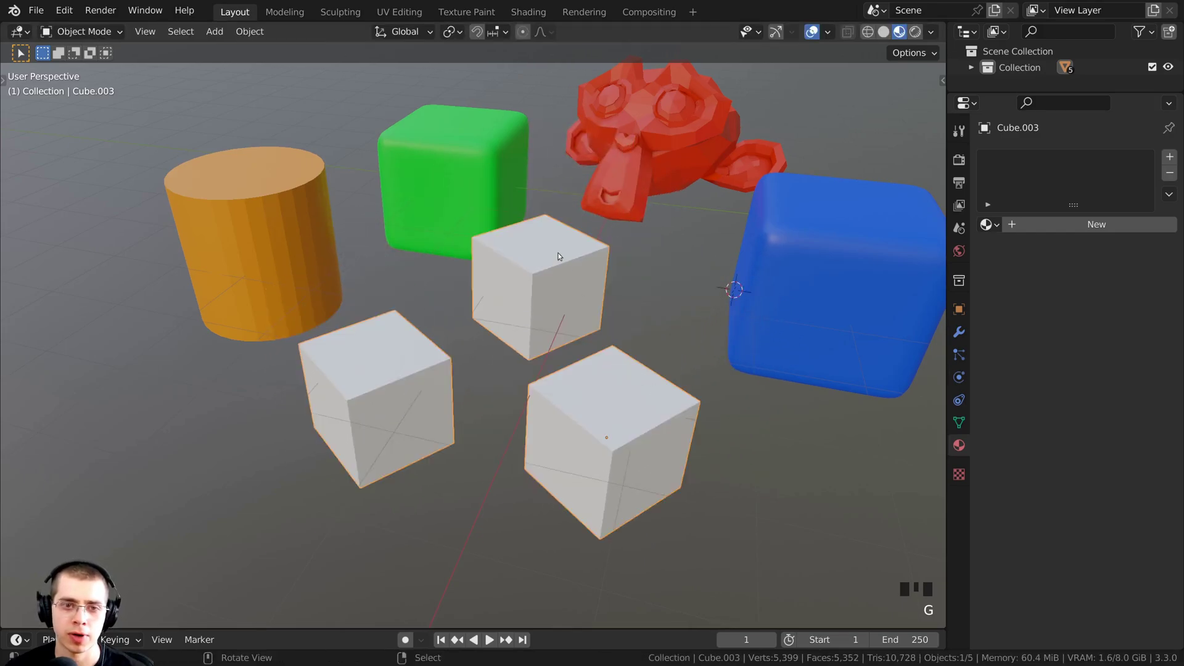
{"action": "key", "text": "g"}
{"action": "right_click", "coordinate": [329, 263]}
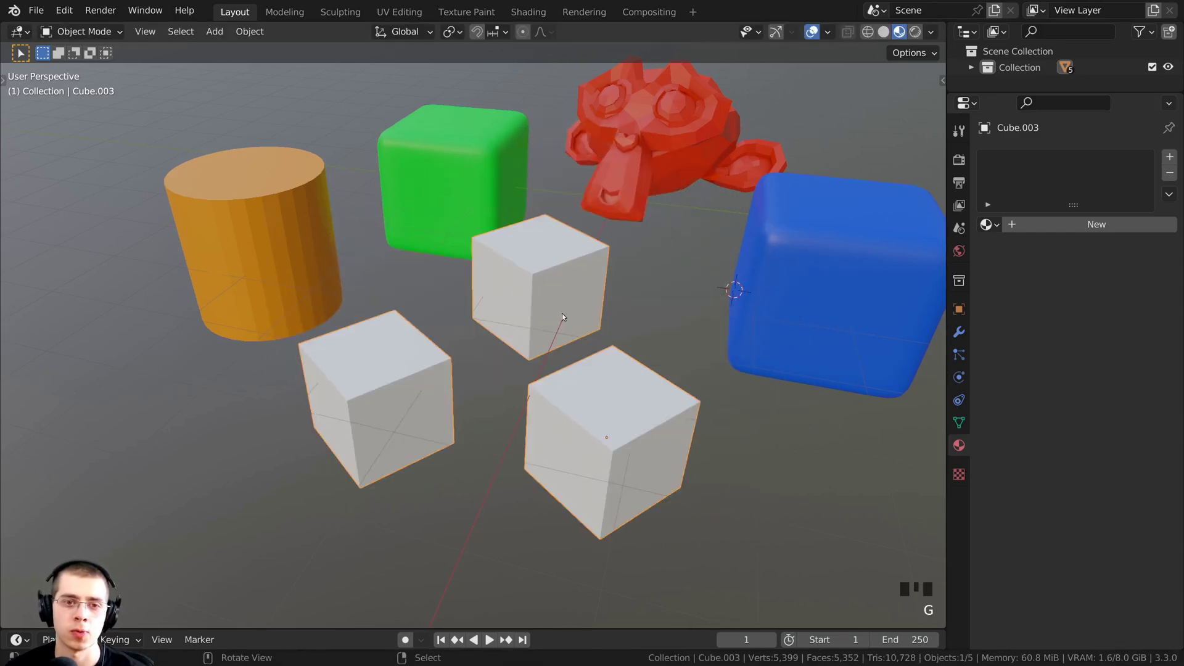
- Try rotating the joined cubes around their shared origin, both freely and about the global Z axis
{"action": "middle_click_drag", "start_coordinate": [561, 313], "coordinate": [519, 295], "text": "shift"}
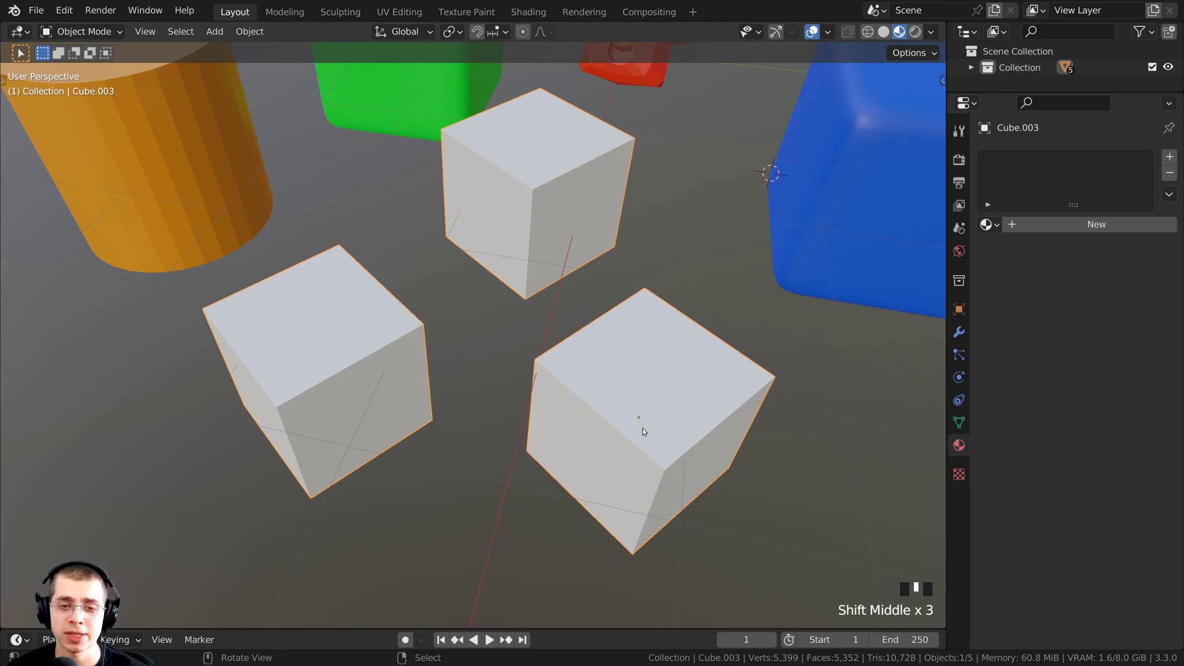
{"action": "middle_click_drag", "start_coordinate": [664, 426], "coordinate": [665, 387], "text": "shift"}
{"action": "scroll", "coordinate": [665, 387], "scroll_direction": "down", "scroll_amount": 2}
{"action": "key", "text": "r"}
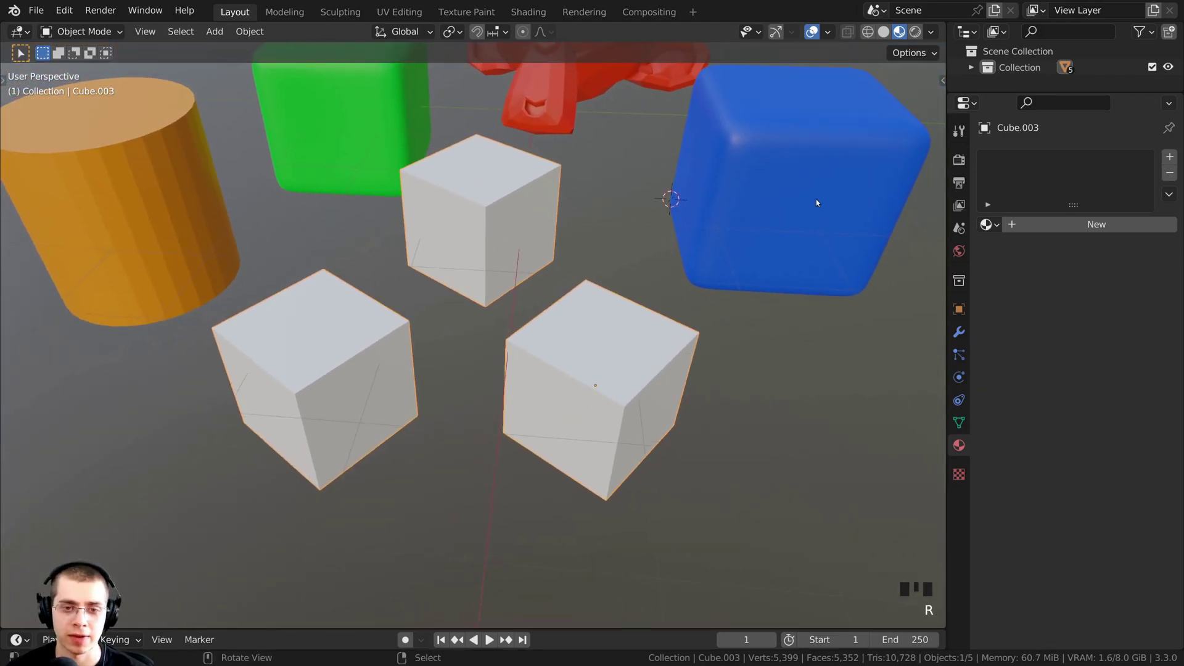
{"action": "key", "text": "r"}
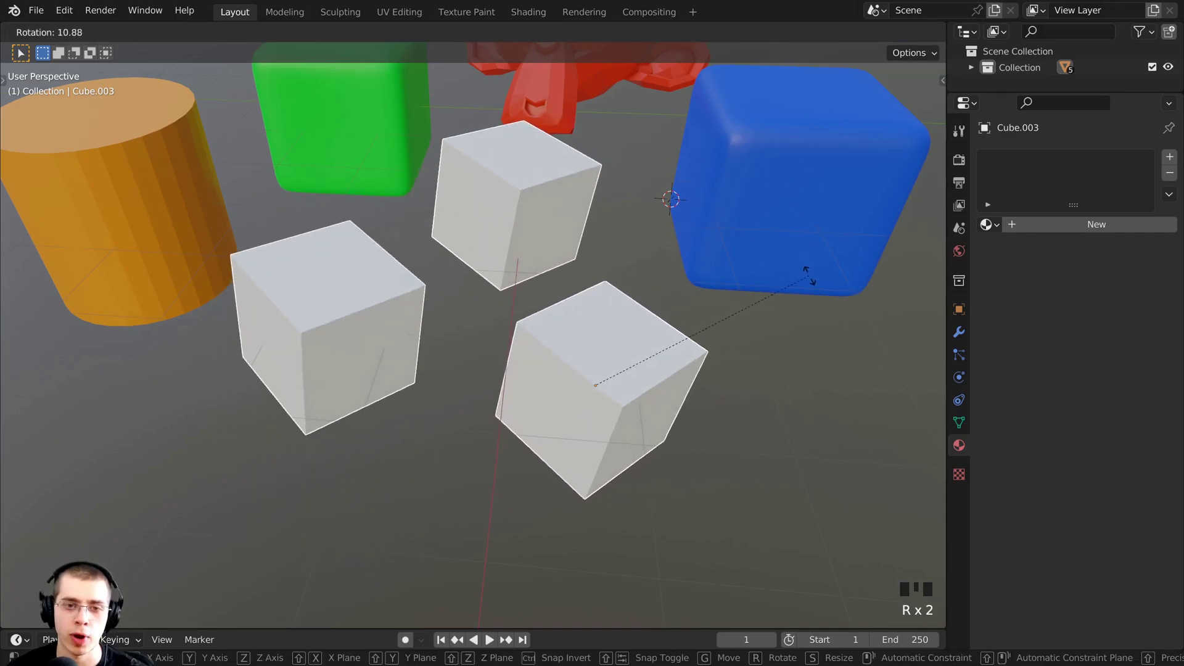
{"action": "key", "text": "r"}
{"action": "key", "text": "z"}
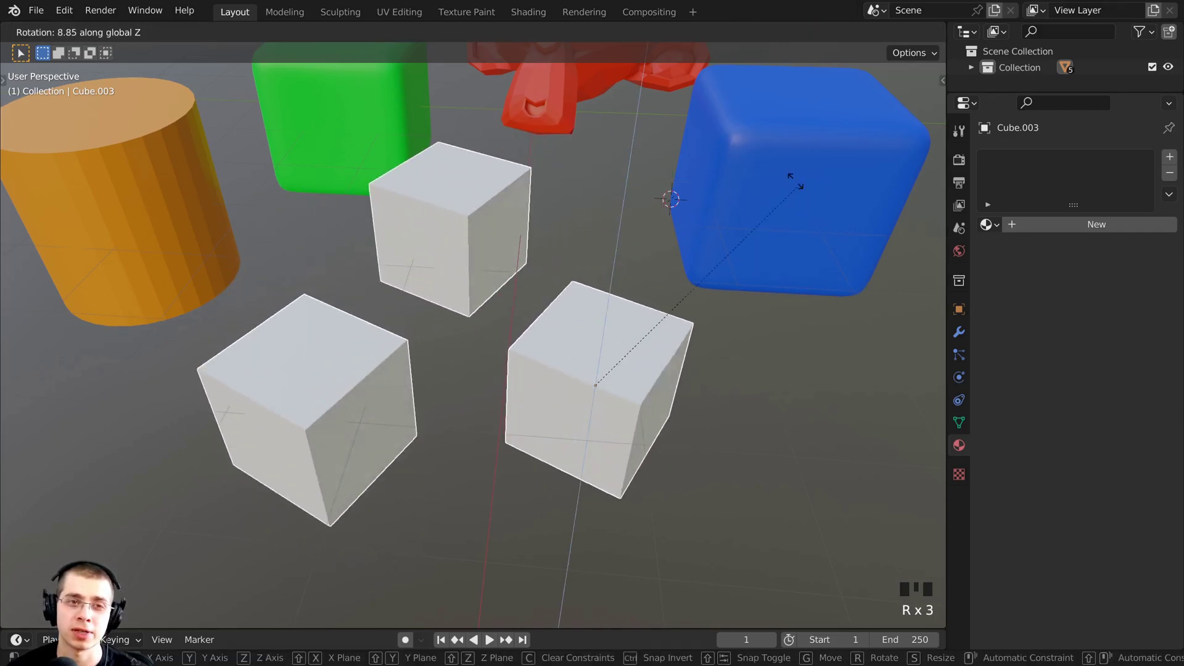
{"action": "left_click", "coordinate": [419, 79]}
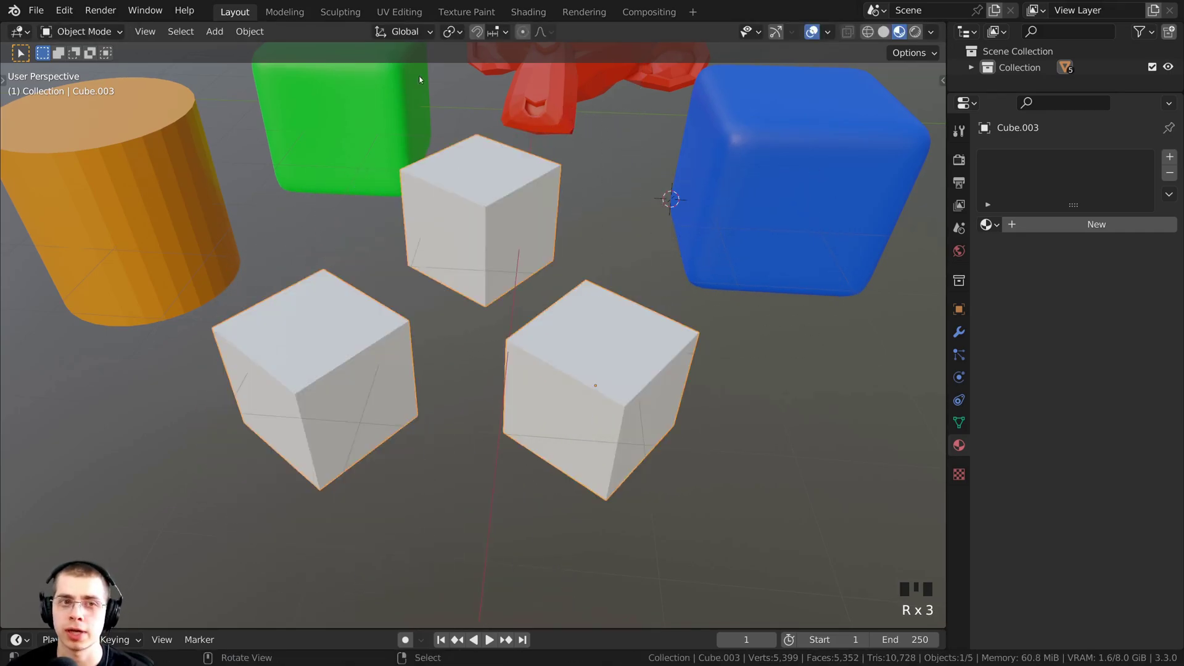
- Review the transform pivot point options and try a free rotation of the joined cubes again
{"action": "left_click", "coordinate": [449, 36]}
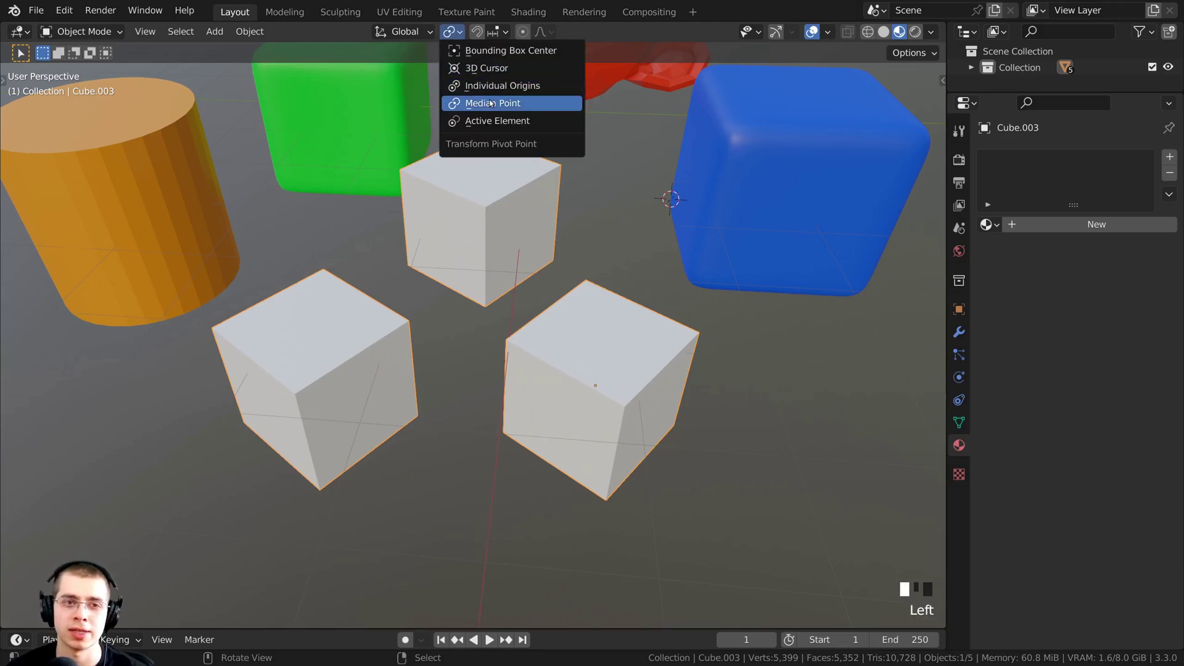
{"action": "left_click", "coordinate": [493, 120]}
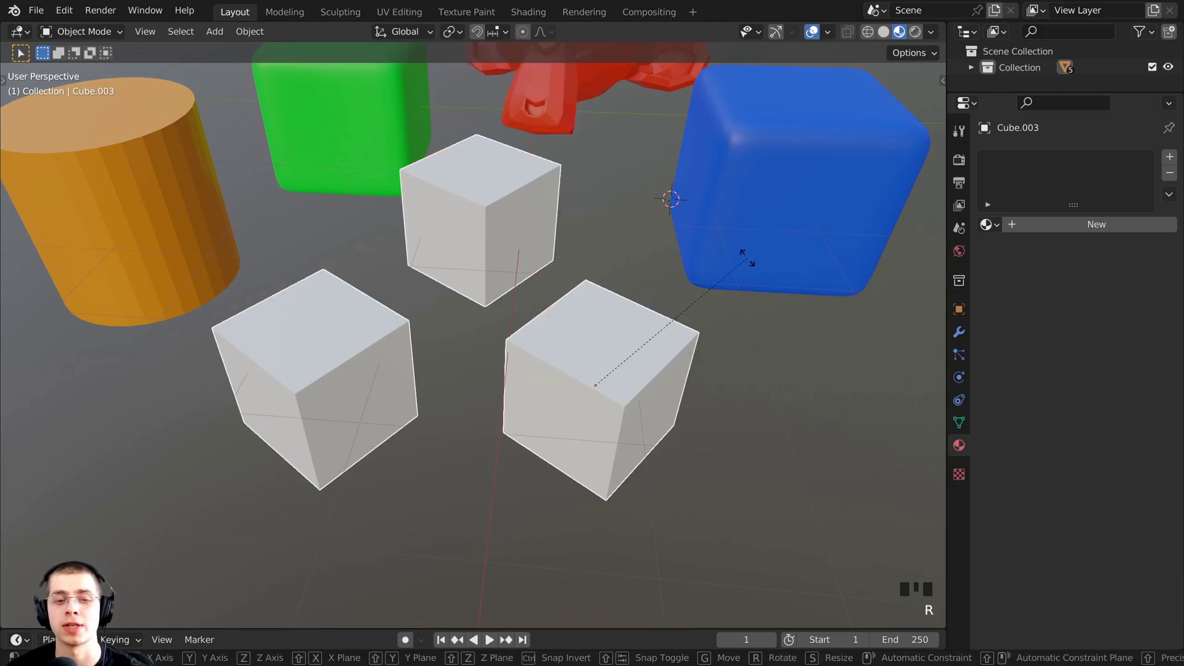
{"action": "key", "text": "r"}
{"action": "left_click", "coordinate": [730, 220]}
{"action": "middle_click_drag", "start_coordinate": [730, 220], "coordinate": [671, 267], "text": "shift"}
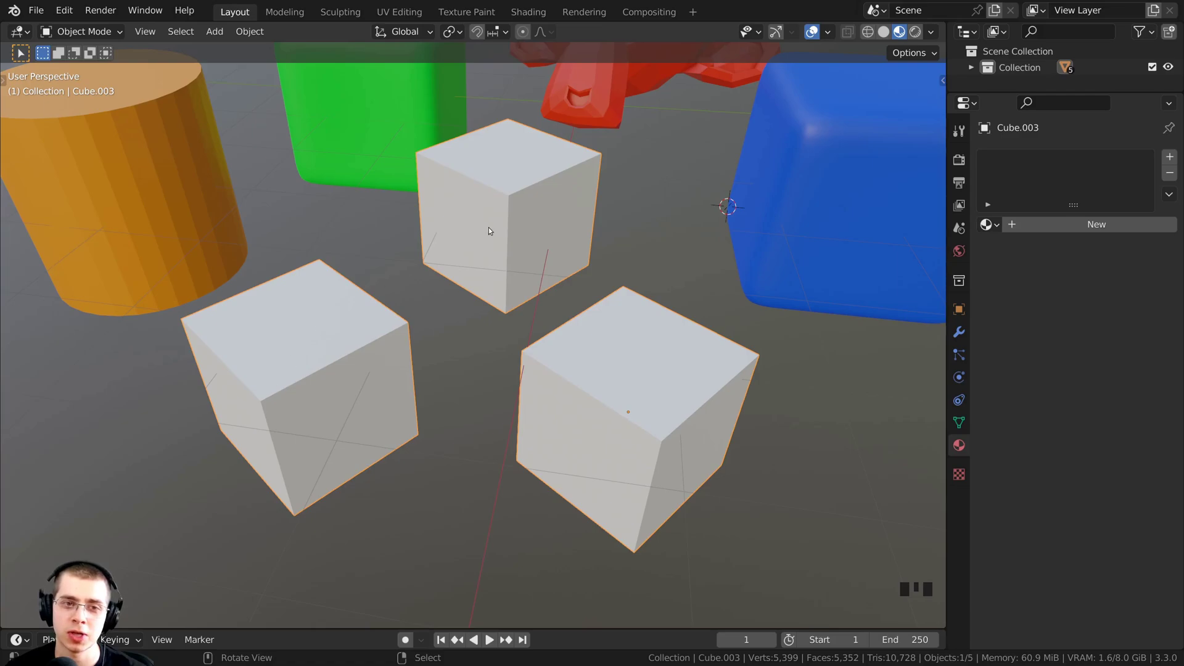
{"action": "middle_click_drag", "start_coordinate": [617, 346], "coordinate": [678, 324]}
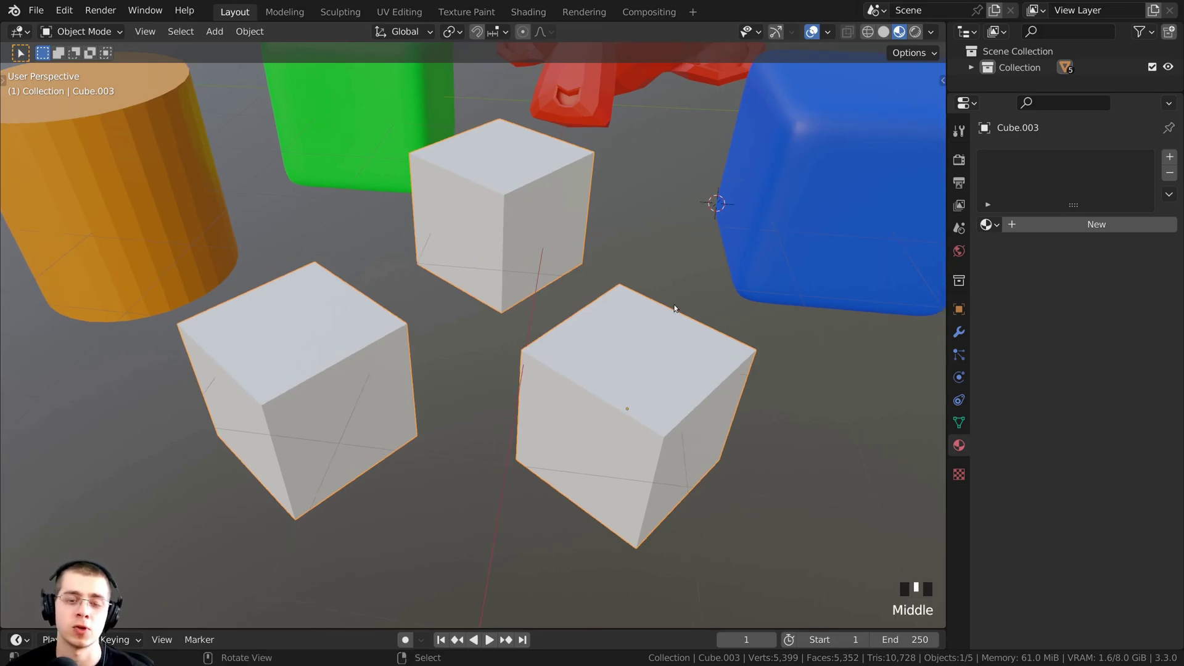
{"action": "middle_click", "coordinate": [716, 334]}
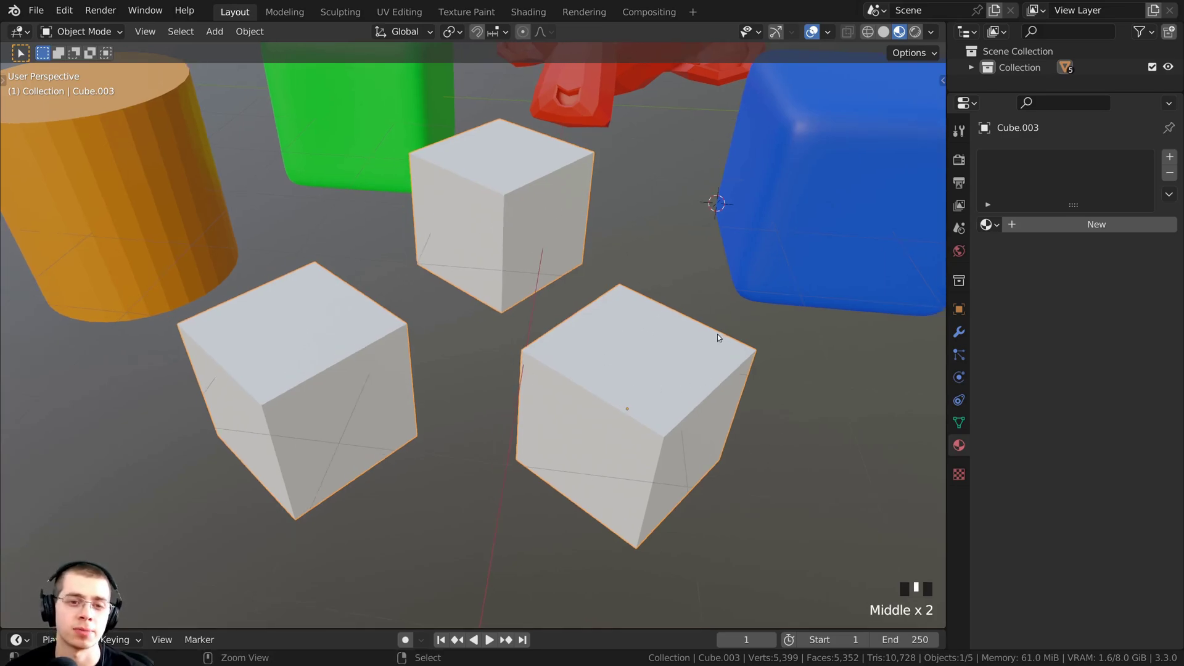
- Undo the join of the three white cubes
{"action": "key", "text": "ctrl+z"}
{"action": "key", "text": "ctrl+z"}
{"action": "key", "text": "ctrl+z"}
{"action": "key", "text": "ctrl+z"}
{"action": "key", "text": "ctrl+z"}
{"action": "key", "text": "ctrl+z"}
{"action": "key", "text": "ctrl+z"}
{"action": "key", "text": "ctrl+z"}
{"action": "key", "text": "ctrl+z"}
{"action": "key", "text": "ctrl+z"}
{"action": "key", "text": "ctrl+z"}
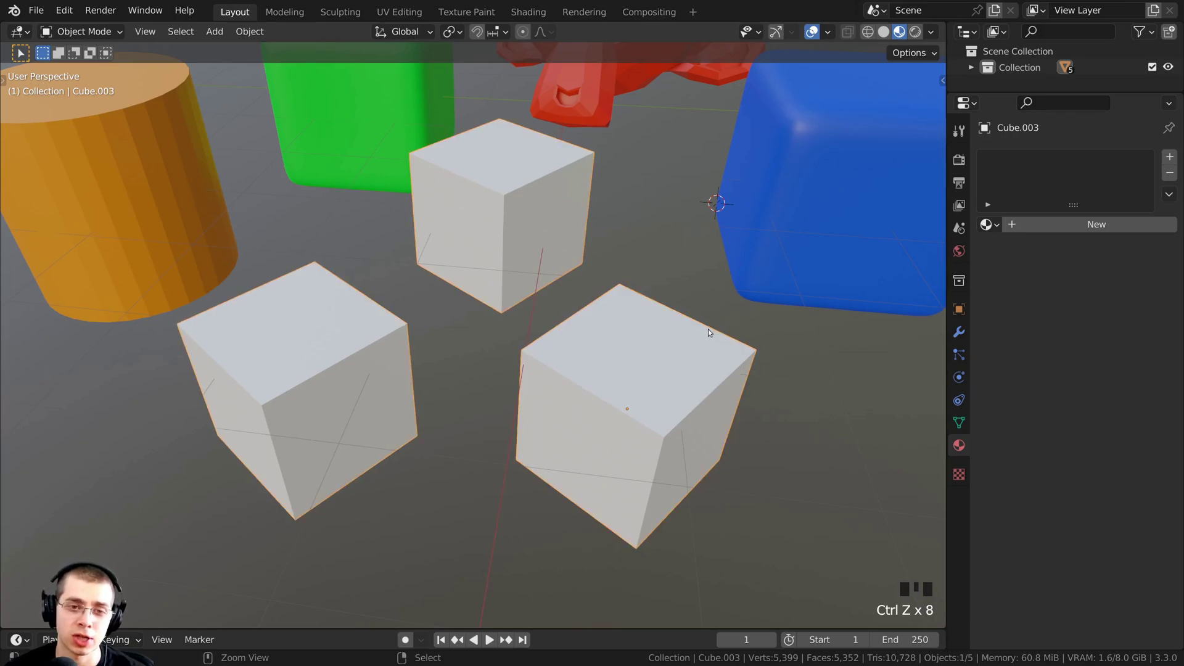
- Try moving the separate white cubes individually, ending with the front-right one
{"action": "right_click", "coordinate": [528, 264]}
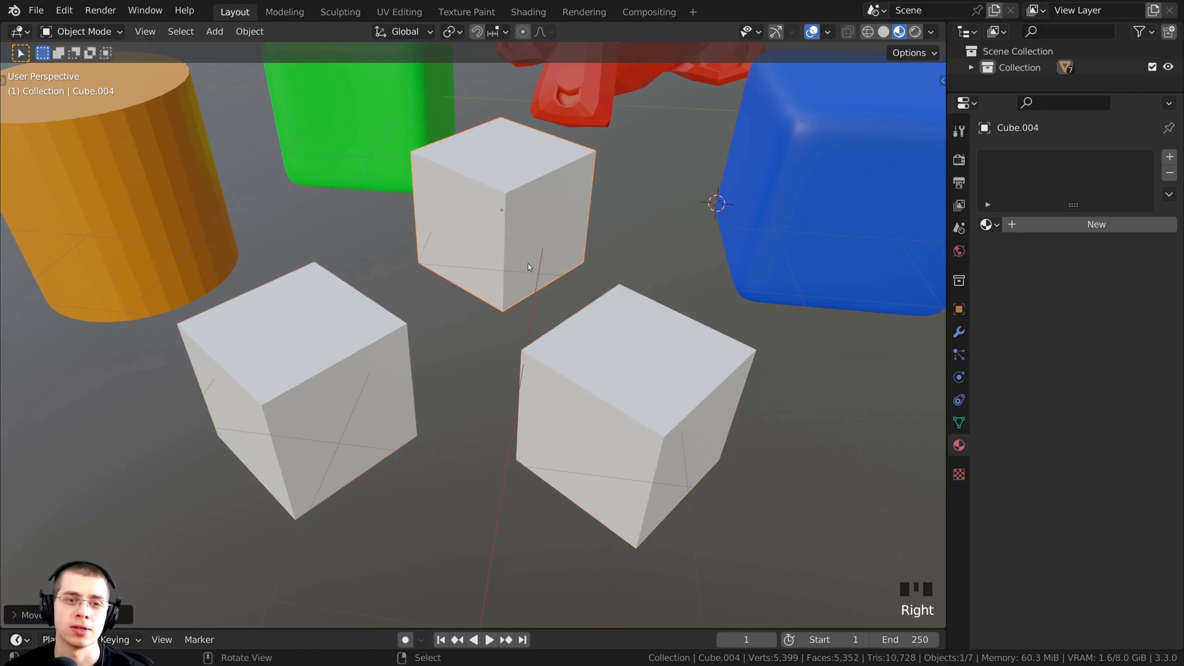
{"action": "right_click", "coordinate": [333, 394]}
{"action": "key", "text": "g"}
{"action": "right_click", "coordinate": [655, 340]}
{"action": "key", "text": "g"}
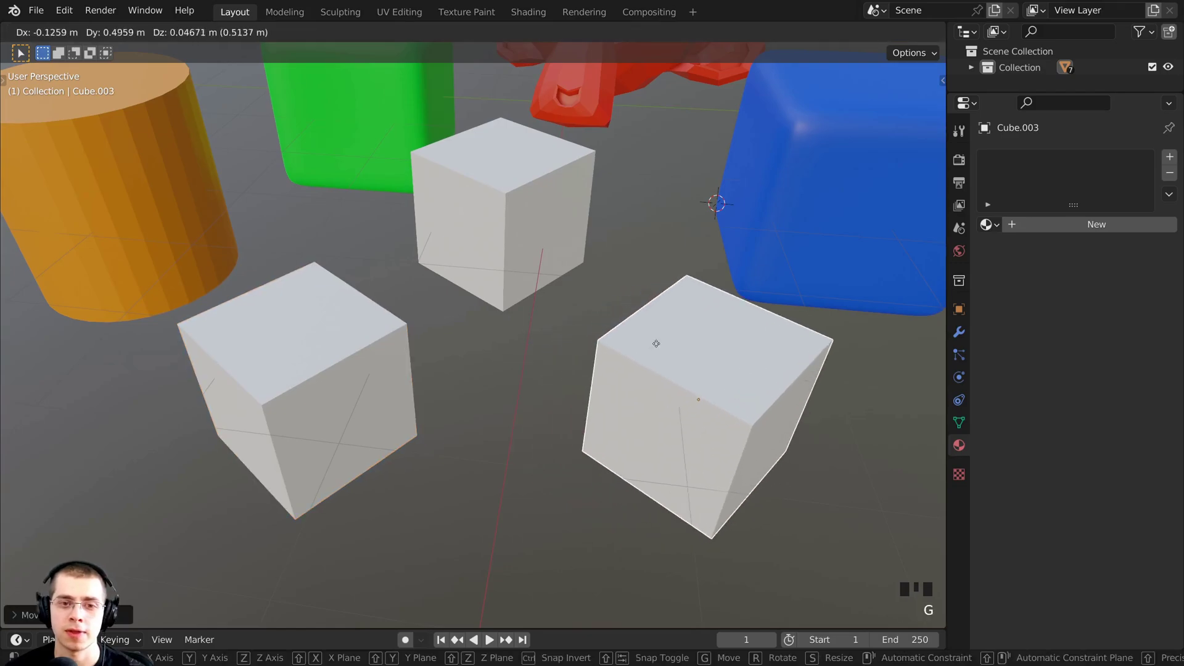
{"action": "left_click", "coordinate": [656, 341]}
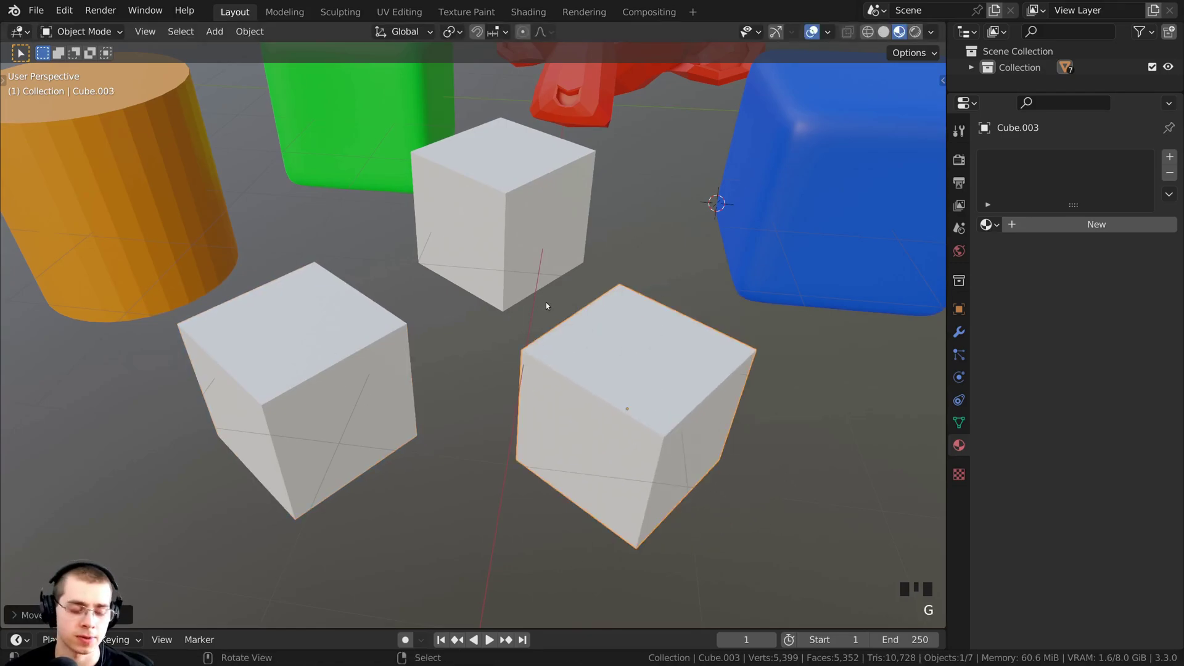
- Select the back, front-left and front-right white cubes, with the front-right one active, and join them into one object
{"action": "right_click", "coordinate": [507, 237]}
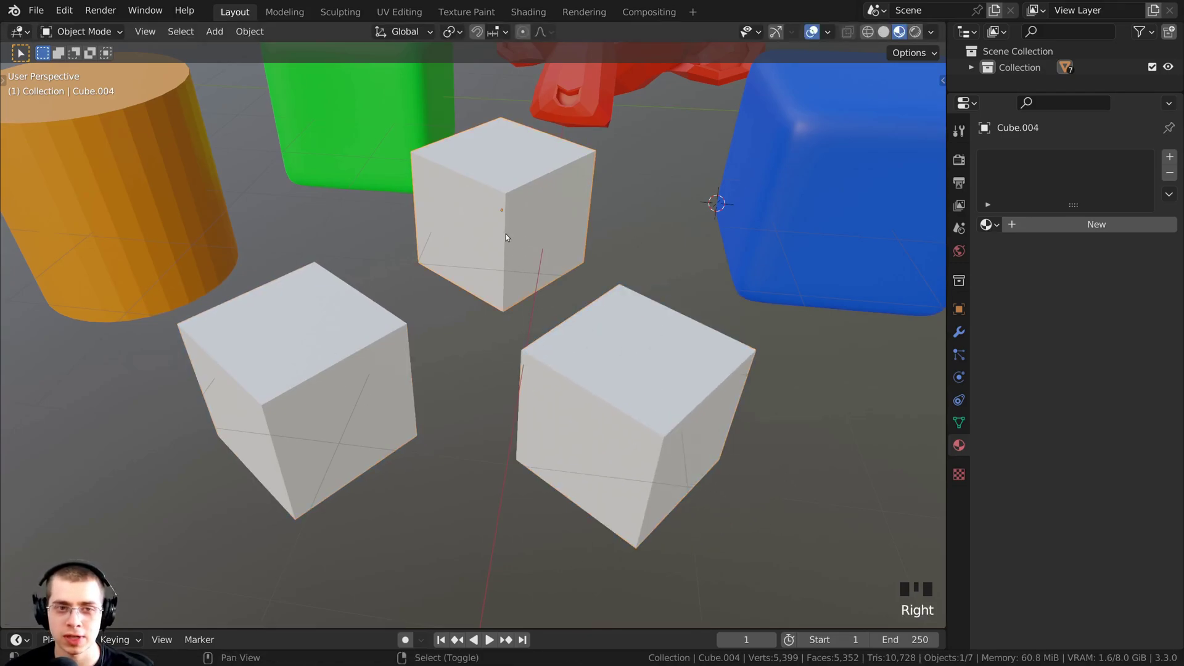
{"action": "right_click", "coordinate": [337, 305], "text": "shift"}
{"action": "right_click", "coordinate": [600, 355], "text": "shift"}
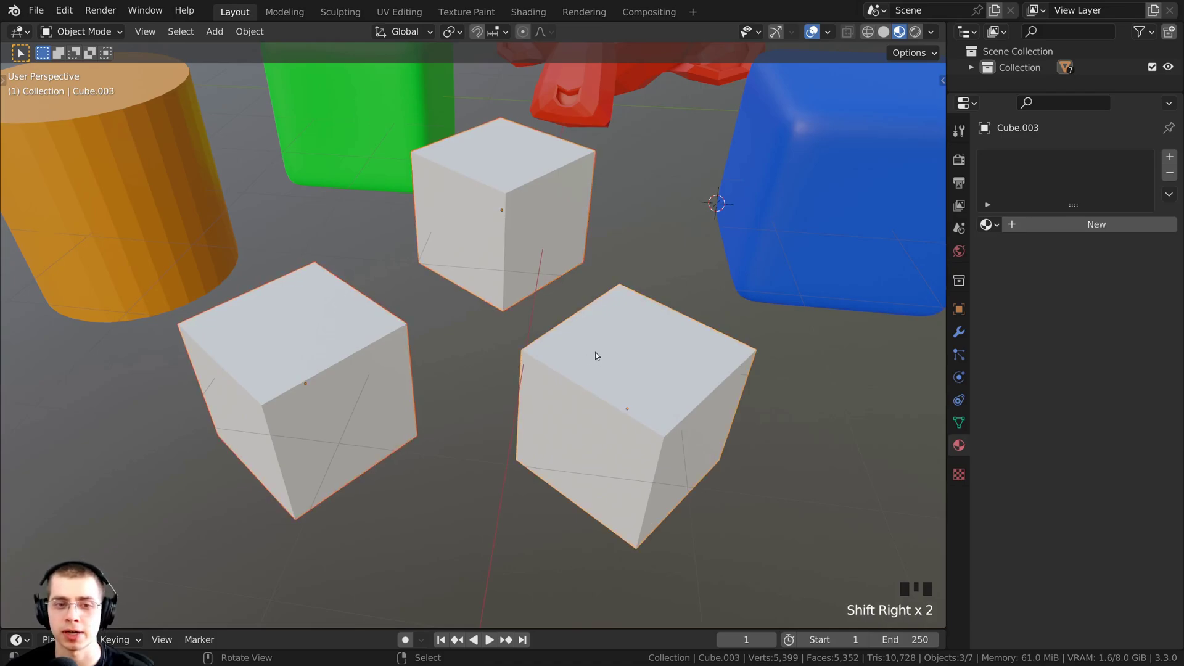
{"action": "scroll", "coordinate": [576, 251], "scroll_direction": "up", "scroll_amount": 2}
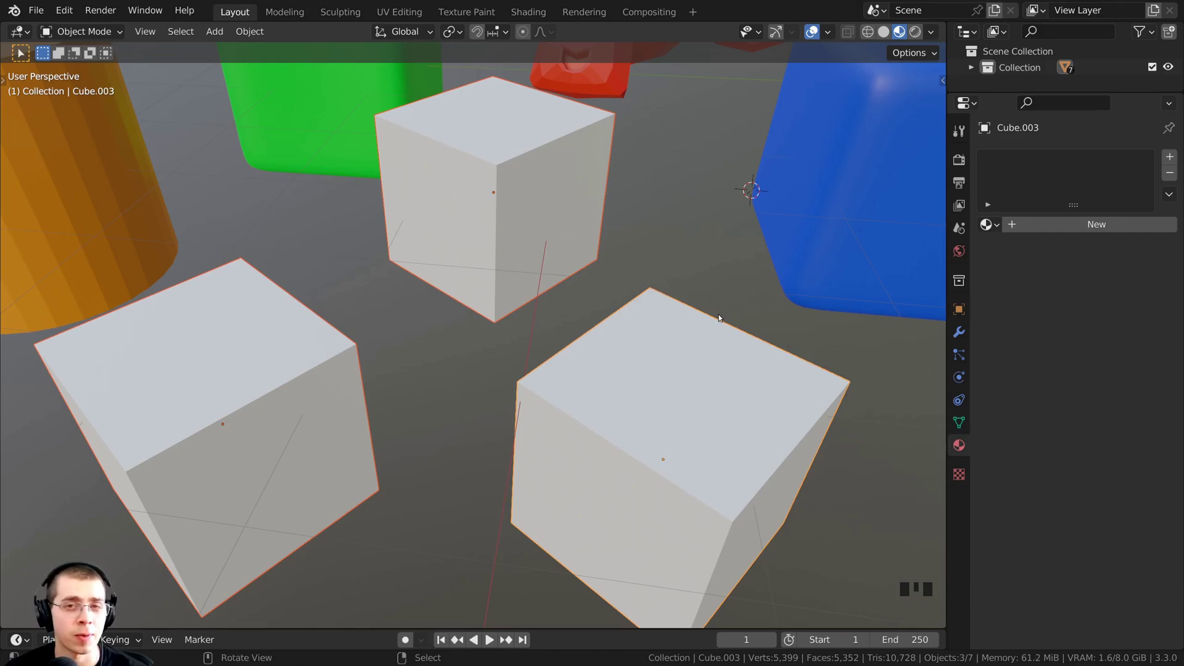
{"action": "middle_click_drag", "start_coordinate": [704, 304], "coordinate": [579, 264], "text": "shift"}
{"action": "middle_click_drag", "start_coordinate": [786, 426], "coordinate": [777, 362], "text": "shift"}
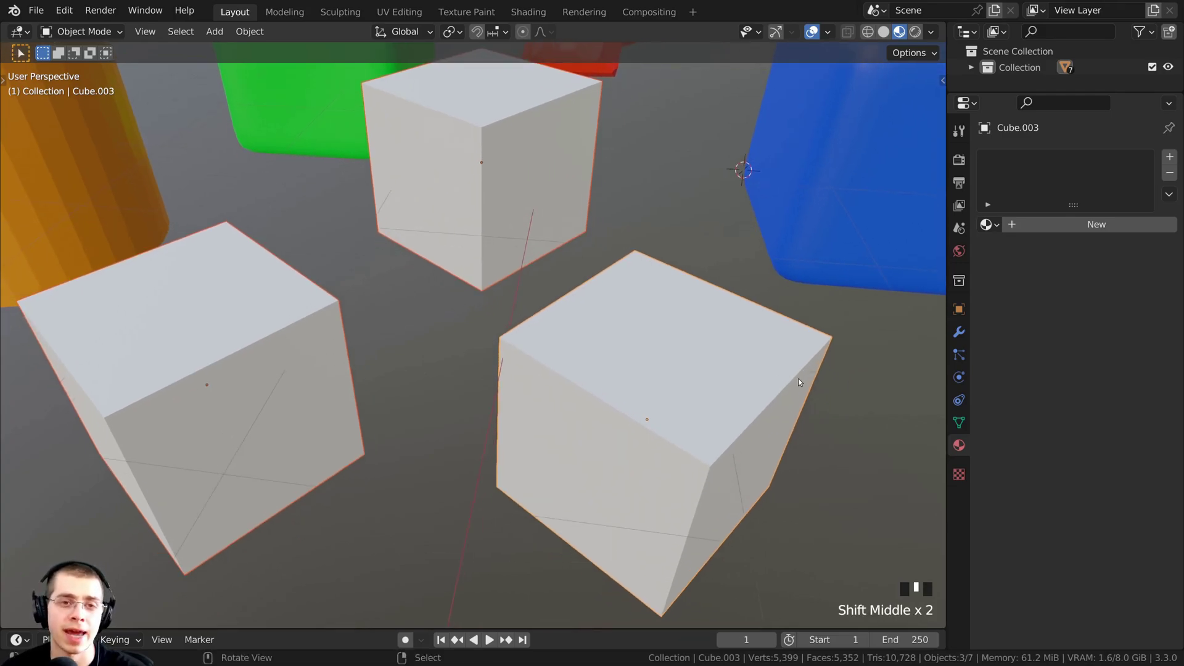
{"action": "scroll", "coordinate": [700, 222], "scroll_direction": "down", "scroll_amount": 2}
{"action": "scroll", "coordinate": [700, 222], "scroll_direction": "up", "scroll_amount": 2}
{"action": "middle_click_drag", "start_coordinate": [701, 222], "coordinate": [665, 382]}
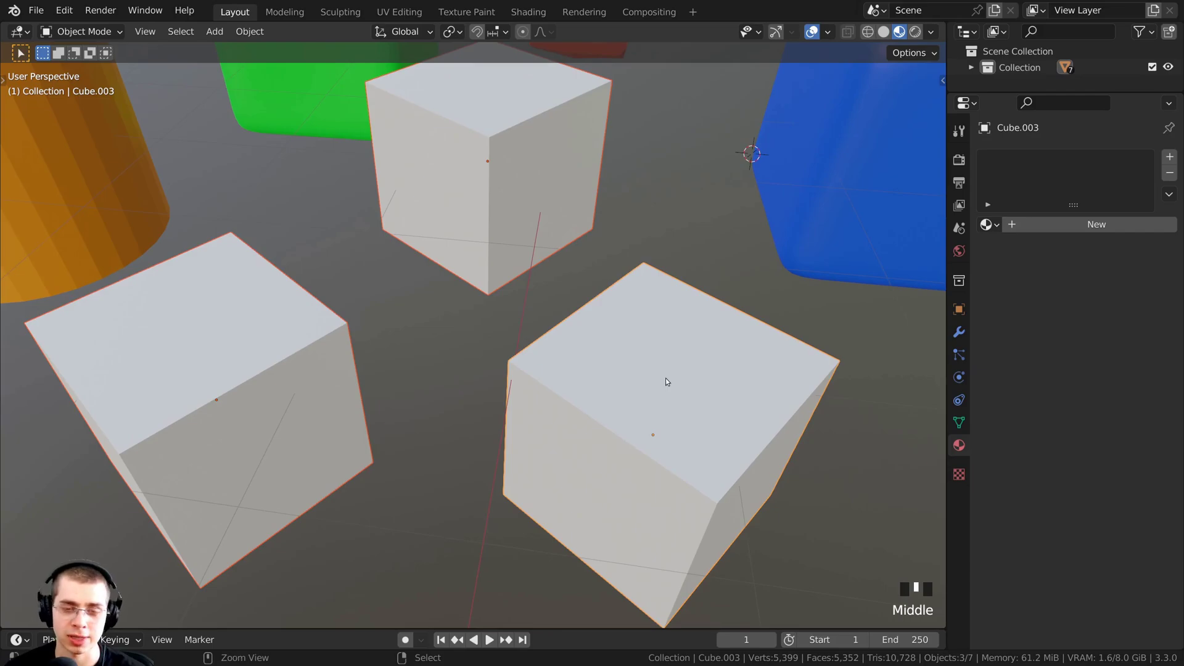
{"action": "key", "text": "ctrl+j"}
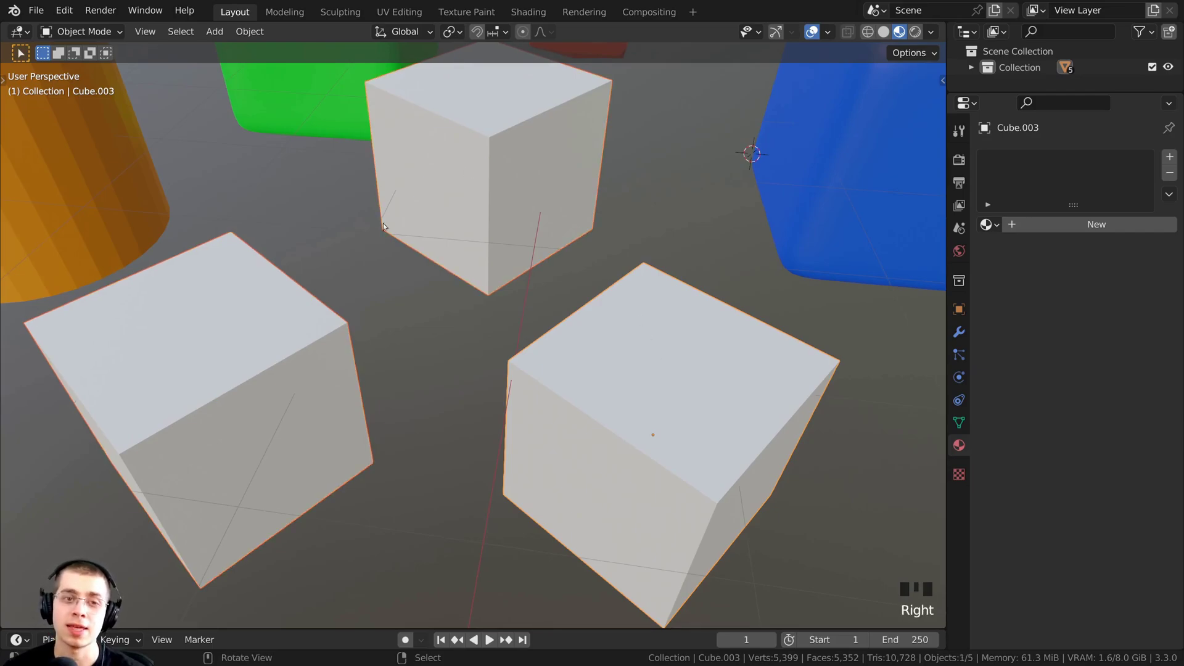
{"action": "scroll", "coordinate": [270, 285], "scroll_direction": "down", "scroll_amount": 1}
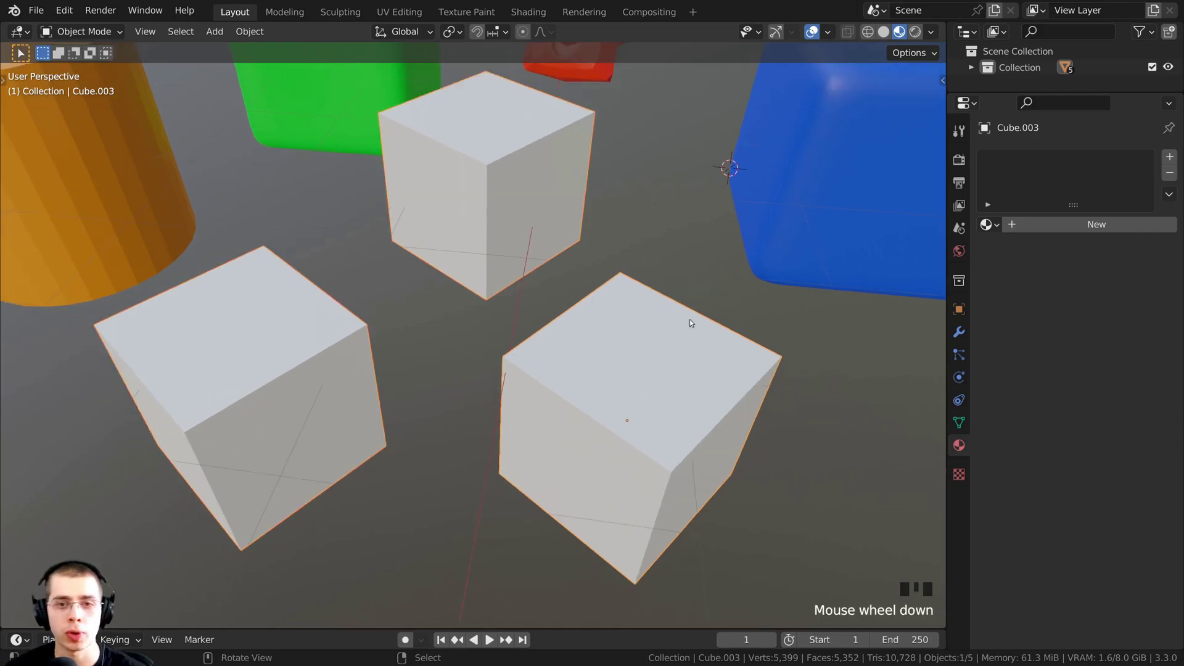
{"action": "middle_click_drag", "start_coordinate": [623, 441], "coordinate": [677, 365]}
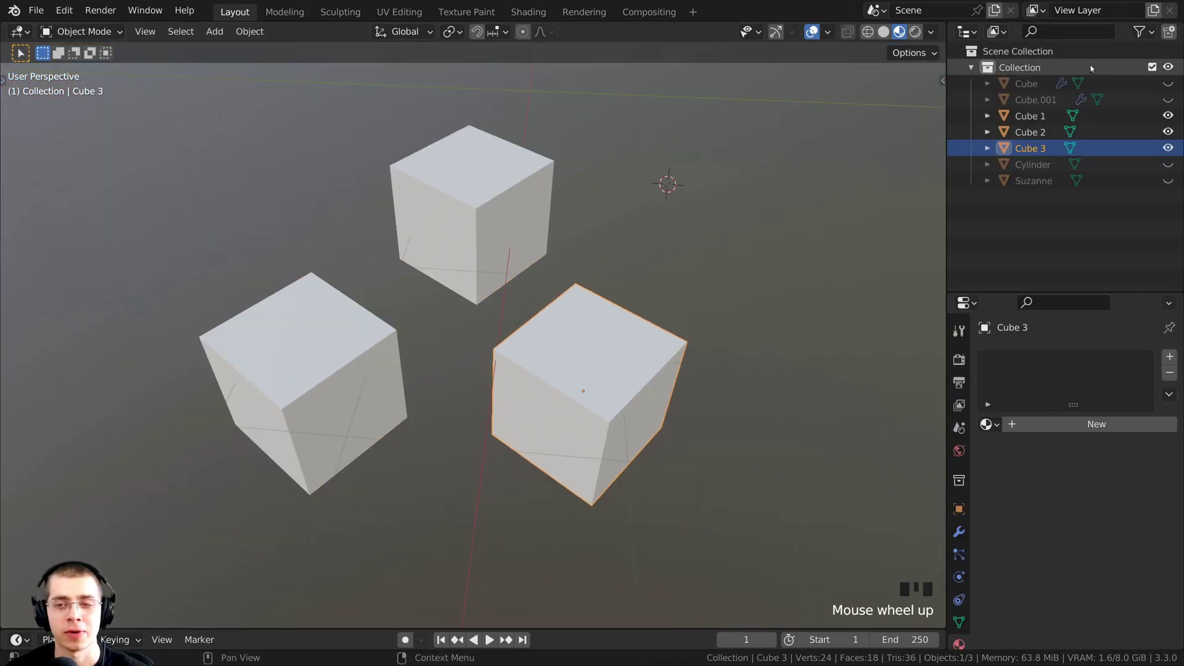
- Select Cube 1, Cube 2 and Cube 3 in turn in the Outliner to identify each one, ending with Cube 2
{"action": "left_click", "coordinate": [1031, 119]}
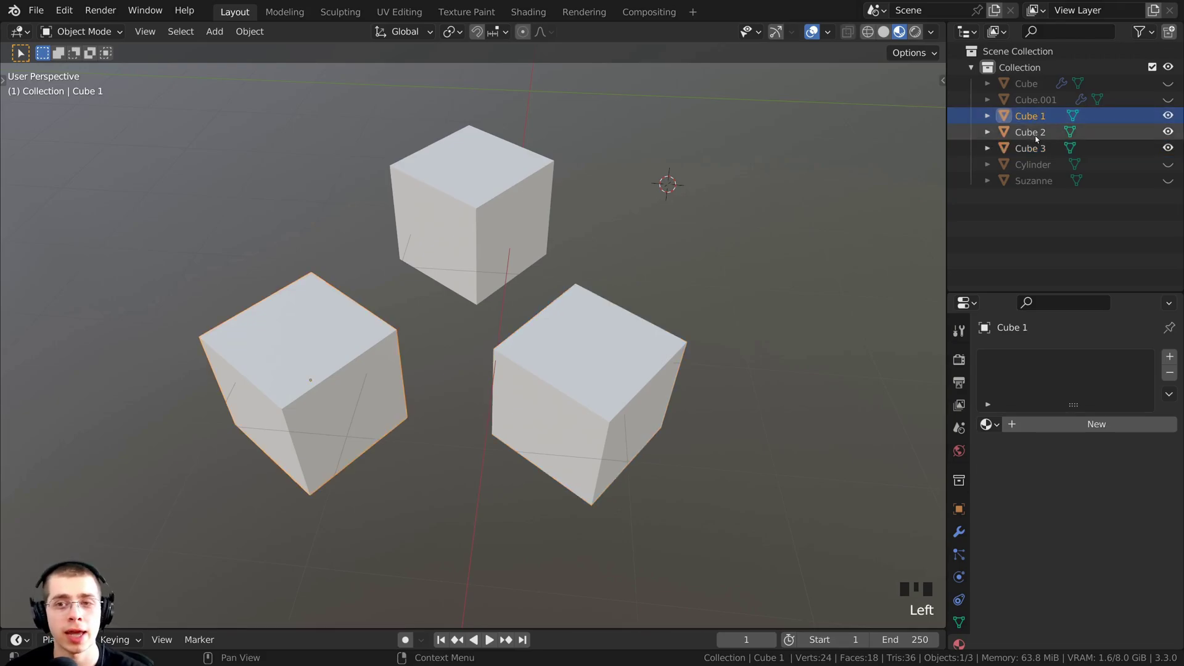
{"action": "left_click", "coordinate": [1030, 132]}
{"action": "left_click", "coordinate": [1039, 150]}
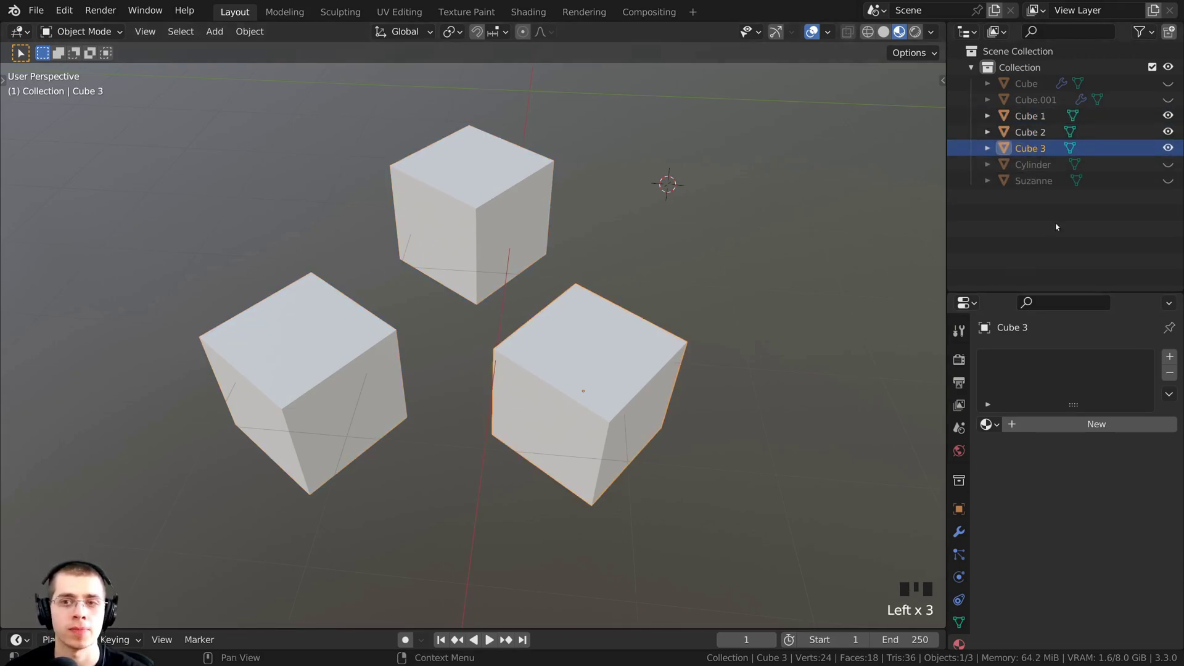
{"action": "left_click", "coordinate": [1042, 132]}
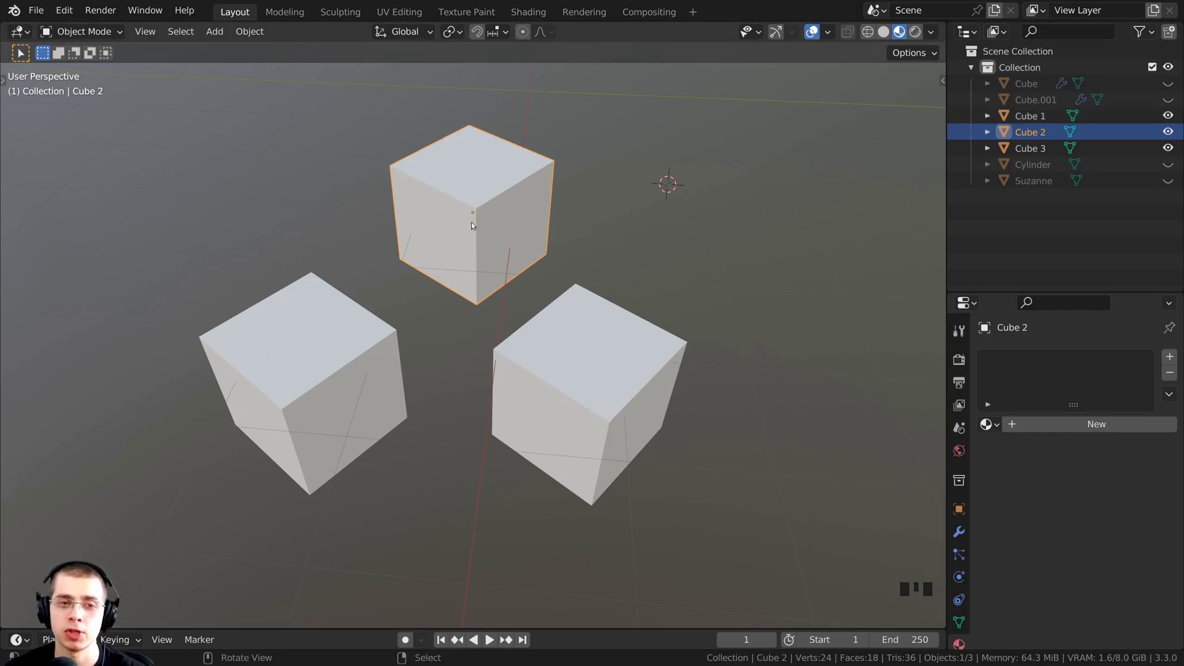
- Try joining the front-left, front-right and back white cubes with the back one active, and undo the join
{"action": "right_click", "coordinate": [314, 328]}
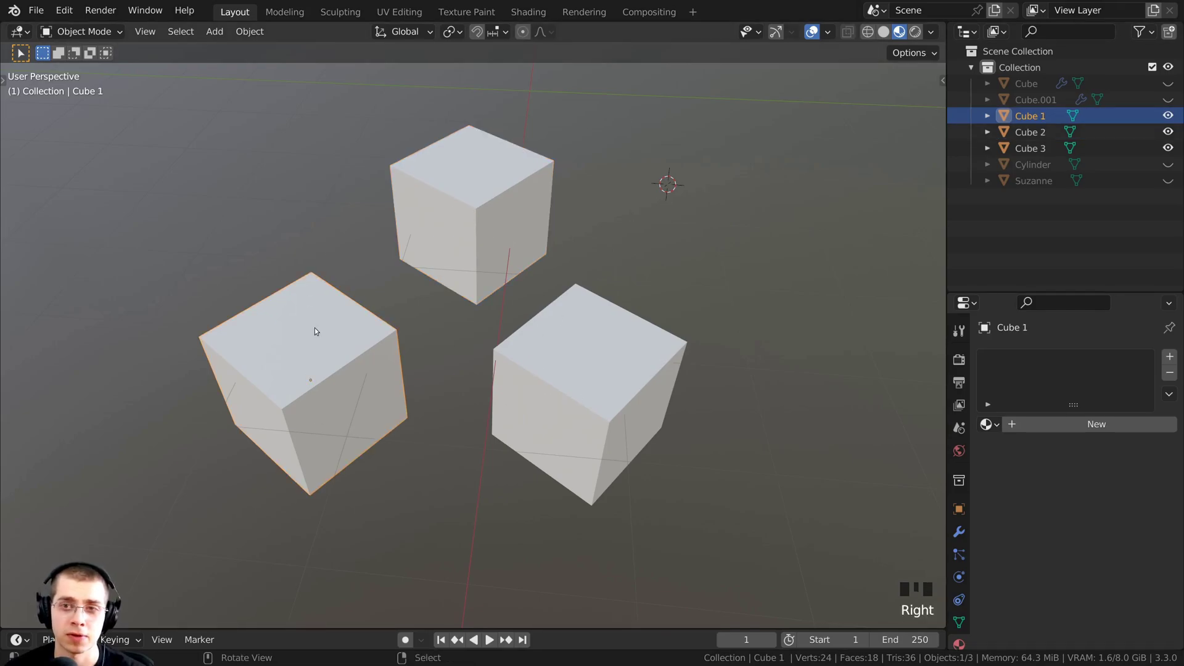
{"action": "right_click", "coordinate": [586, 343], "text": "shift"}
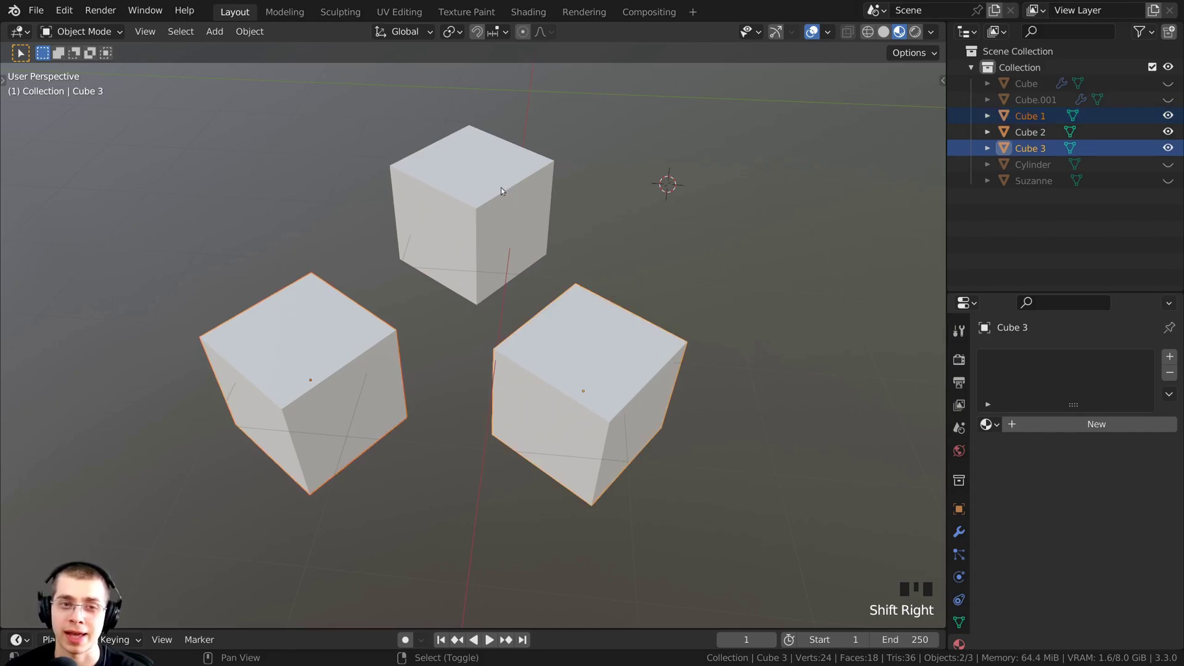
{"action": "right_click", "coordinate": [468, 167], "text": "shift"}
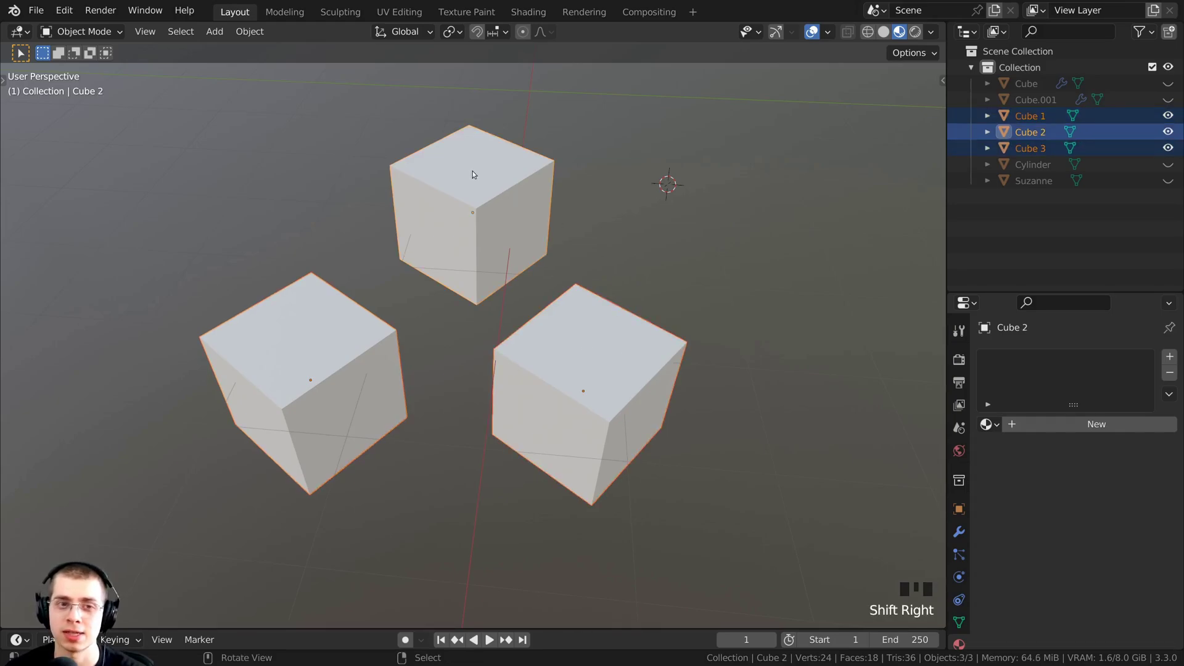
{"action": "scroll", "coordinate": [476, 179], "scroll_direction": "up", "scroll_amount": 2, "text": "shift"}
{"action": "scroll", "coordinate": [545, 157], "scroll_direction": "up", "scroll_amount": 1}
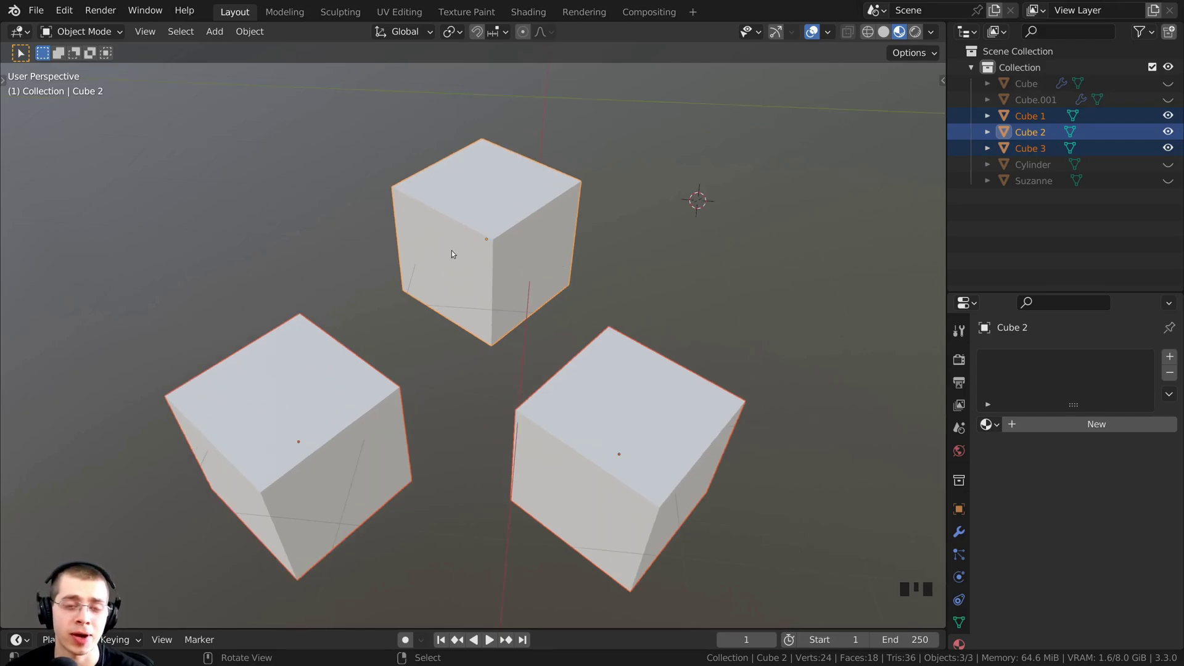
{"action": "middle_click_drag", "start_coordinate": [452, 244], "coordinate": [449, 249]}
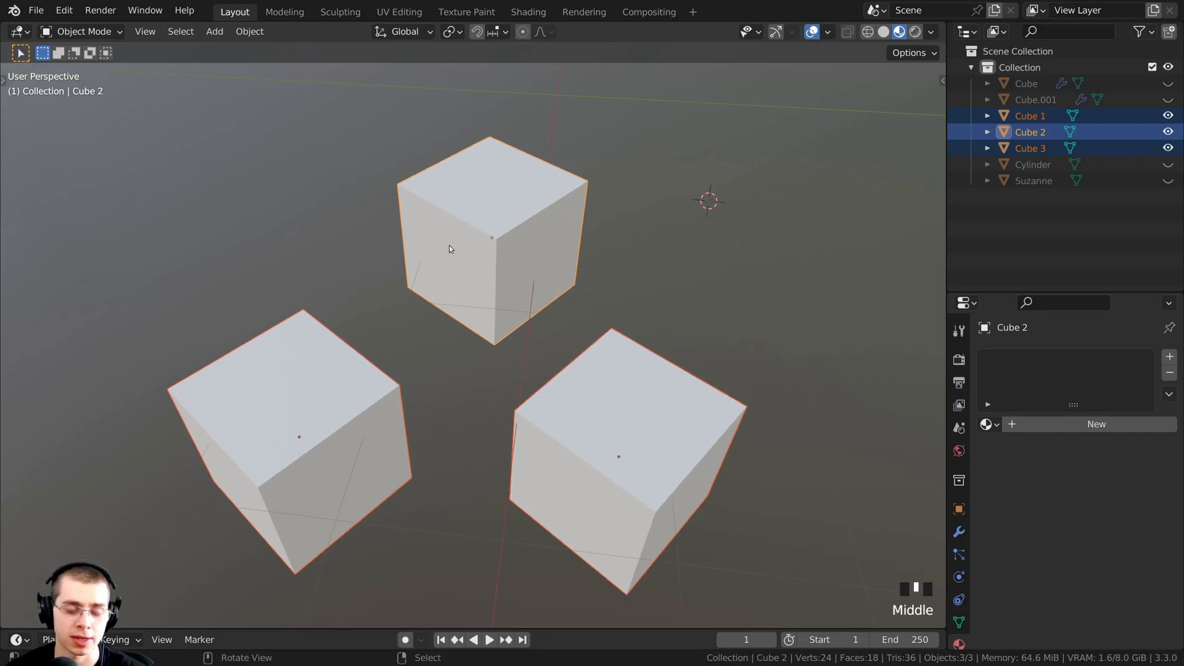
{"action": "key", "text": "ctrl+j"}
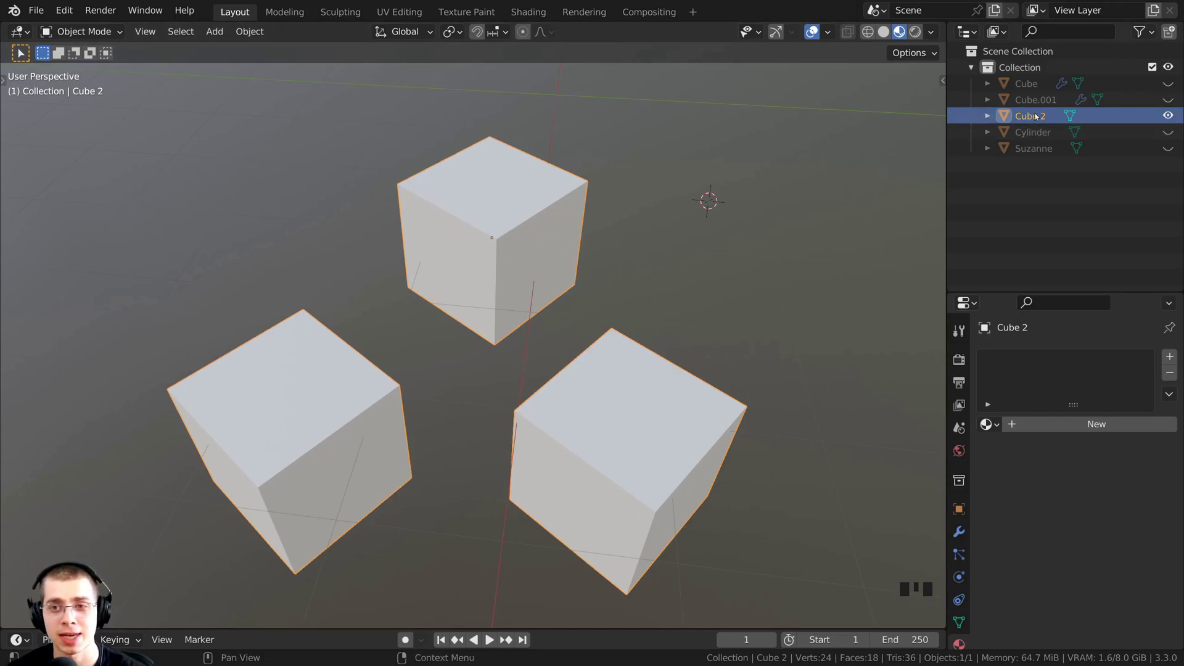
{"action": "key", "text": "ctrl+z"}
{"action": "middle_click_drag", "start_coordinate": [395, 391], "coordinate": [612, 295]}
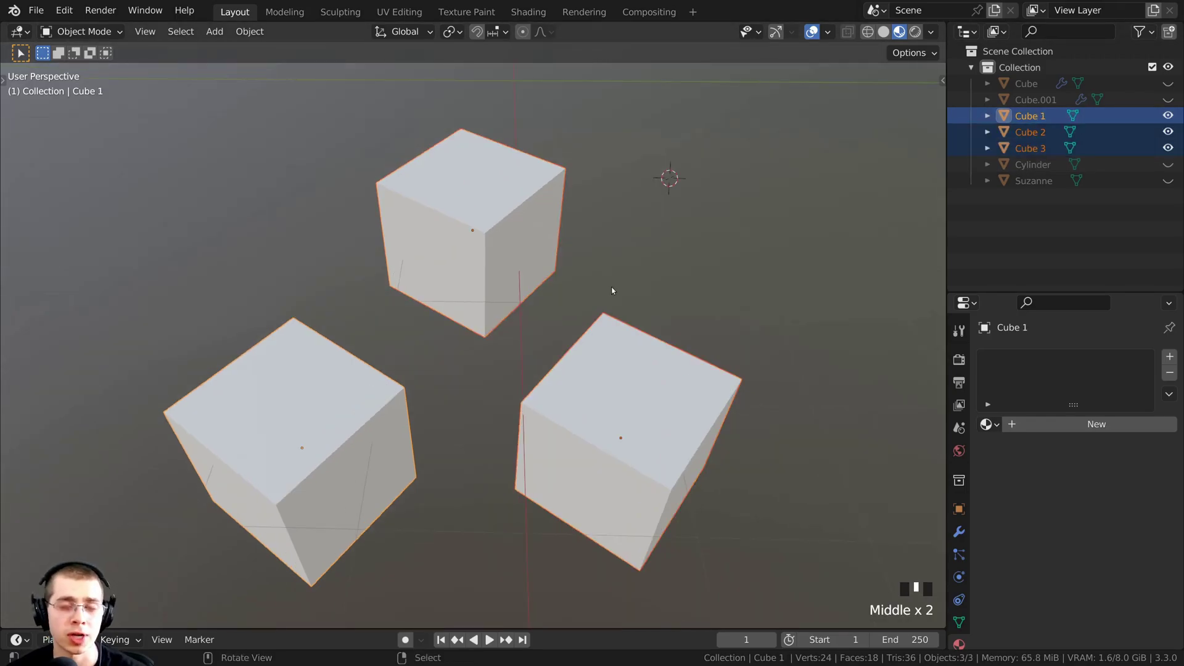
- Make the back cube, Cube 2, active within the selection and join the three white cubes into one object
{"action": "right_click", "coordinate": [321, 393], "text": "shift"}
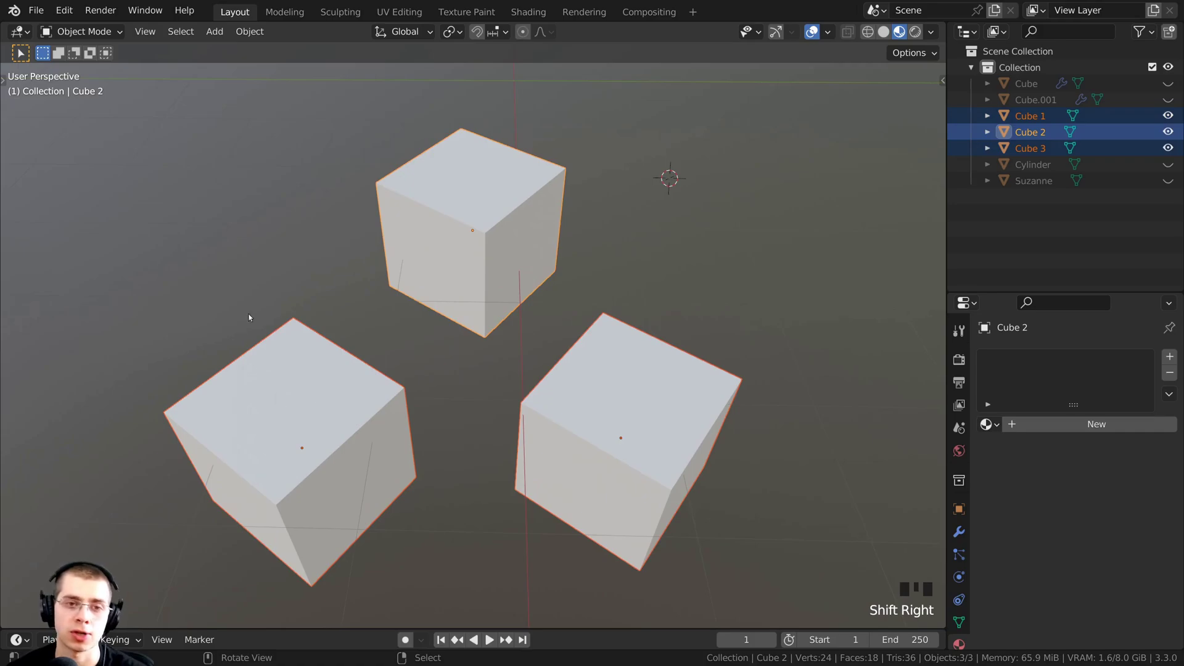
{"action": "middle_click", "coordinate": [476, 305], "text": "shift"}
{"action": "middle_click_drag", "start_coordinate": [479, 304], "coordinate": [752, 131], "text": "shift"}
{"action": "key", "text": "ctrl+j"}
- Try a free rotation of the joined cubes about the origin point inside the back cube
{"action": "key", "text": "r"}
{"action": "key", "text": "Escape"}
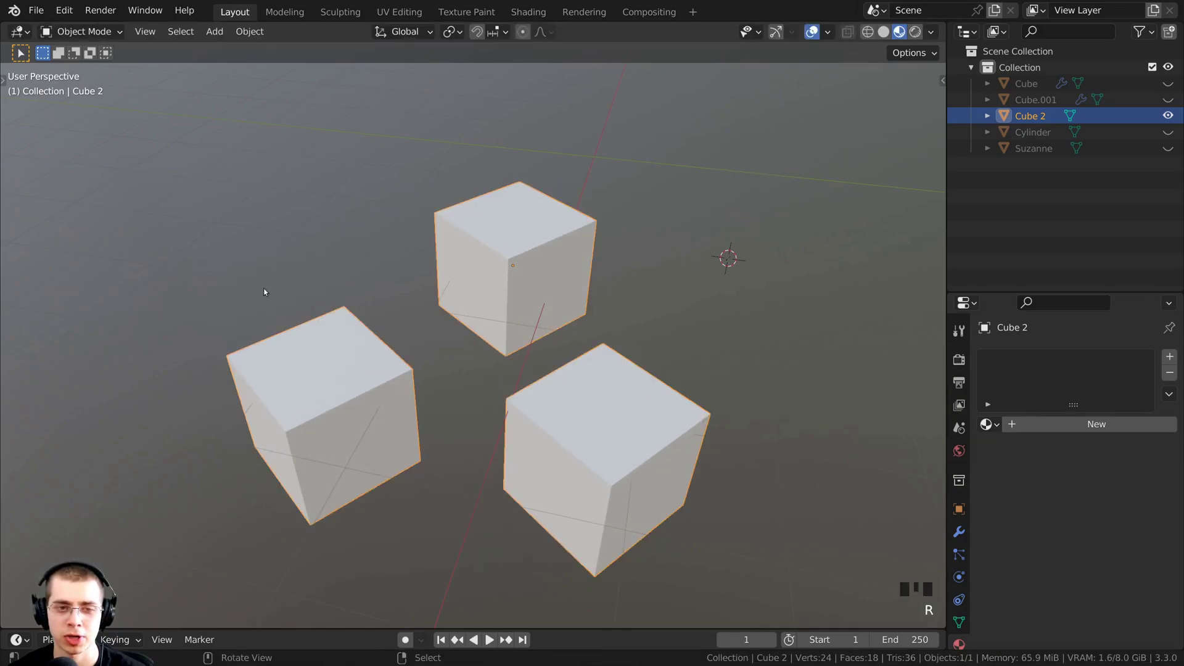
{"action": "key", "text": "r"}
{"action": "key", "text": "Escape"}
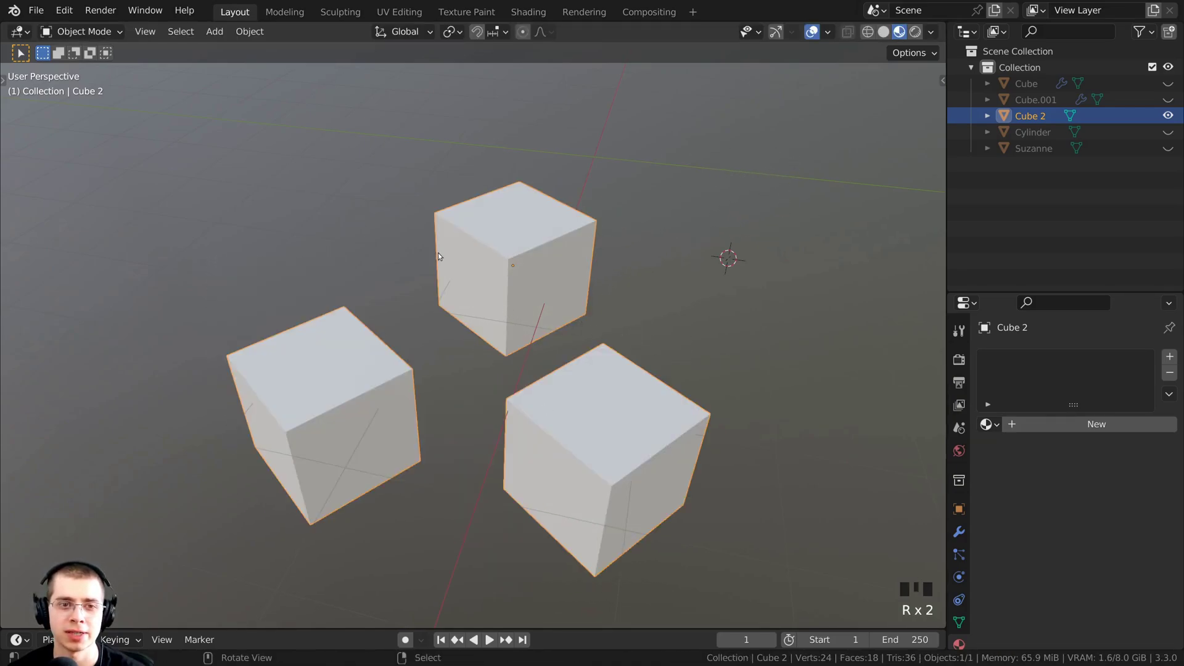
- Set the joined object's origin to its geometry with Origin to Geometry
{"action": "left_click", "coordinate": [251, 37]}
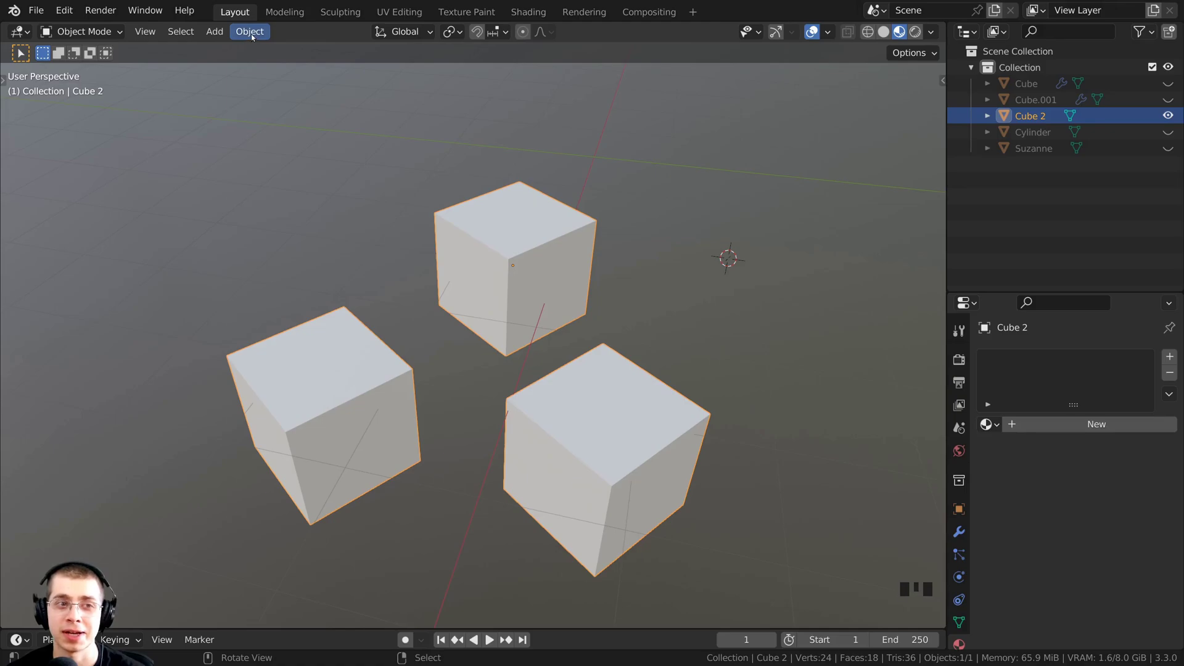
{"action": "left_click", "coordinate": [251, 37]}
{"action": "mouse_move", "coordinate": [281, 71]}
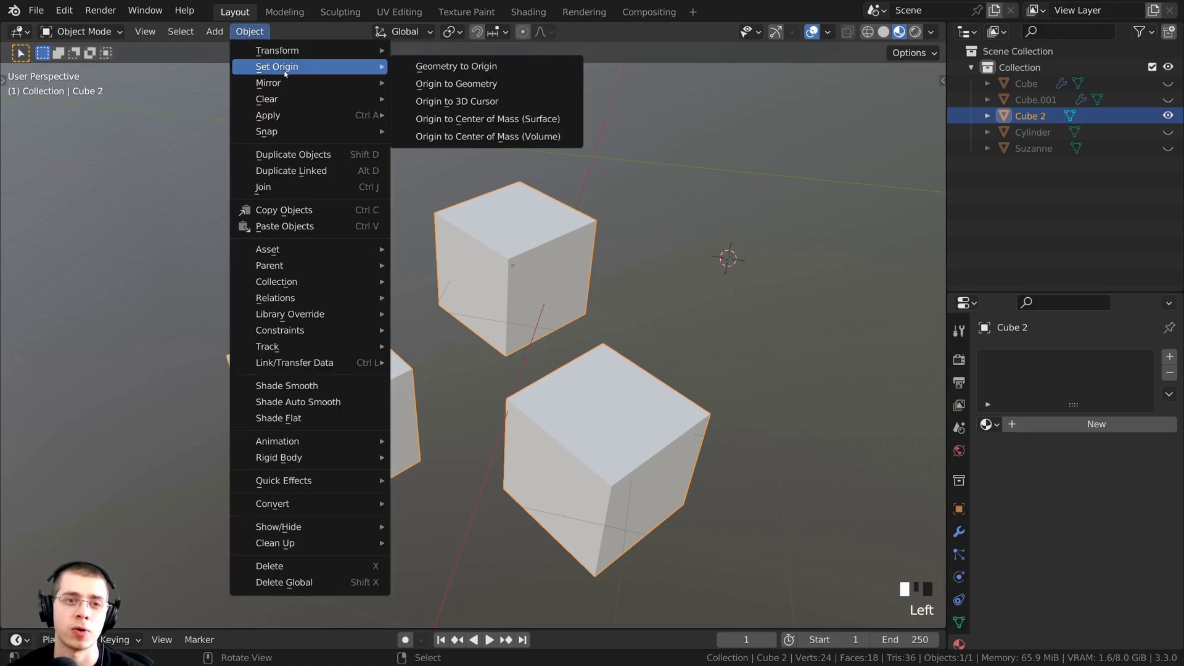
{"action": "left_click", "coordinate": [465, 86]}
{"action": "middle_click_drag", "start_coordinate": [483, 83], "coordinate": [483, 324]}
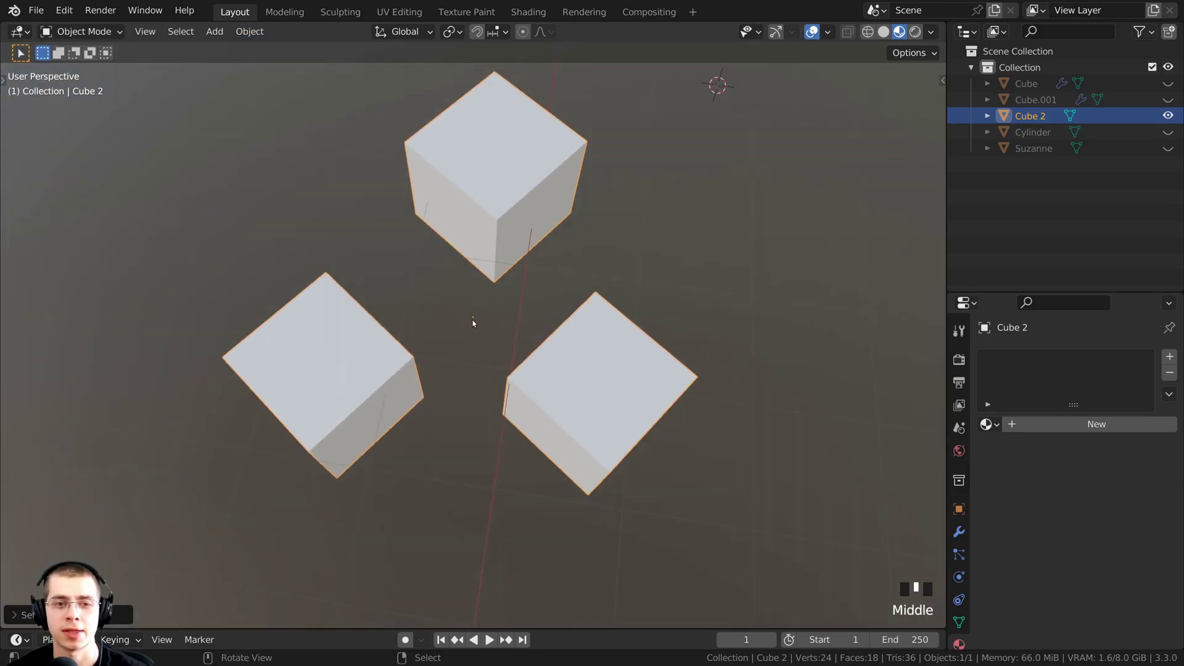
- Try free rotations of the joined cubes about their recentred origin from two viewing angles
{"action": "key", "text": "r"}
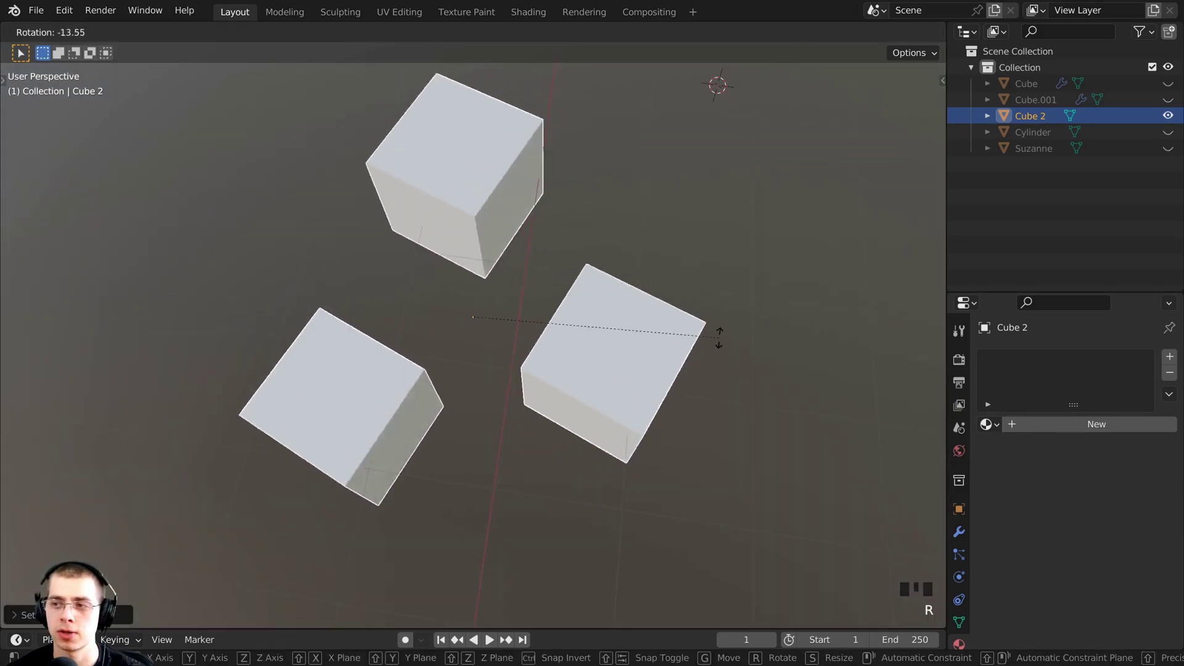
{"action": "right_click", "coordinate": [721, 402]}
{"action": "middle_click_drag", "start_coordinate": [721, 401], "coordinate": [641, 226]}
{"action": "key", "text": "r"}
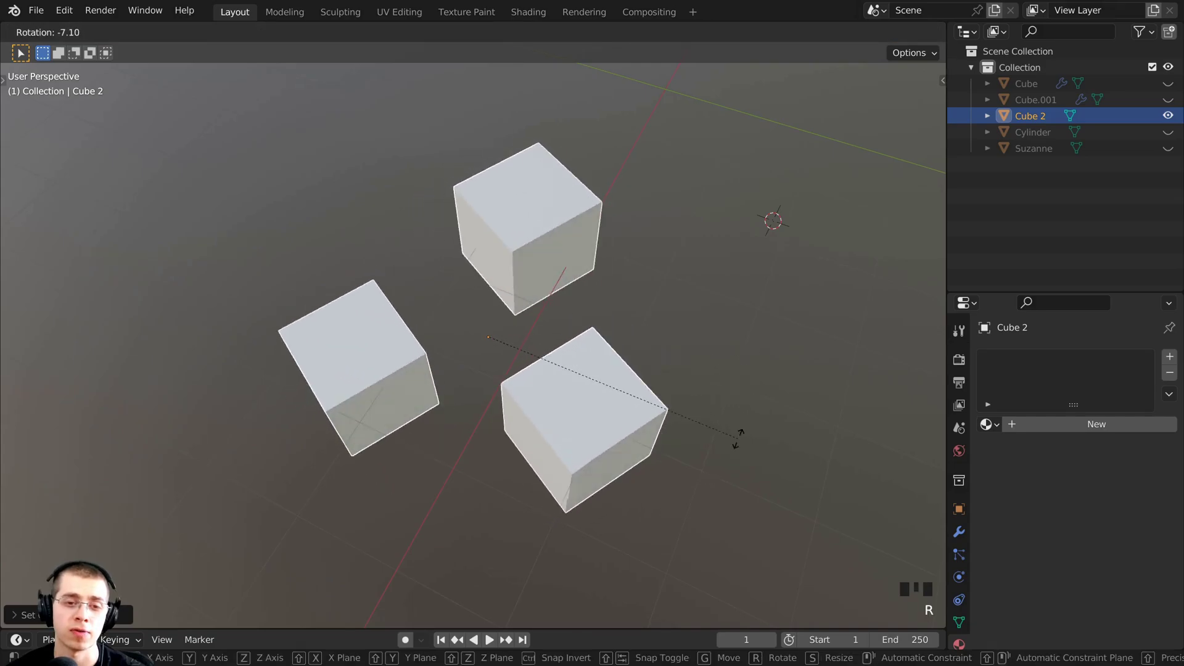
{"action": "right_click", "coordinate": [714, 404]}
- Enter Edit Mode on the joined object and try moving individual corner vertices
{"action": "middle_click_drag", "start_coordinate": [714, 405], "coordinate": [574, 217]}
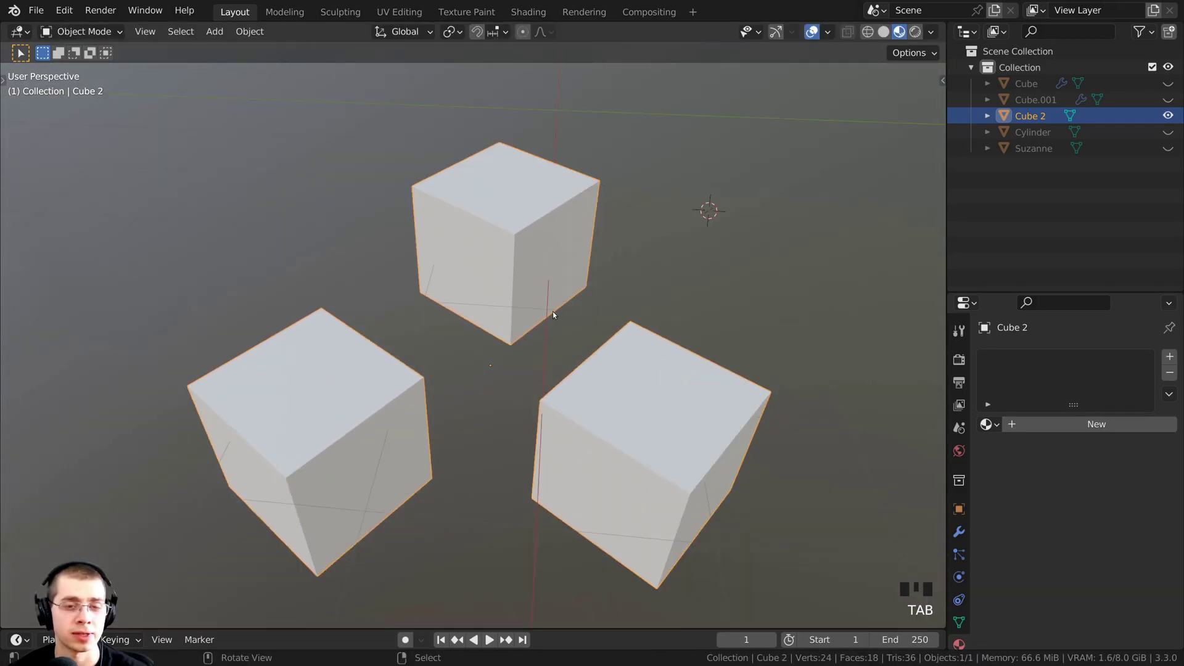
{"action": "key", "text": "Tab"}
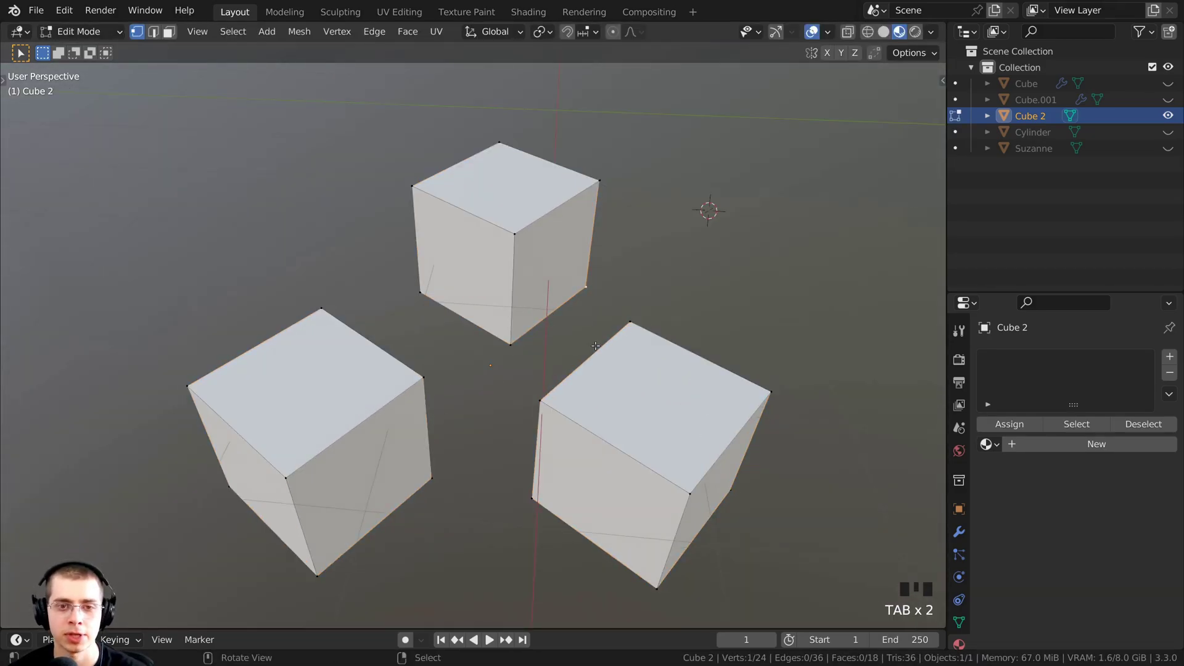
{"action": "right_click", "coordinate": [629, 323]}
{"action": "key", "text": "g"}
{"action": "right_click", "coordinate": [638, 156]}
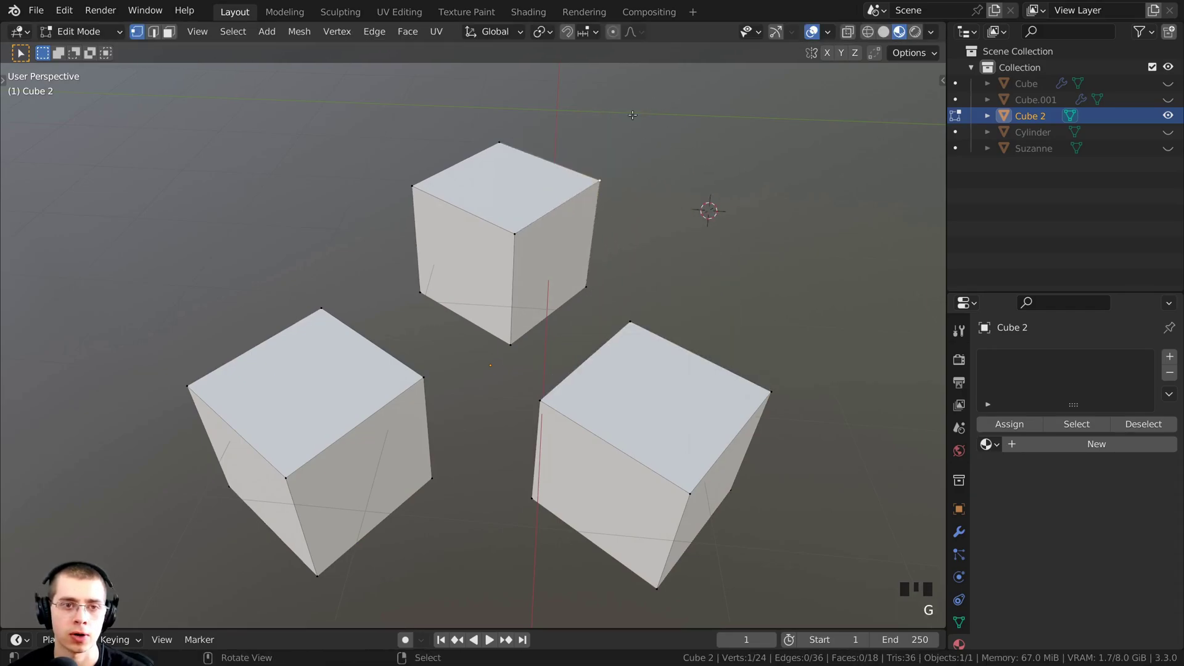
{"action": "right_click", "coordinate": [404, 200]}
{"action": "right_click", "coordinate": [405, 199]}
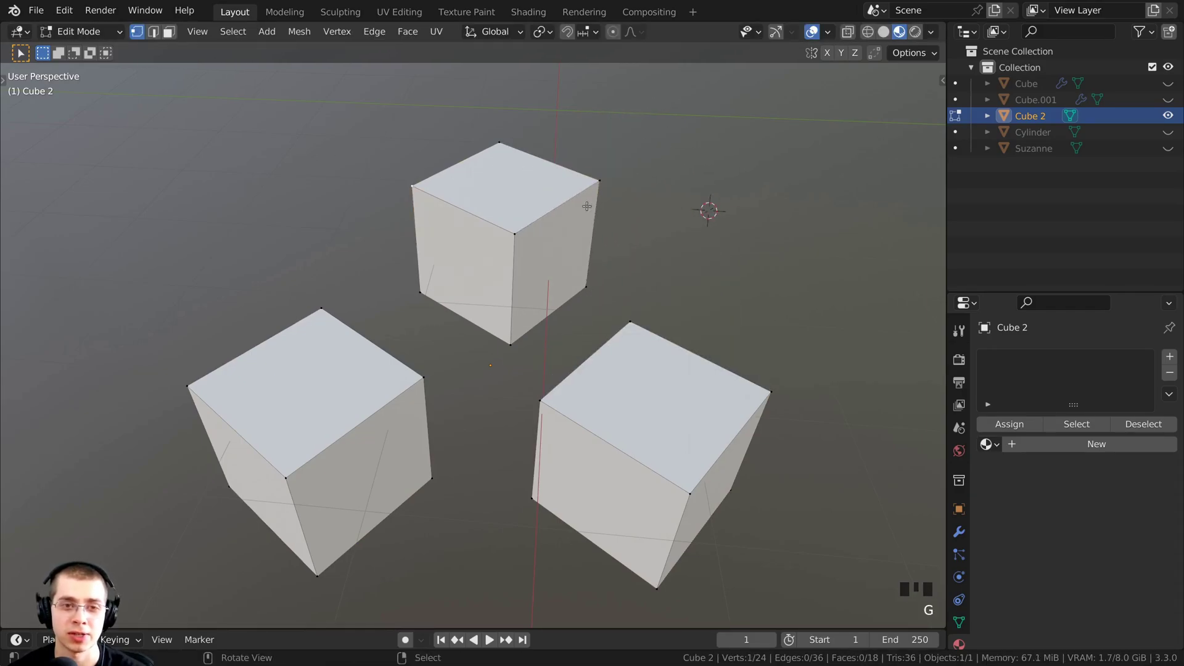
- Return to Object Mode and try moving the joined cubes as a whole
{"action": "middle_click_drag", "start_coordinate": [587, 206], "coordinate": [595, 316]}
{"action": "key", "text": "Tab"}
{"action": "middle_click_drag", "start_coordinate": [518, 255], "coordinate": [555, 267]}
{"action": "key", "text": "g"}
{"action": "right_click", "coordinate": [597, 246]}
{"action": "scroll", "coordinate": [596, 246], "scroll_direction": "up", "scroll_amount": 1}
- Enter Edit Mode and select all linked geometry of the back cube
{"action": "key", "text": "Tab"}
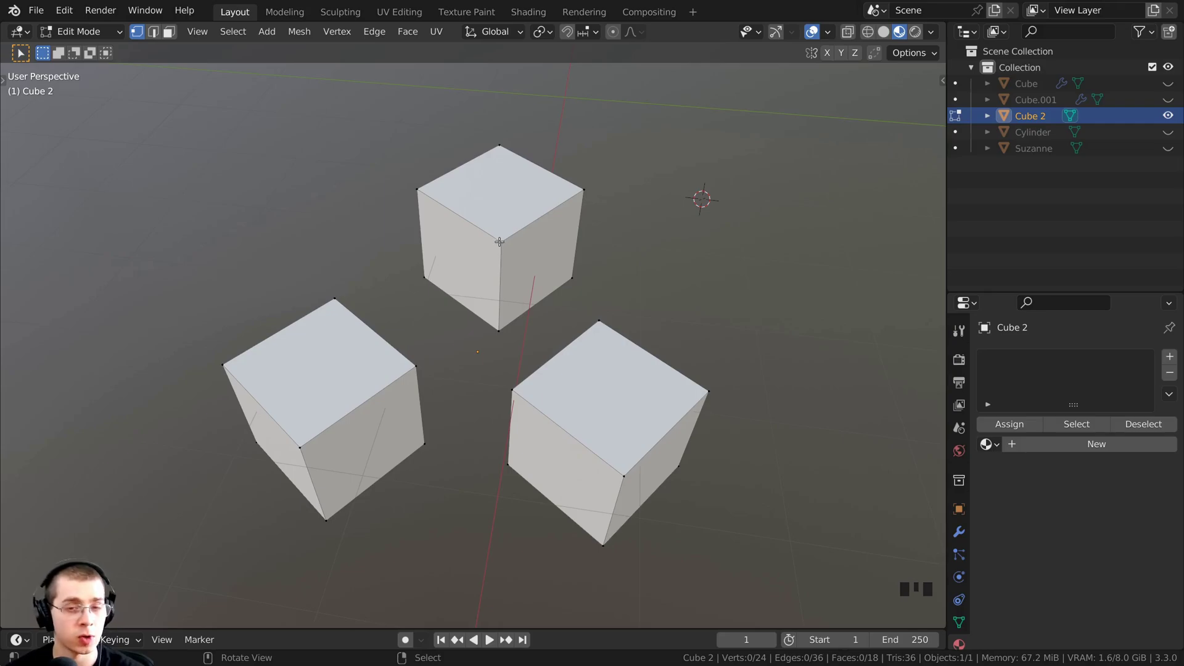
{"action": "key", "text": "l"}
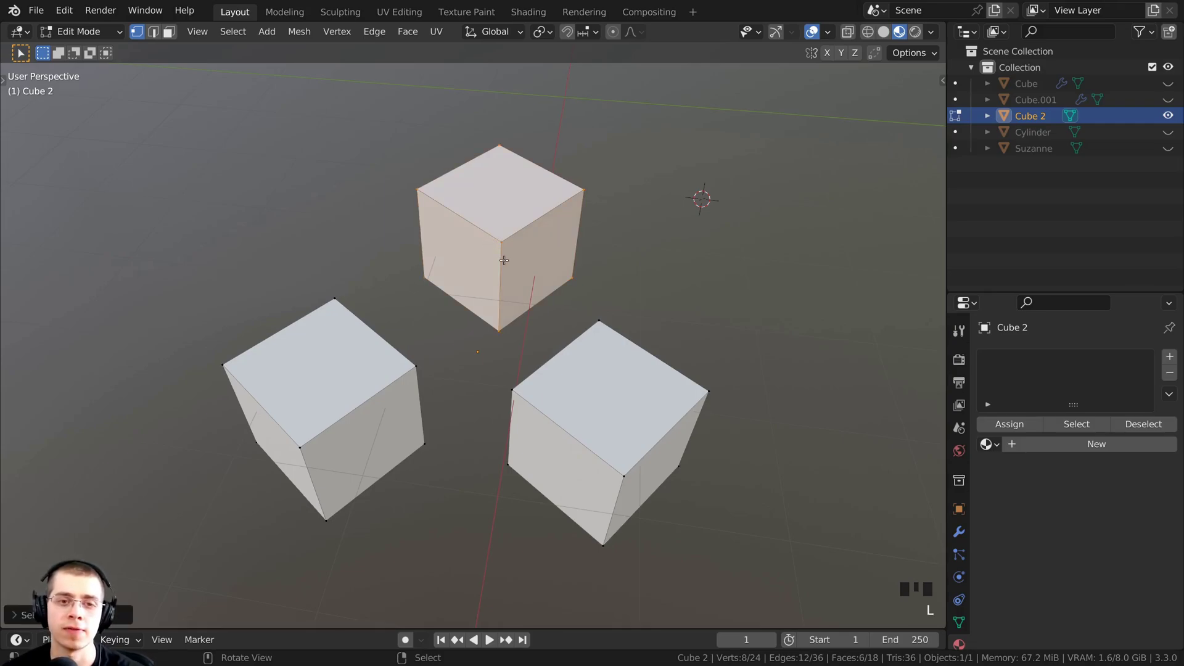
{"action": "mouse_move", "coordinate": [509, 271]}
{"action": "middle_mouse_down"}
{"action": "mouse_move", "coordinate": [492, 206]}
{"action": "mouse_move", "coordinate": [501, 264]}
{"action": "middle_mouse_up"}
{"action": "scroll", "coordinate": [492, 206], "scroll_direction": "up", "scroll_amount": 2}
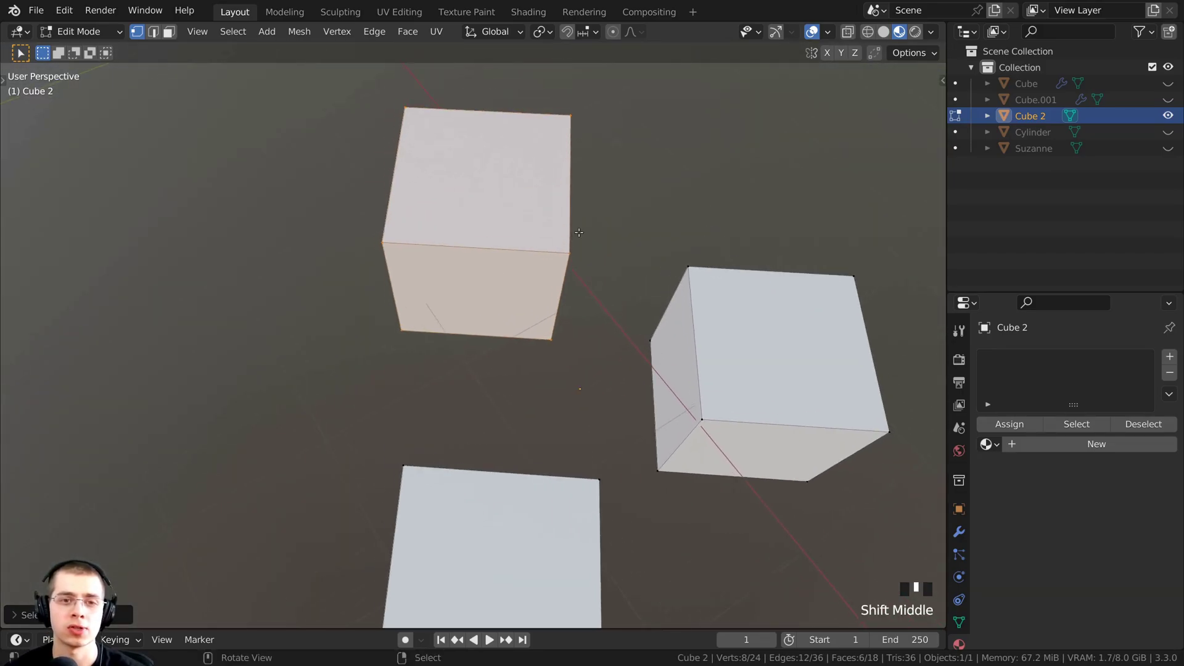
- Try moving single top-corner vertices of the back cube
{"action": "right_click", "coordinate": [403, 108]}
{"action": "key", "text": "g"}
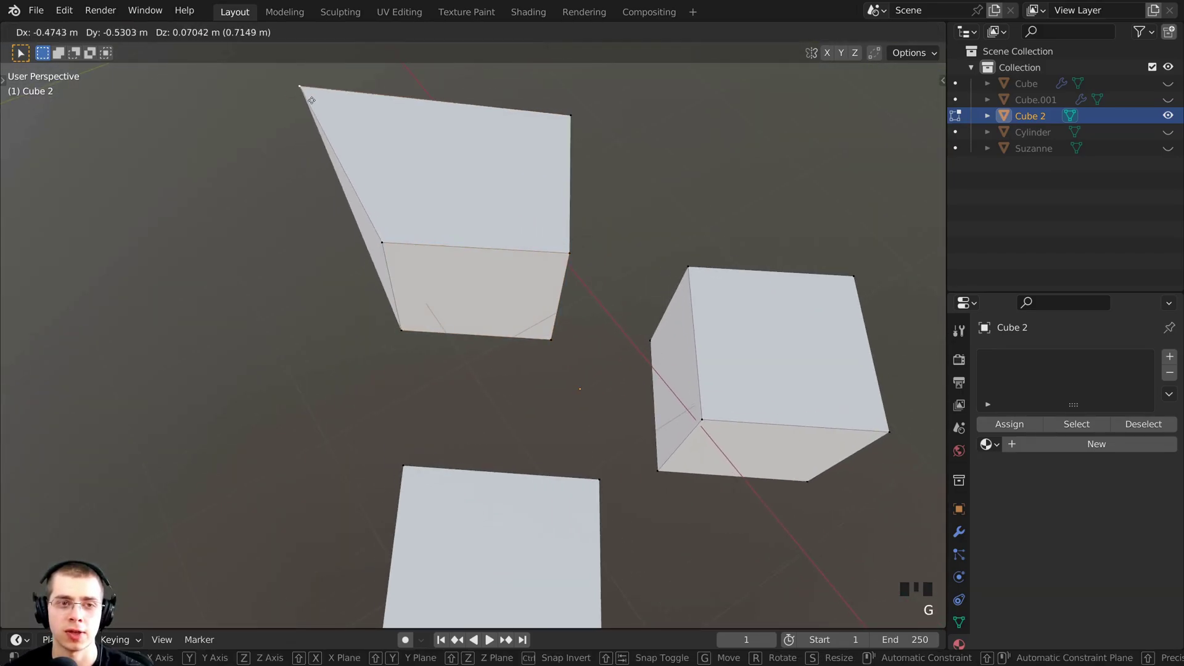
{"action": "key", "text": "Escape"}
{"action": "key", "text": "g"}
{"action": "key", "text": "Escape"}
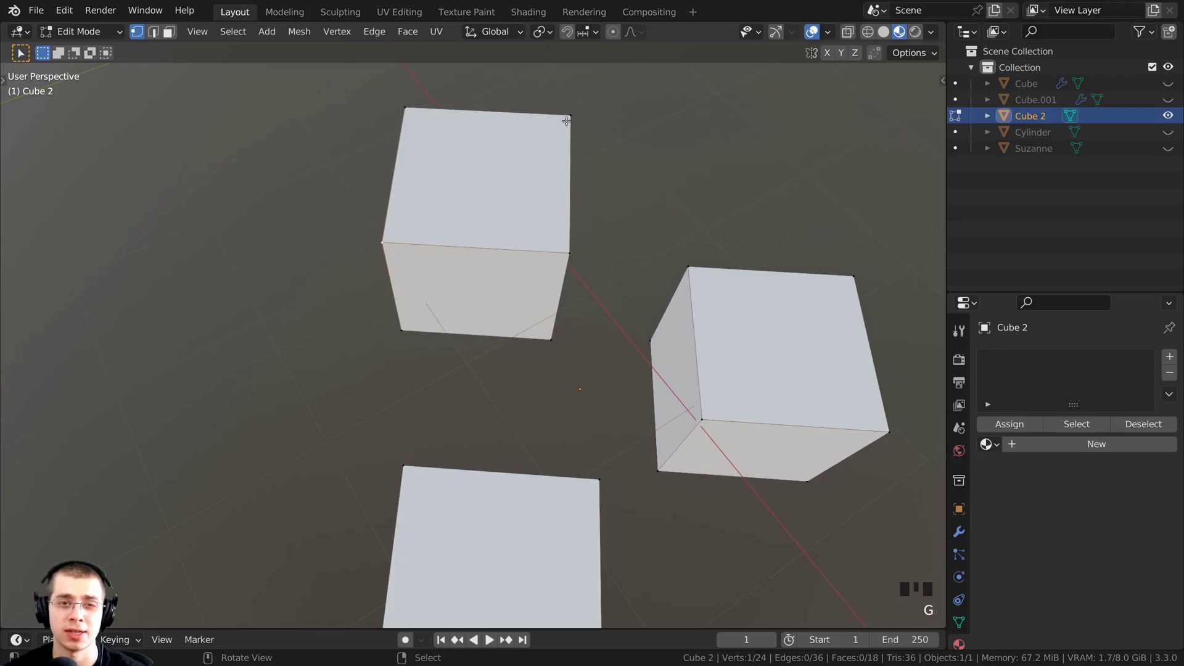
- Select the back cube's whole linked mesh and move it freely away from the other two cubes
{"action": "middle_click_drag", "start_coordinate": [404, 249], "coordinate": [447, 261]}
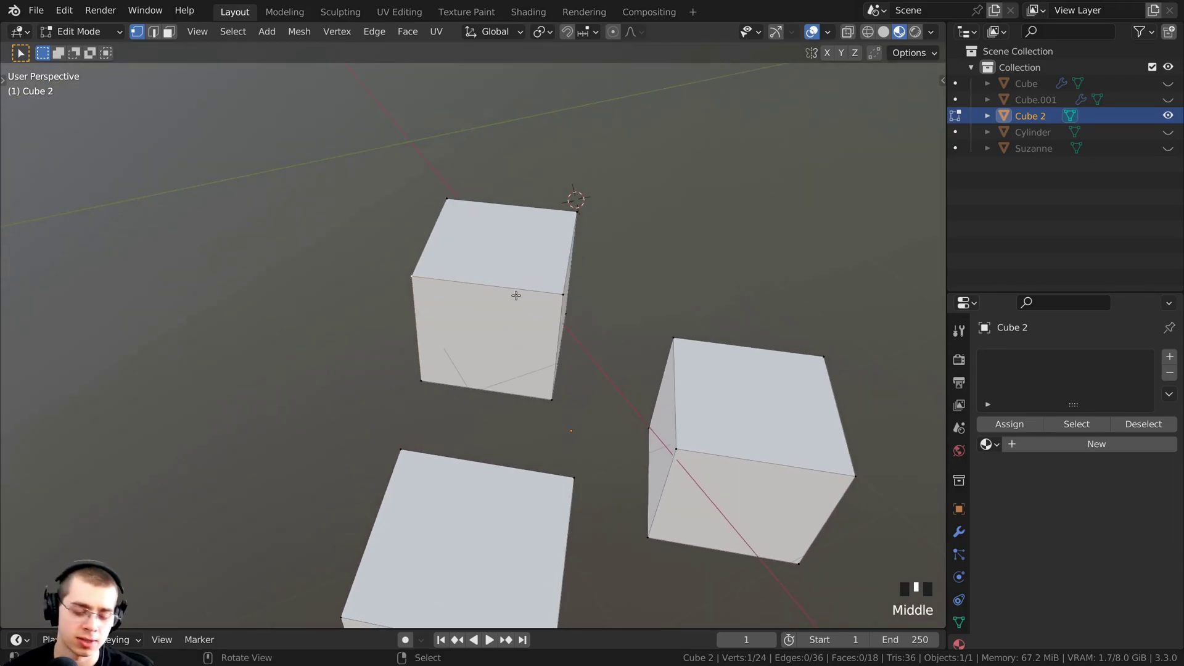
{"action": "key", "text": "l"}
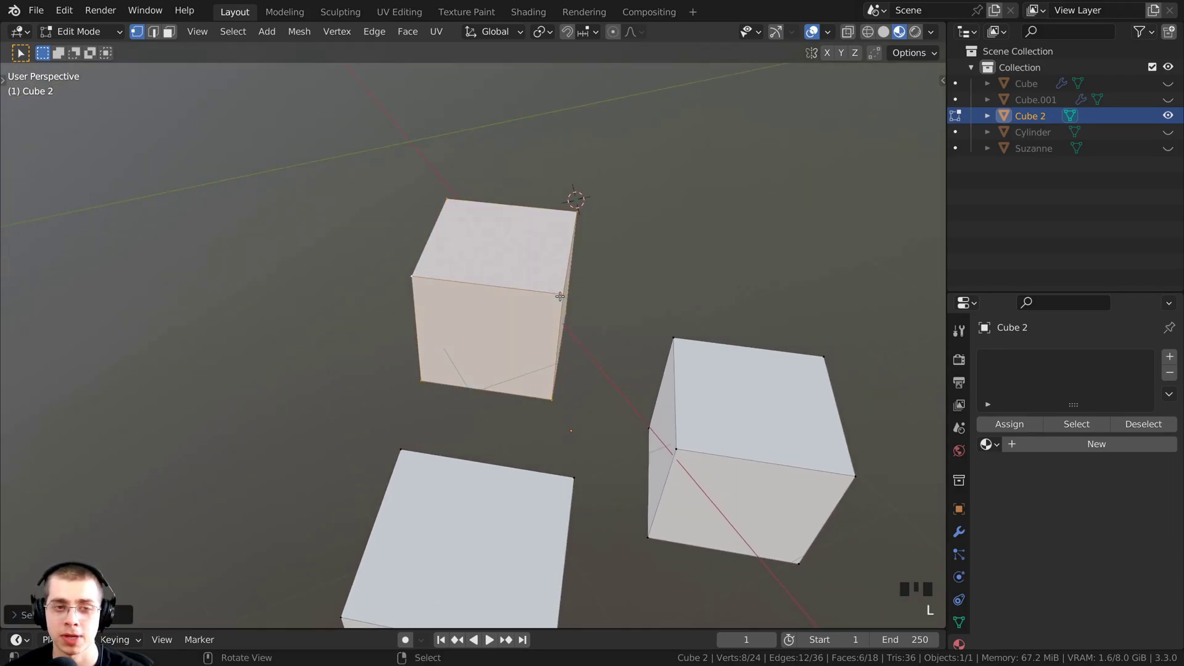
{"action": "scroll", "coordinate": [562, 289], "scroll_direction": "down", "scroll_amount": 2}
{"action": "key", "text": "g"}
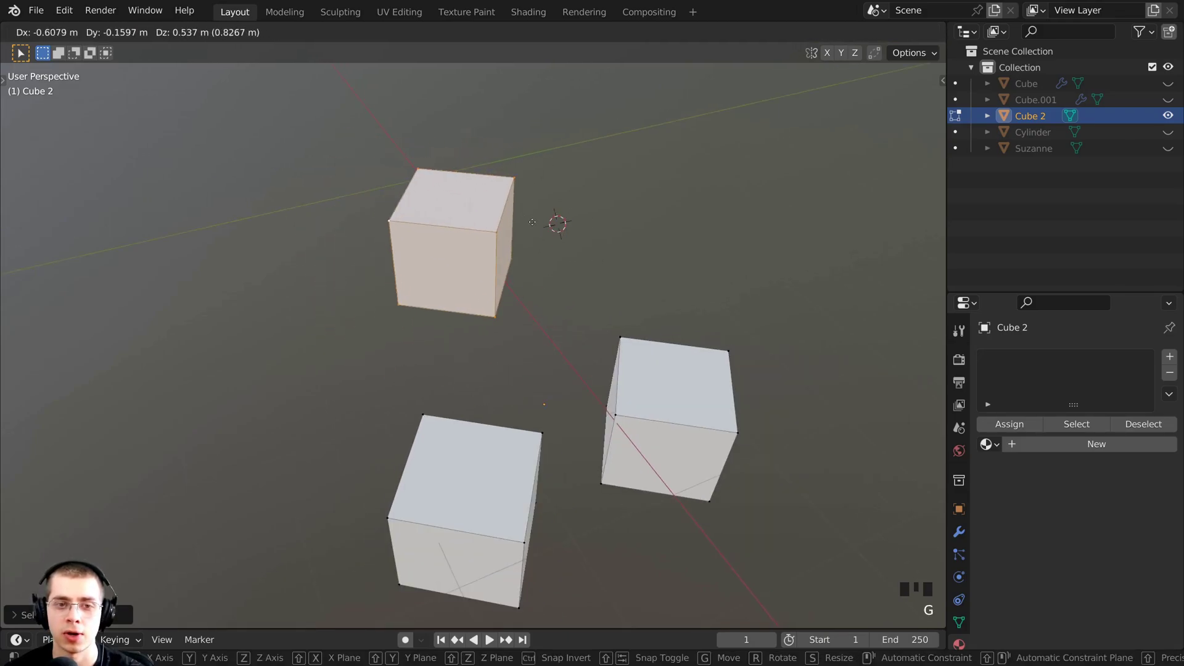
{"action": "left_click", "coordinate": [547, 235]}
- Select the blue cube, green cube and red monkey head in turn to view their materials, enlarging the Properties editor
{"action": "middle_click_drag", "start_coordinate": [547, 234], "coordinate": [376, 252]}
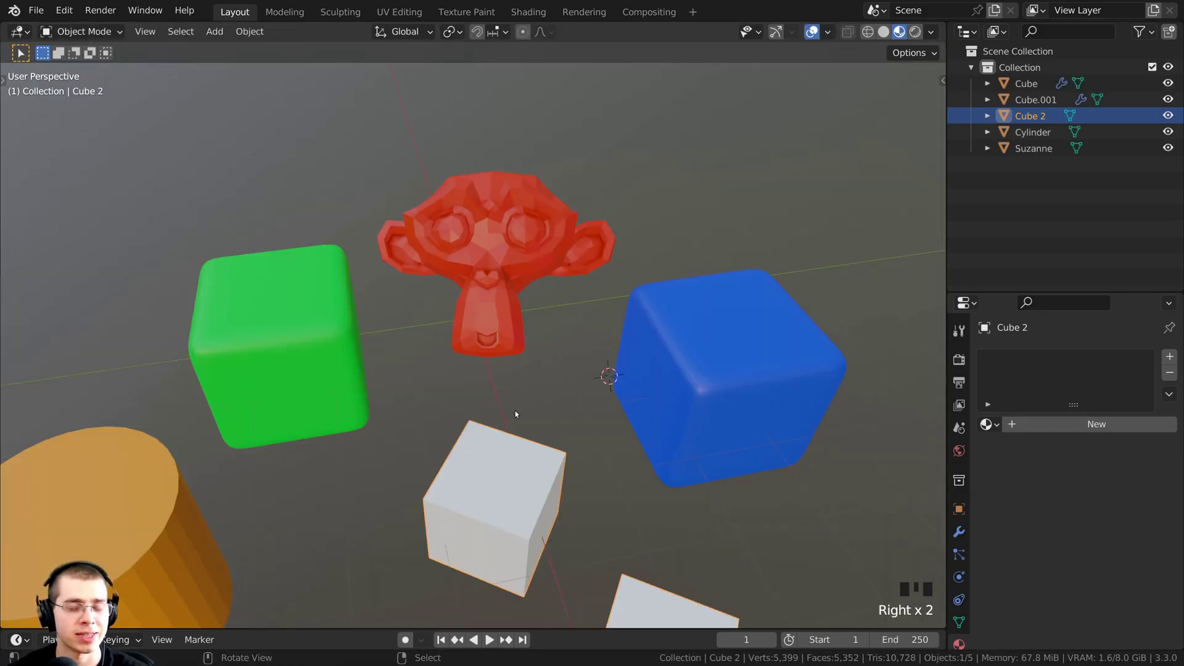
{"action": "left_click", "coordinate": [716, 375]}
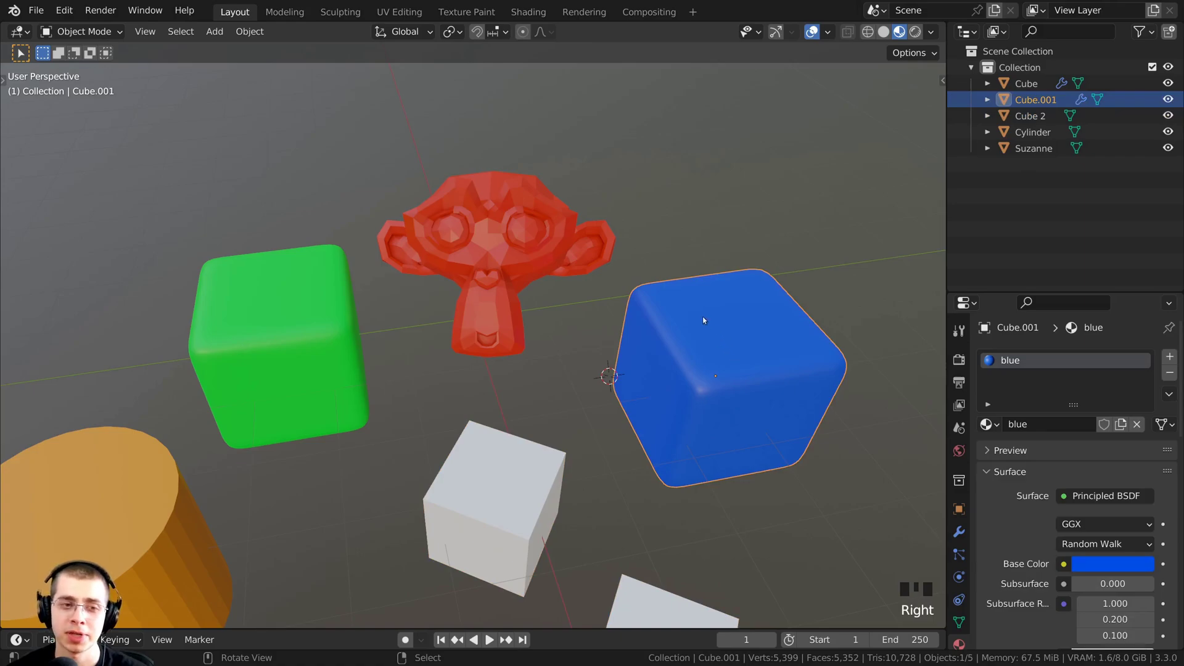
{"action": "right_click", "coordinate": [296, 279]}
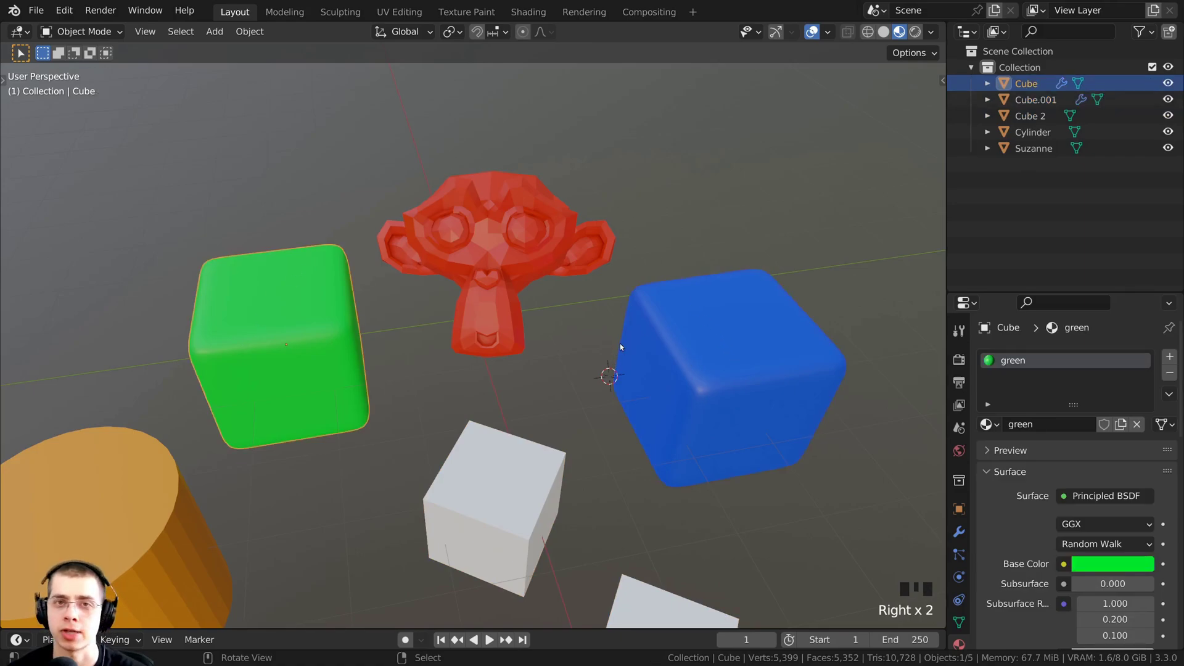
{"action": "middle_click_drag", "start_coordinate": [681, 356], "coordinate": [686, 358]}
{"action": "left_click_drag", "start_coordinate": [1061, 293], "coordinate": [1060, 174]}
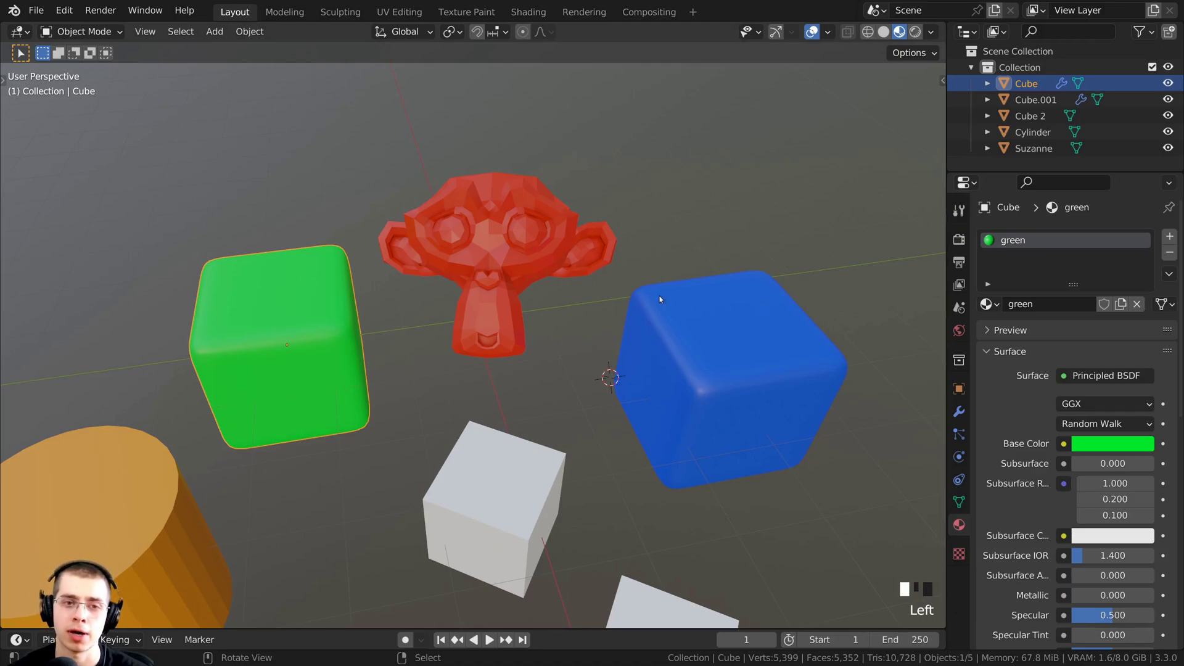
{"action": "middle_click_drag", "start_coordinate": [659, 300], "coordinate": [734, 336], "text": "shift"}
{"action": "right_click", "coordinate": [585, 224]}
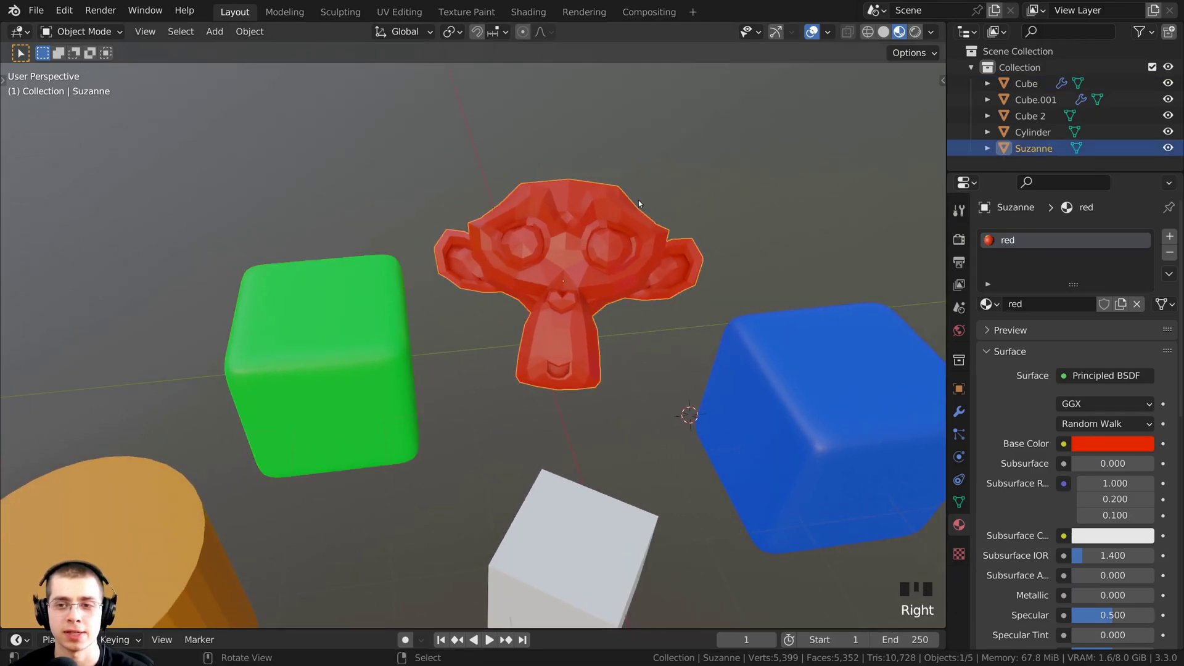
- View the modifiers of the monkey head and the green cube, toggling the green cube's Subdivision modifier display off and on
{"action": "left_click", "coordinate": [959, 411]}
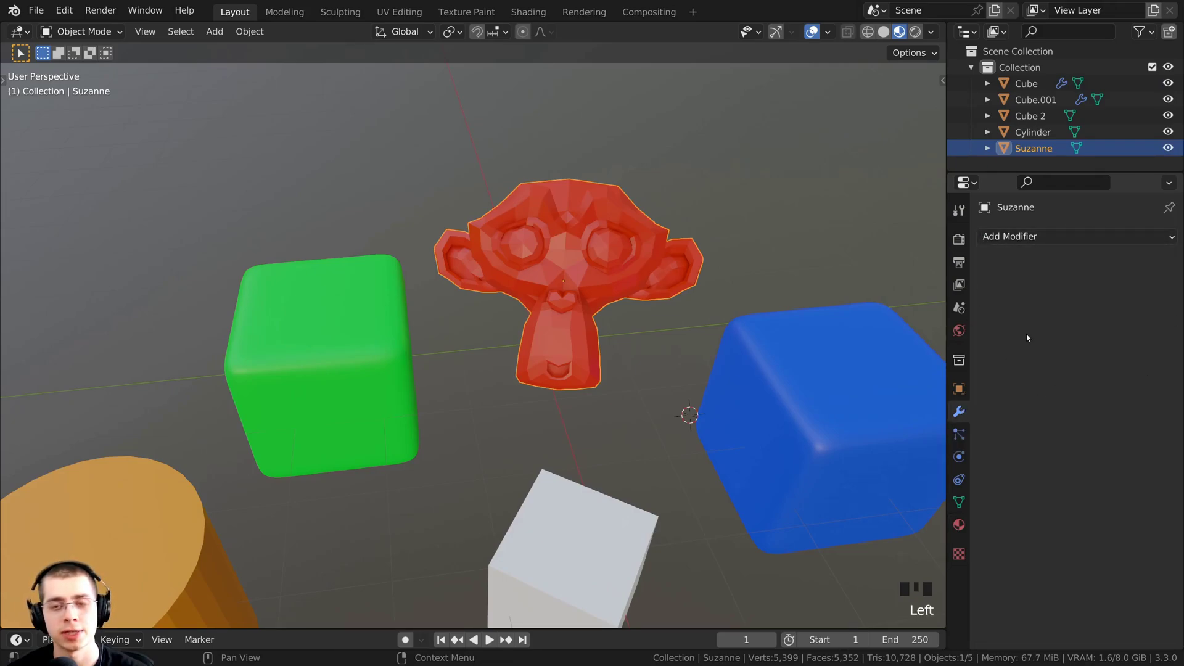
{"action": "left_click", "coordinate": [380, 306]}
{"action": "middle_click_drag", "start_coordinate": [379, 306], "coordinate": [342, 303]}
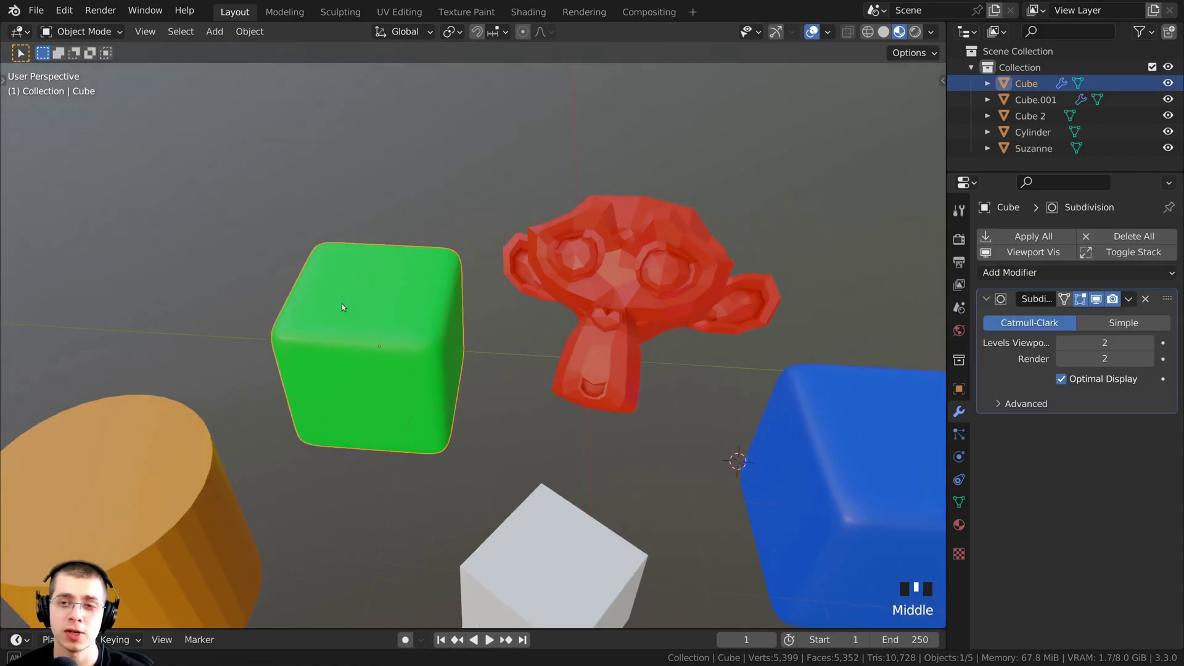
{"action": "left_click", "coordinate": [1101, 300]}
{"action": "left_click", "coordinate": [1101, 300]}
{"action": "middle_click_drag", "start_coordinate": [498, 242], "coordinate": [402, 257], "text": "shift"}
{"action": "key", "text": "Tab"}
{"action": "key", "text": "Tab"}
{"action": "middle_click_drag", "start_coordinate": [470, 317], "coordinate": [612, 262], "text": "shift"}
- Join the red monkey head into the green cube with the cube as the active object, and deselect everything
{"action": "right_click", "coordinate": [646, 280]}
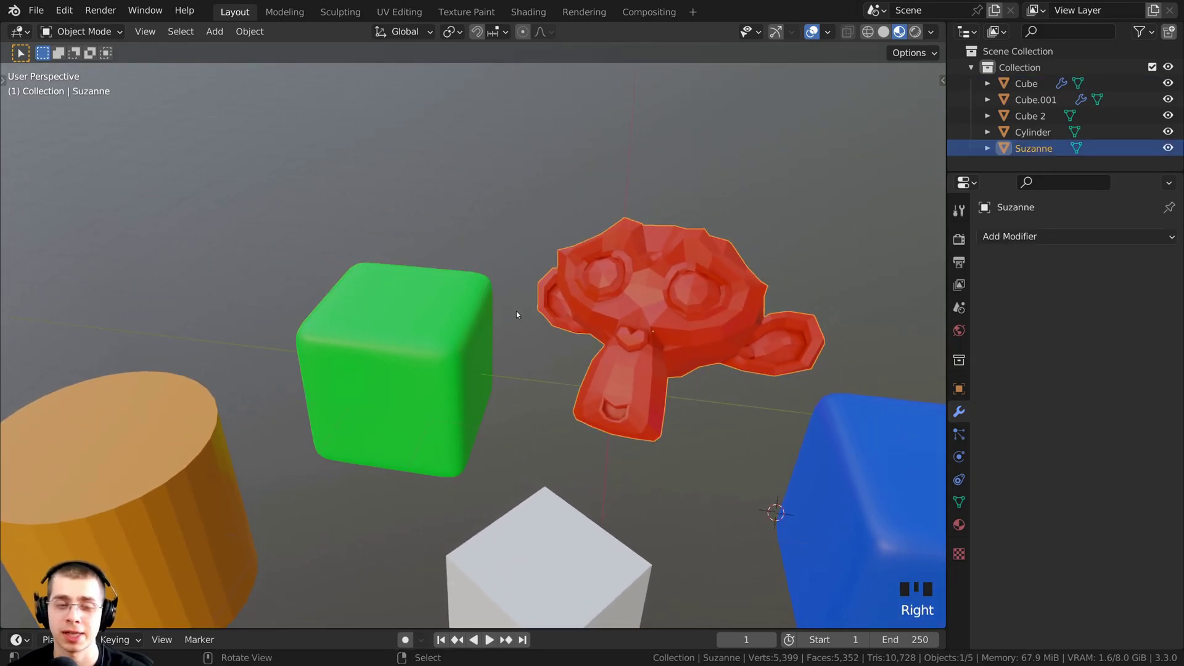
{"action": "right_click", "coordinate": [434, 322], "text": "shift"}
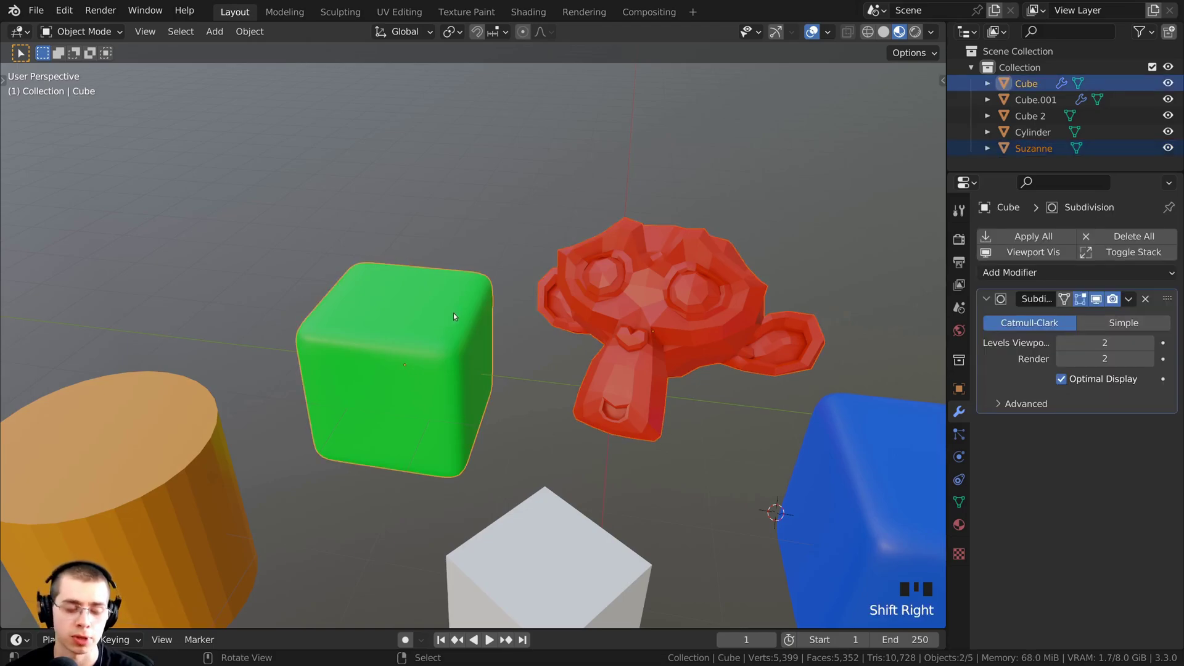
{"action": "middle_click_drag", "start_coordinate": [453, 312], "coordinate": [468, 317]}
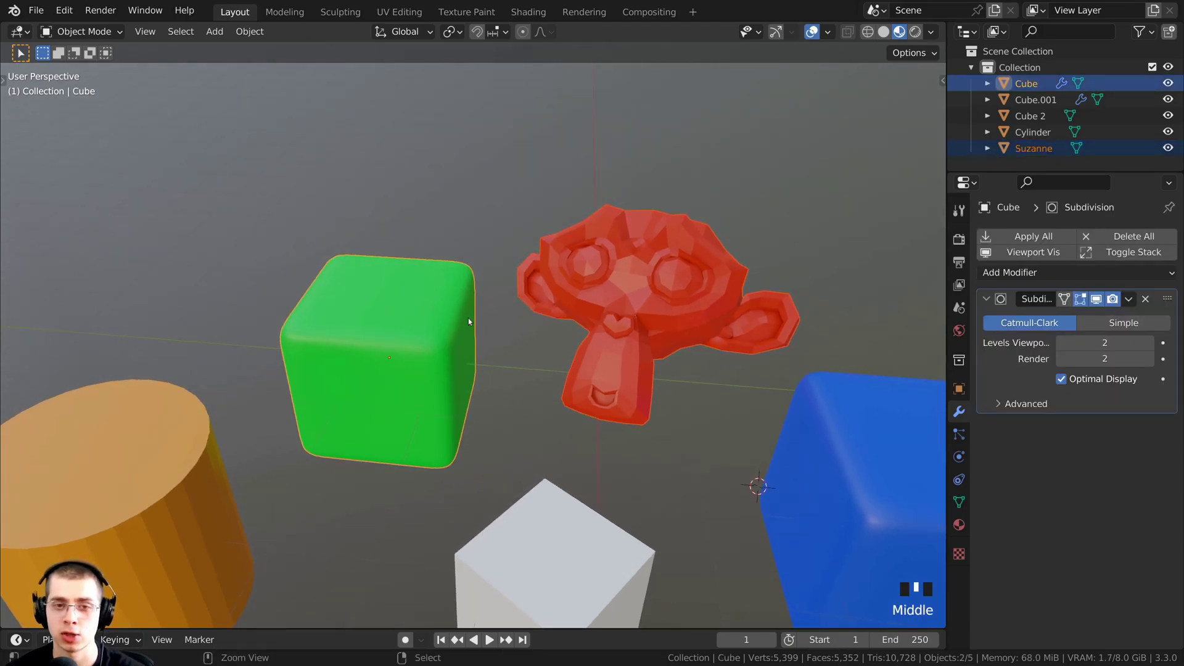
{"action": "key", "text": "ctrl+2"}
{"action": "key", "text": "alt+a"}
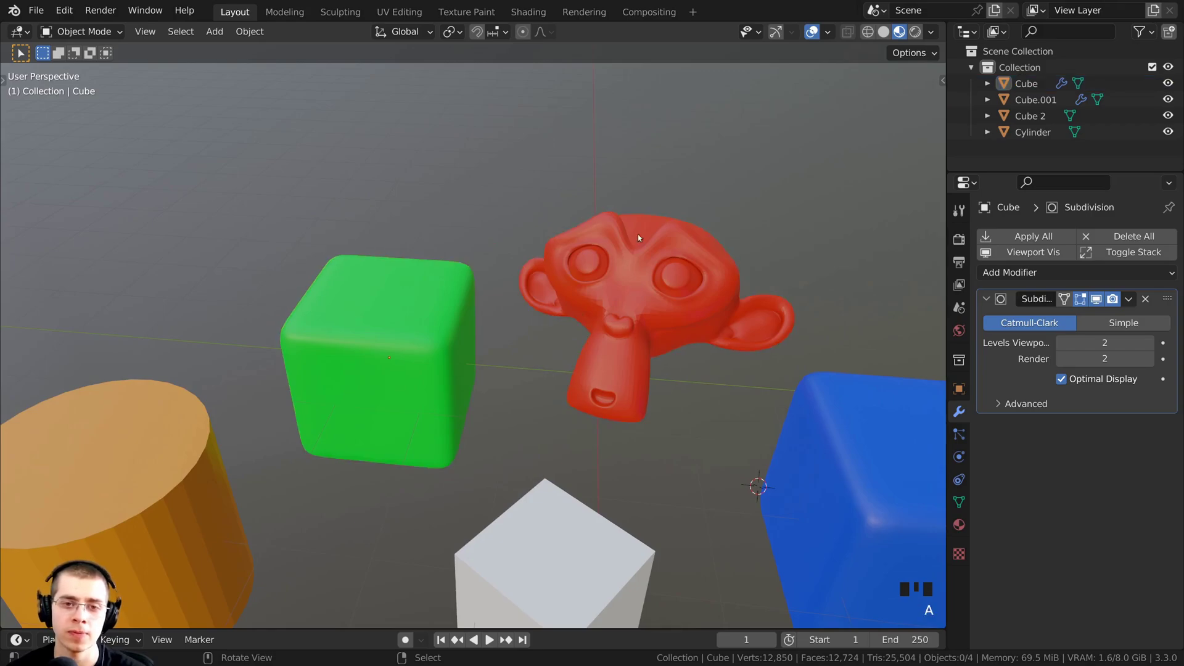
- Select the joined cube and monkey head to check that they form one object, and undo the join
{"action": "right_click", "coordinate": [346, 327]}
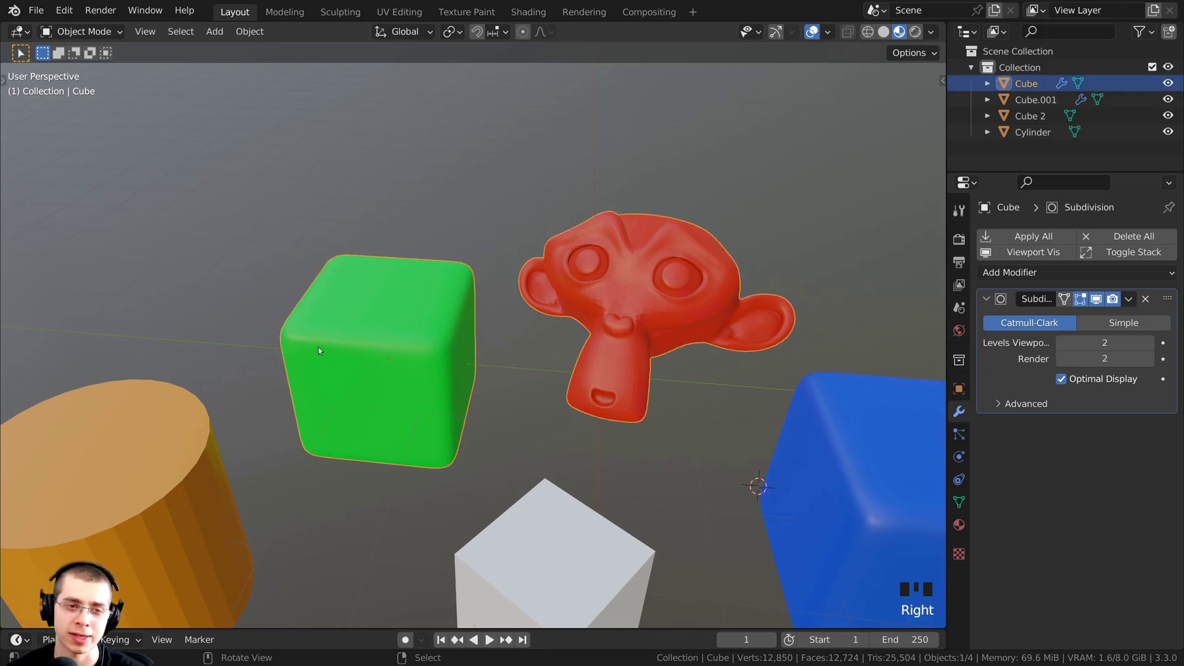
{"action": "right_click", "coordinate": [641, 253]}
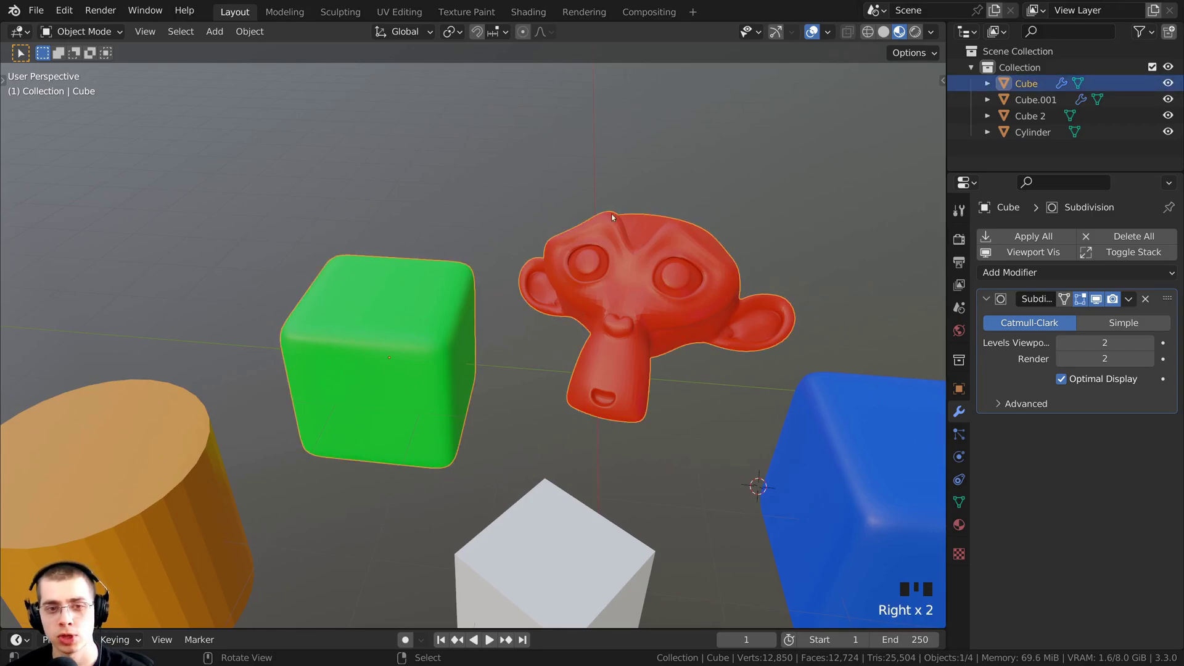
{"action": "left_click", "coordinate": [1027, 84]}
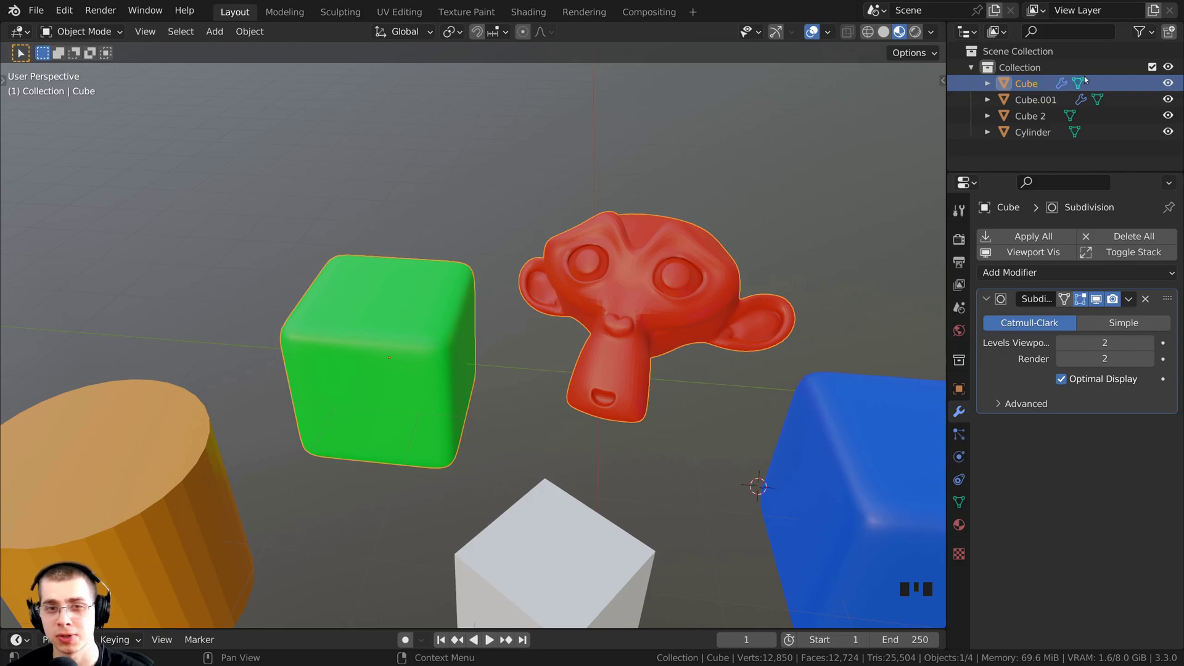
{"action": "middle_click_drag", "start_coordinate": [623, 285], "coordinate": [630, 300]}
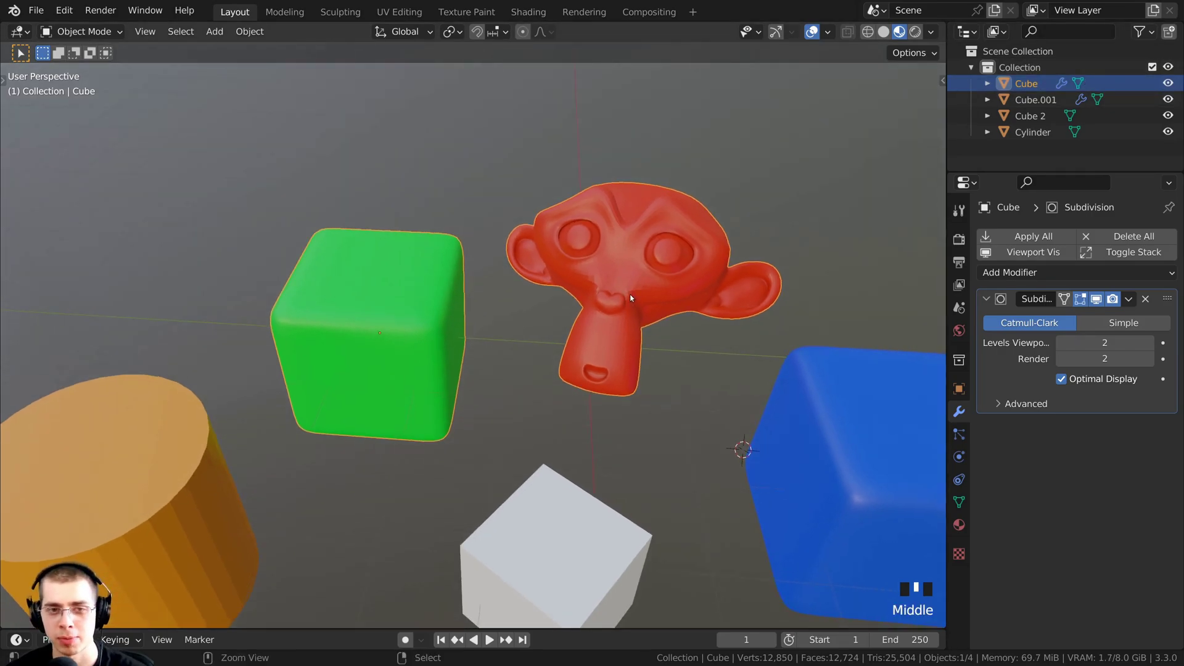
{"action": "key", "text": "ctrl+z"}
{"action": "key", "text": "ctrl+z"}
{"action": "key", "text": "ctrl+z"}
- Select the monkey head and the green cube last, and join them again so the Subdivision modifier covers both
{"action": "right_click", "coordinate": [639, 250]}
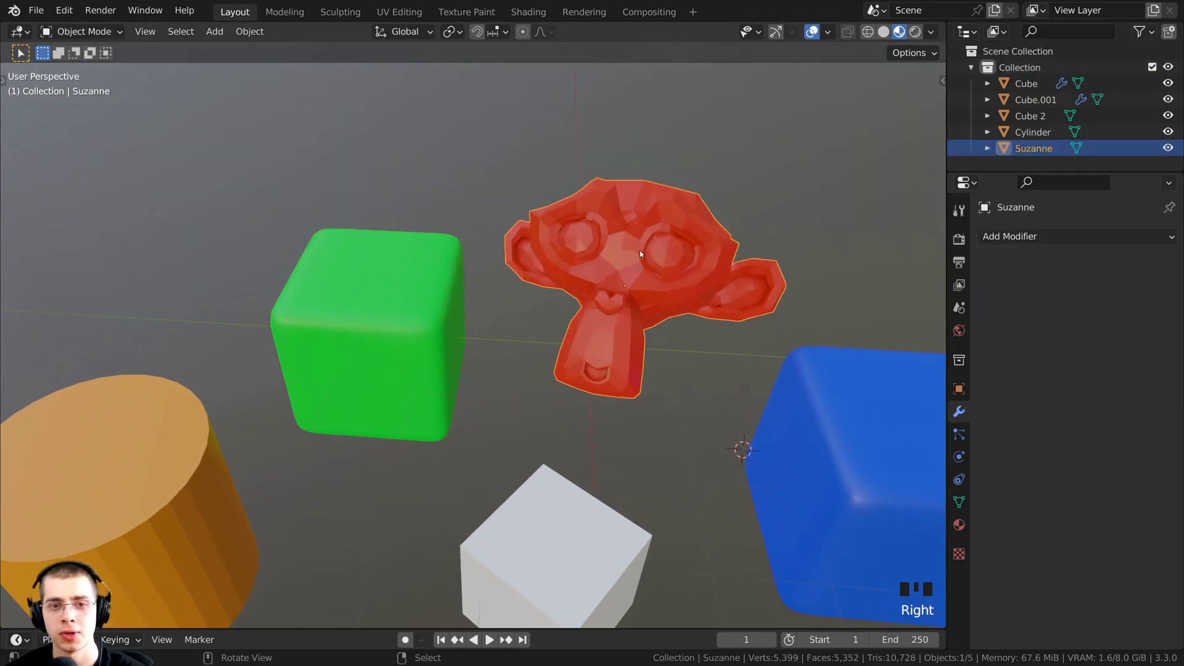
{"action": "key", "text": "g"}
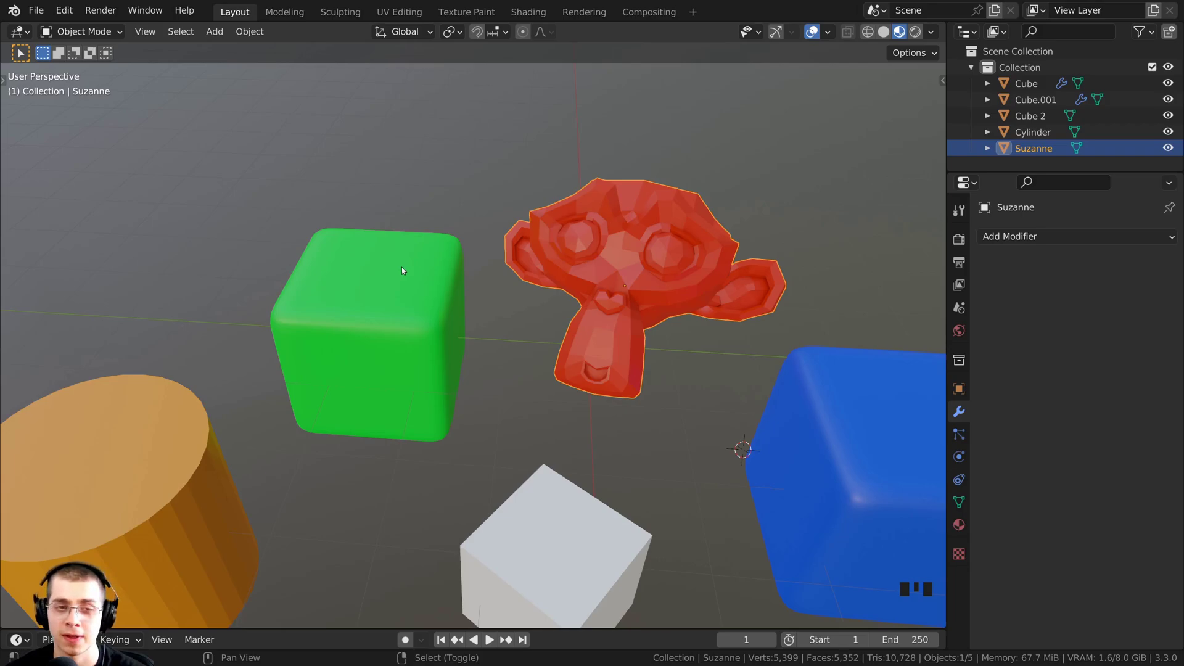
{"action": "right_click", "coordinate": [395, 282], "text": "shift"}
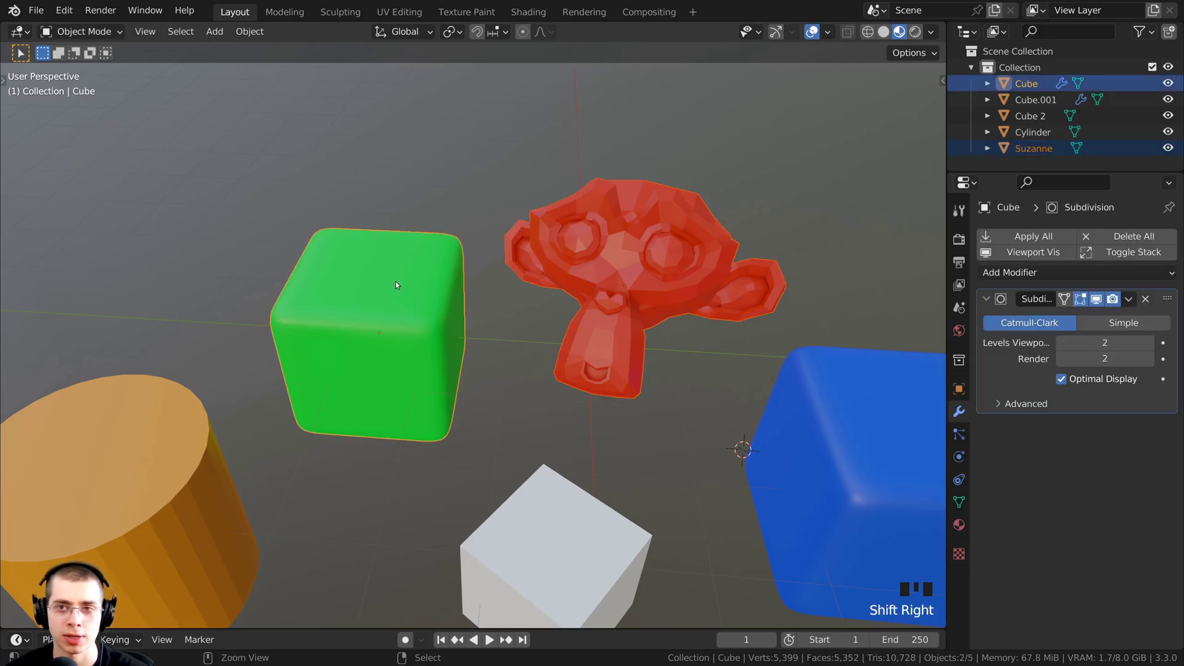
{"action": "key", "text": "ctrl+j"}
{"action": "right_click", "coordinate": [633, 211]}
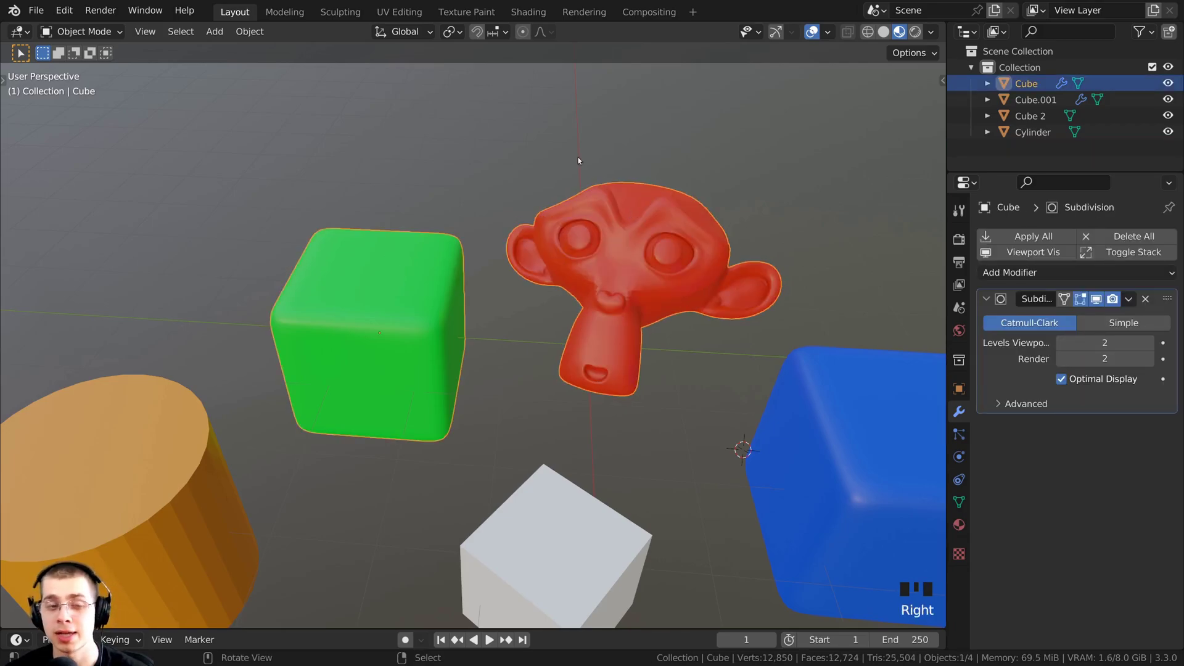
- Inspect the smoothed monkey head on the joined object up close, and undo the latest join
{"action": "middle_click_drag", "start_coordinate": [764, 218], "coordinate": [706, 228]}
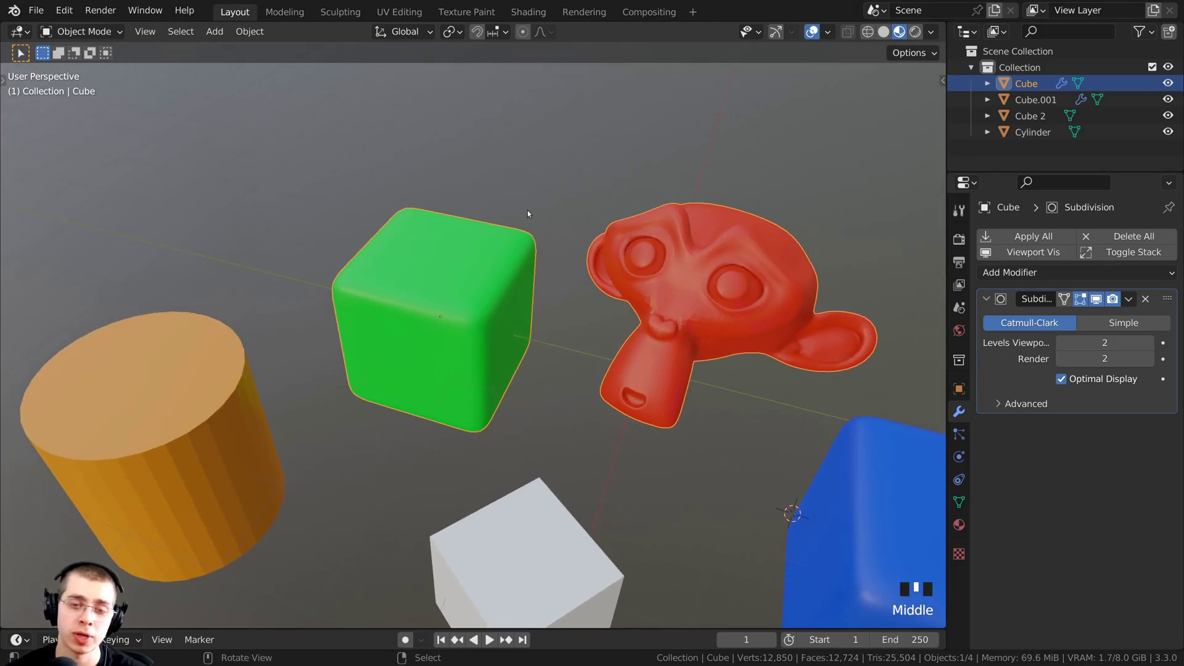
{"action": "scroll", "coordinate": [327, 323], "scroll_direction": "down", "scroll_amount": 2, "text": "shift"}
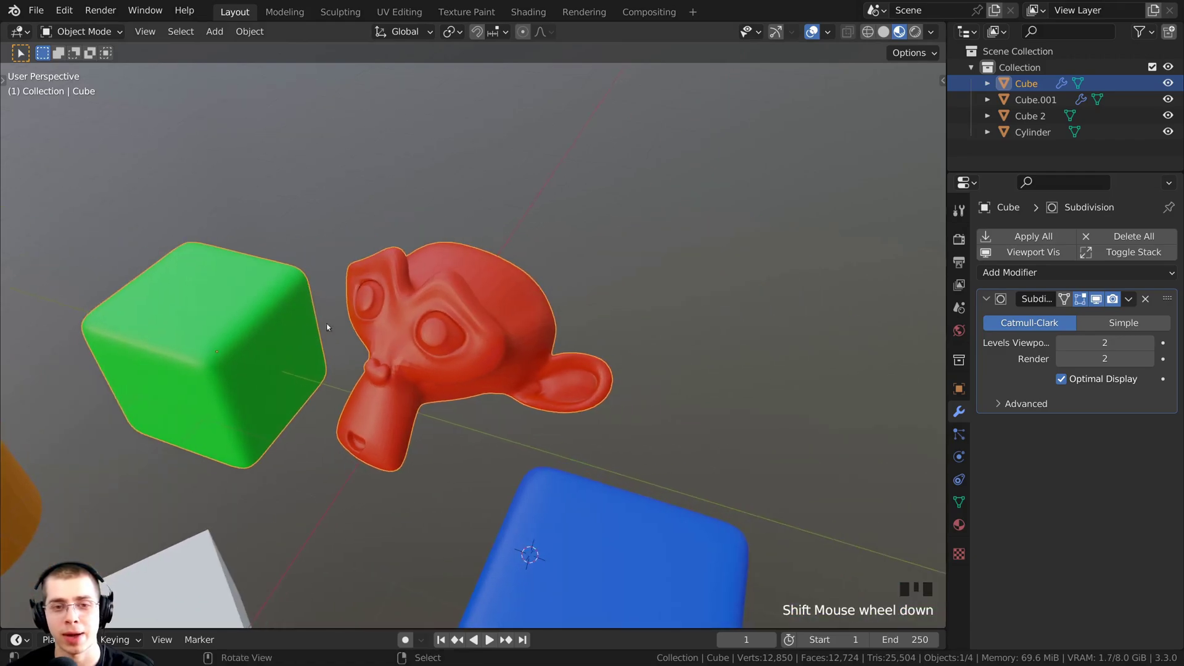
{"action": "scroll", "coordinate": [454, 354], "scroll_direction": "up", "scroll_amount": 6}
{"action": "middle_click_drag", "start_coordinate": [529, 331], "coordinate": [432, 182], "text": "shift"}
{"action": "scroll", "coordinate": [467, 324], "scroll_direction": "down", "scroll_amount": 6}
{"action": "key", "text": "ctrl+z"}
{"action": "middle_click_drag", "start_coordinate": [407, 277], "coordinate": [617, 251], "text": "shift"}
- Select the green cube, add the monkey head as the active object, and join the cube into the head
{"action": "key", "text": "a"}
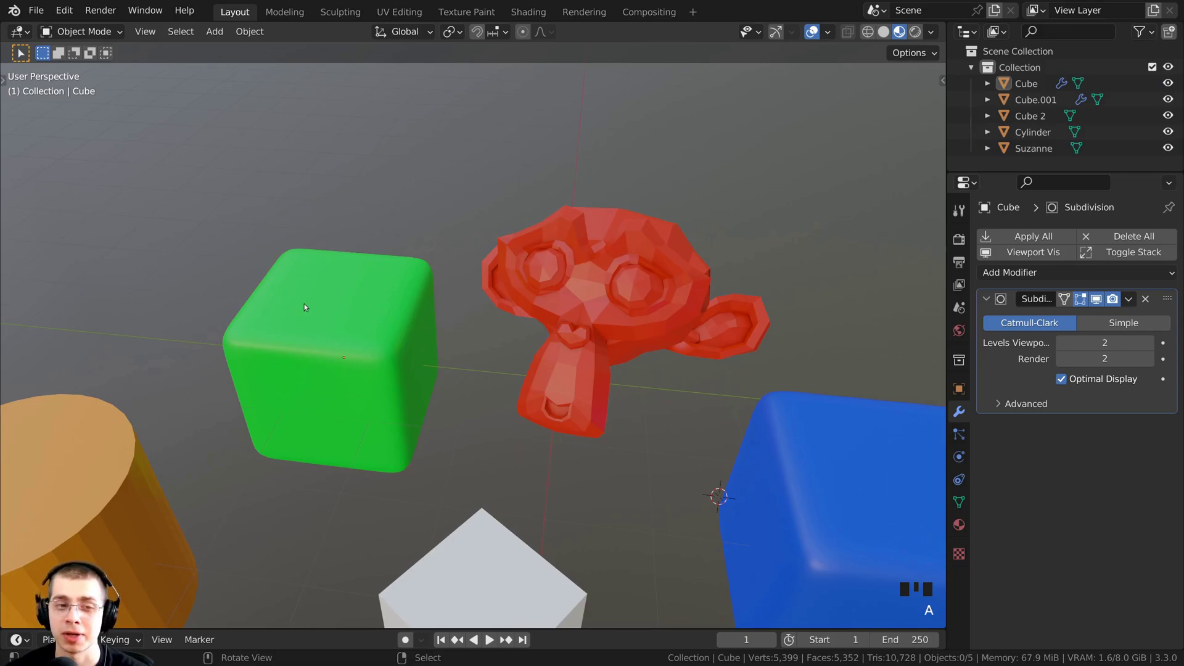
{"action": "right_click", "coordinate": [298, 334]}
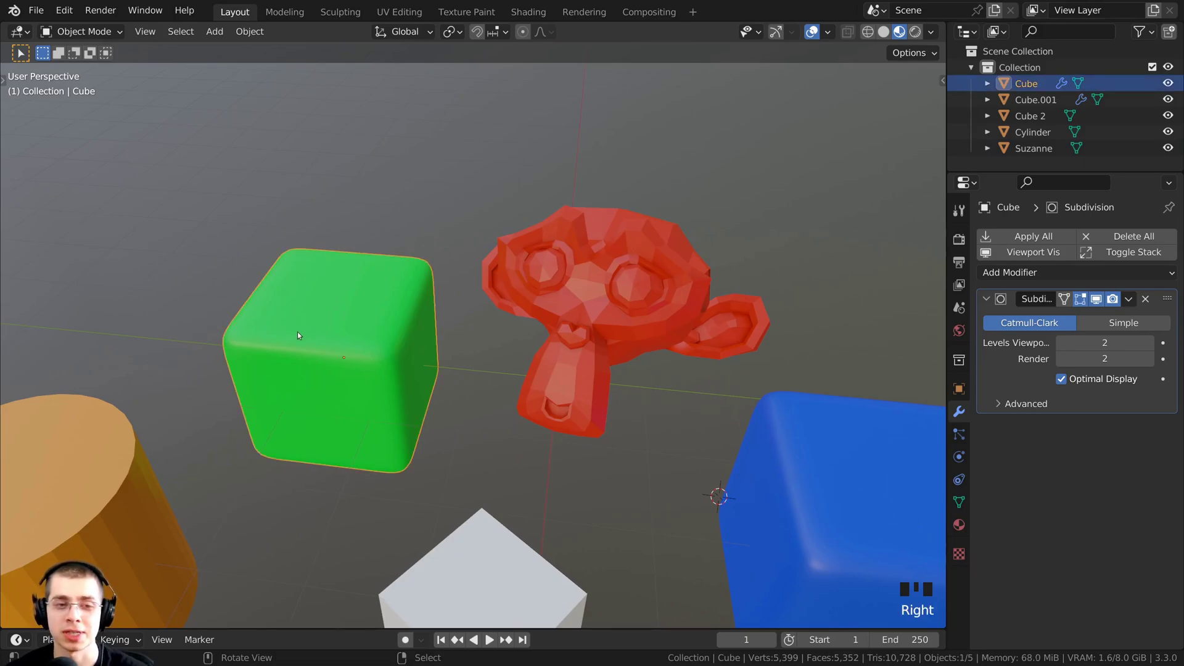
{"action": "right_click", "coordinate": [561, 284], "text": "shift"}
{"action": "middle_click_drag", "start_coordinate": [672, 285], "coordinate": [666, 279], "text": "shift"}
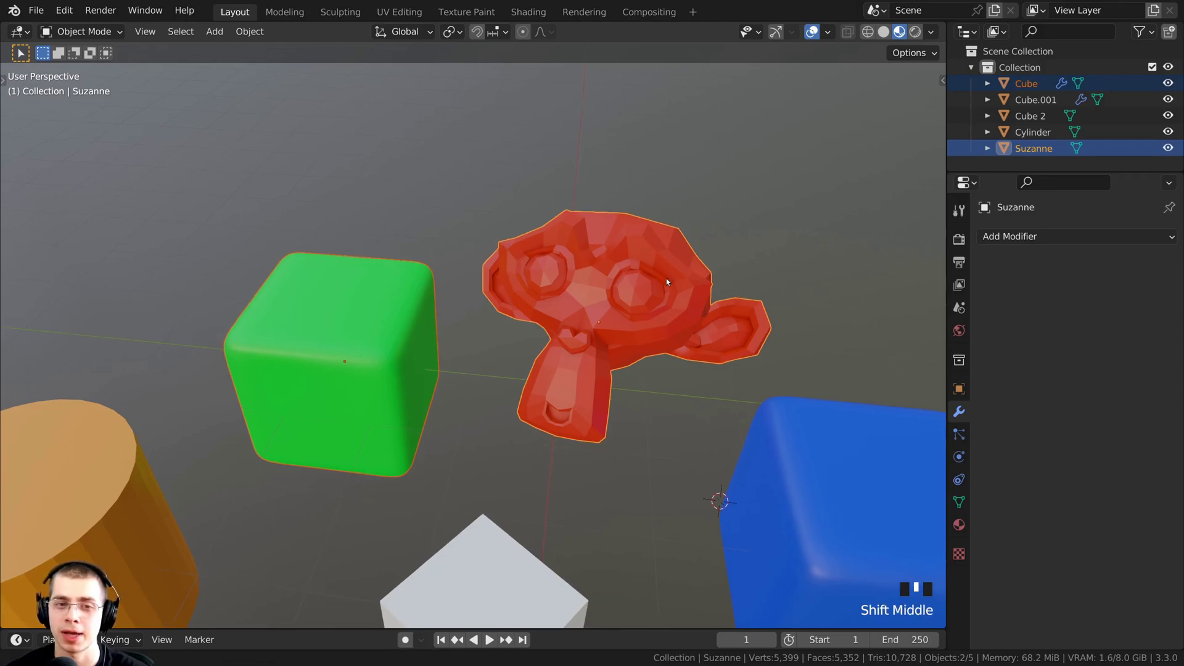
{"action": "scroll", "coordinate": [645, 291], "scroll_direction": "up", "scroll_amount": 1}
{"action": "middle_click_drag", "start_coordinate": [579, 212], "coordinate": [603, 277]}
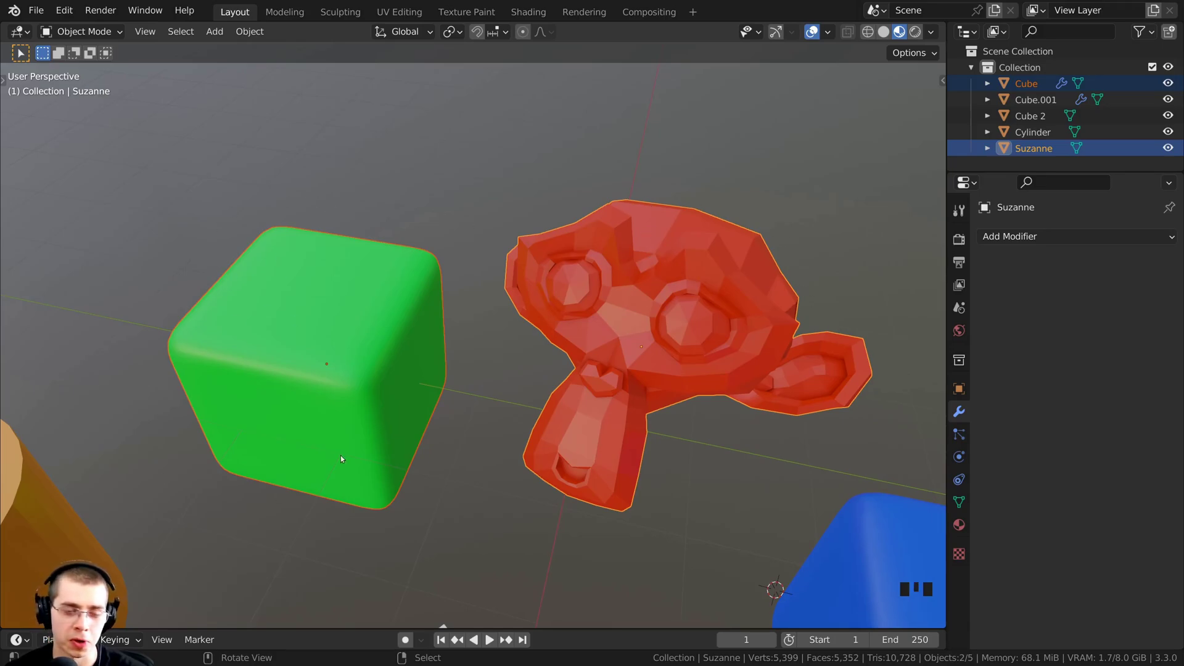
{"action": "middle_click_drag", "start_coordinate": [679, 229], "coordinate": [796, 230]}
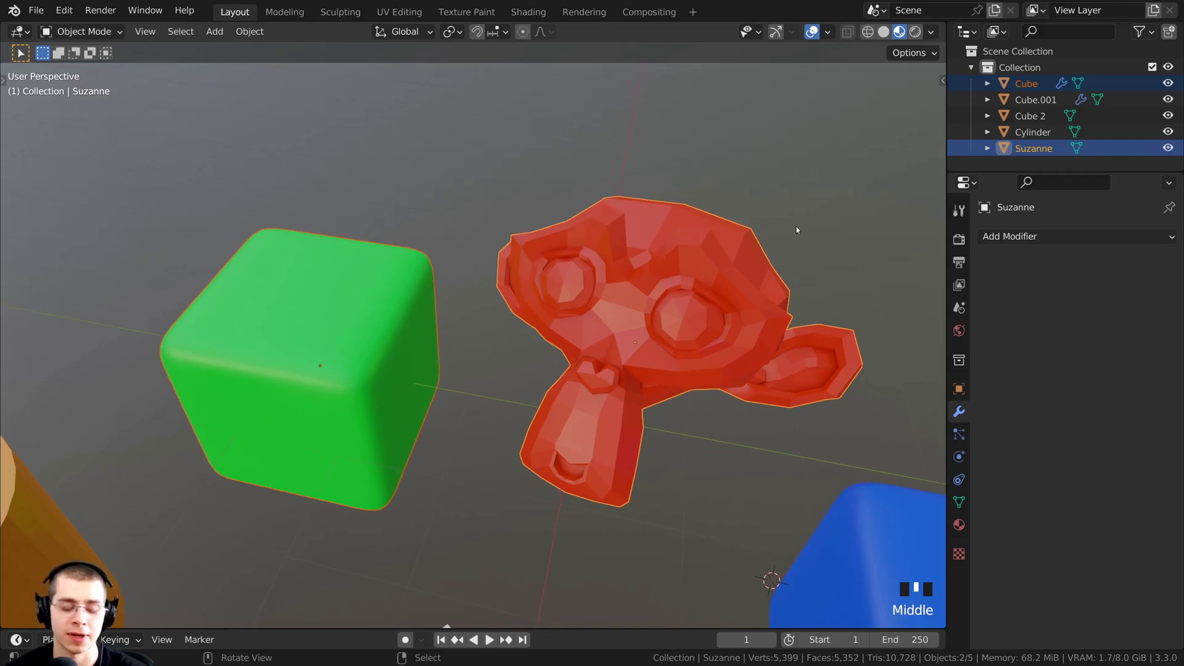
{"action": "key", "text": "ctrl+j"}
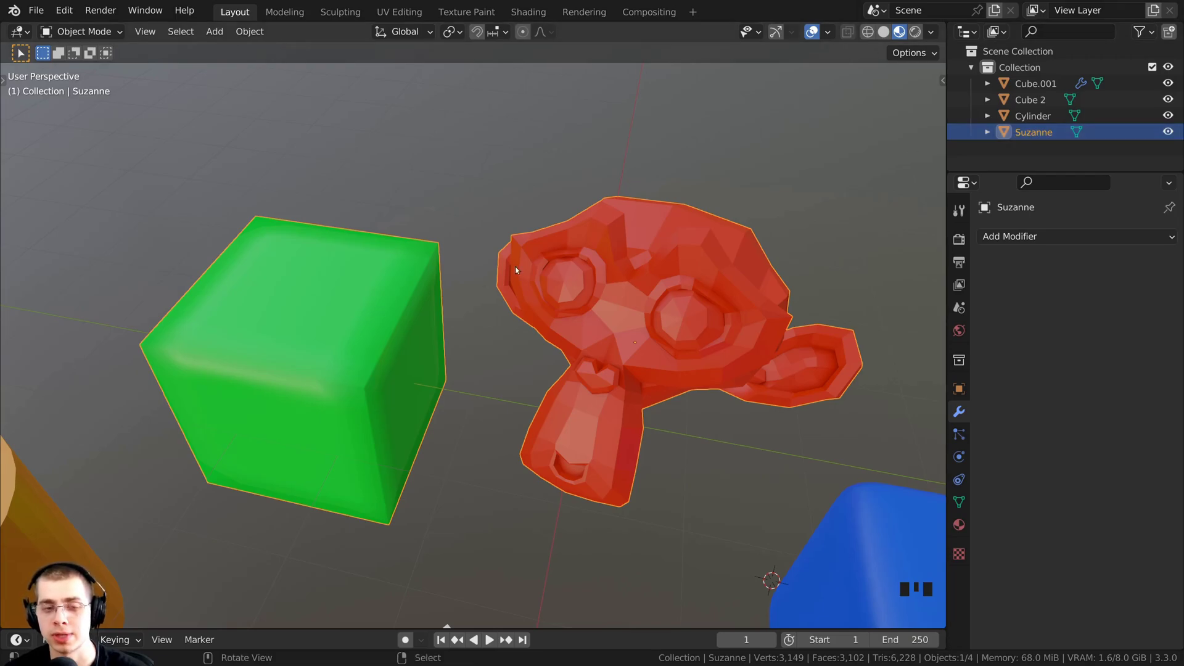
- Undo the join, and try moving the green cube and the monkey head as separate objects
{"action": "right_click", "coordinate": [348, 303]}
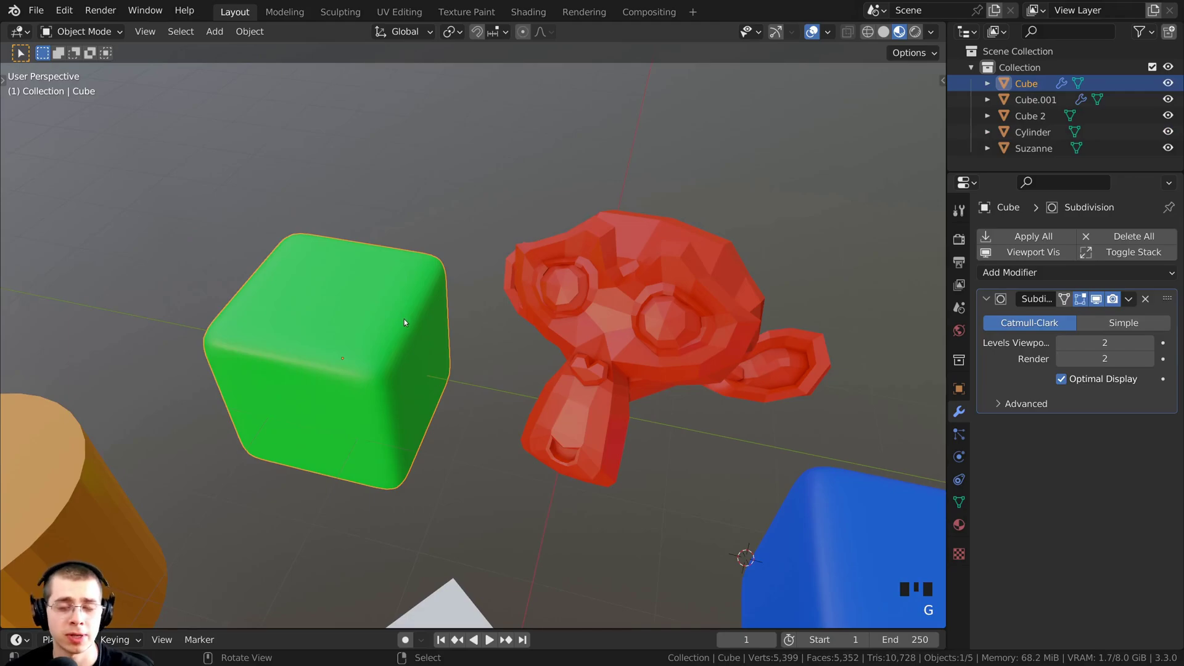
{"action": "key", "text": "g"}
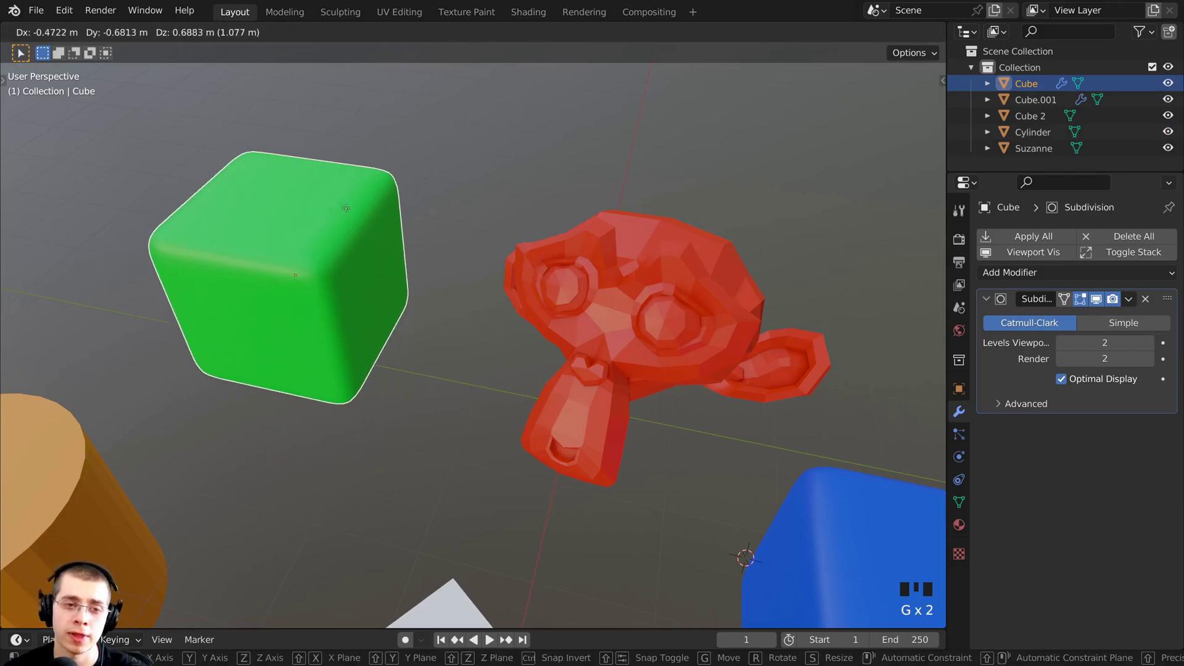
{"action": "right_click", "coordinate": [302, 336]}
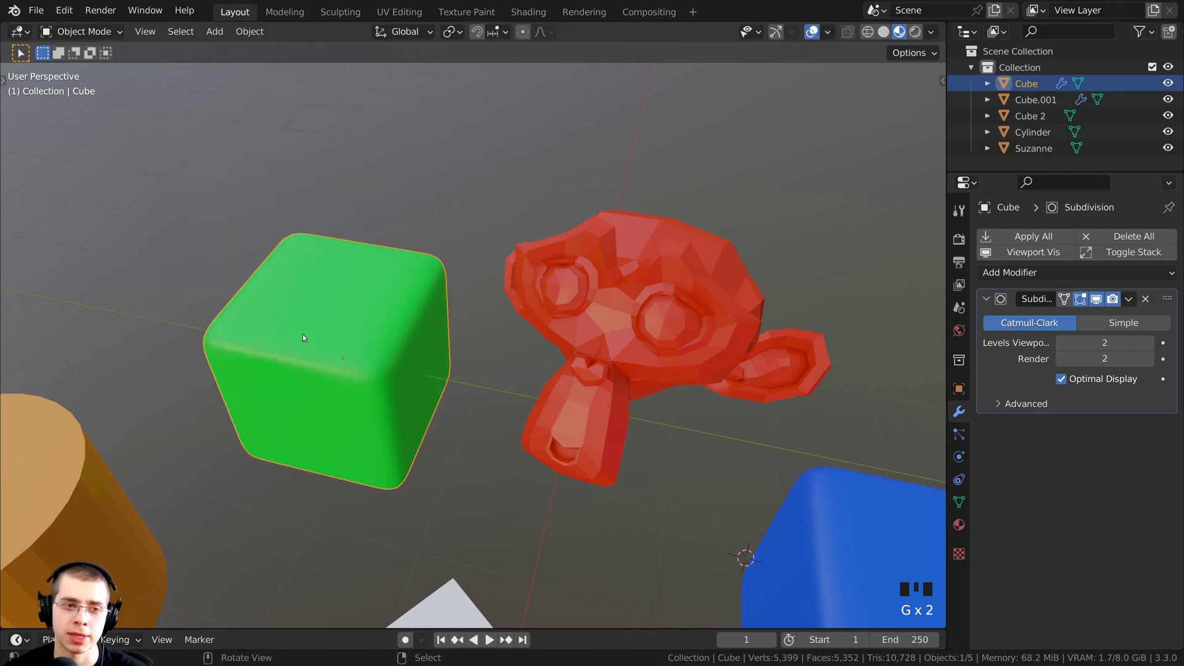
{"action": "left_click", "coordinate": [581, 251]}
{"action": "key", "text": "g"}
{"action": "right_click", "coordinate": [700, 346]}
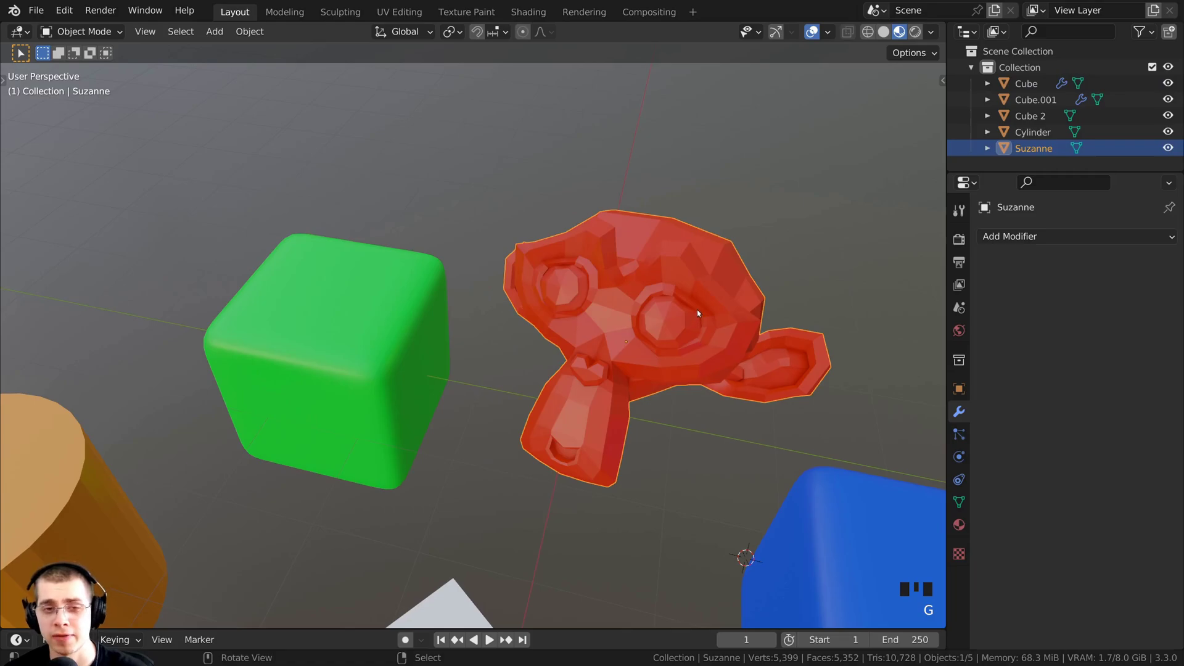
- Select the monkey head and the green cube in differing order to change which one is active
{"action": "right_click", "coordinate": [417, 345]}
{"action": "right_click", "coordinate": [597, 342]}
{"action": "right_click", "coordinate": [339, 333], "text": "shift"}
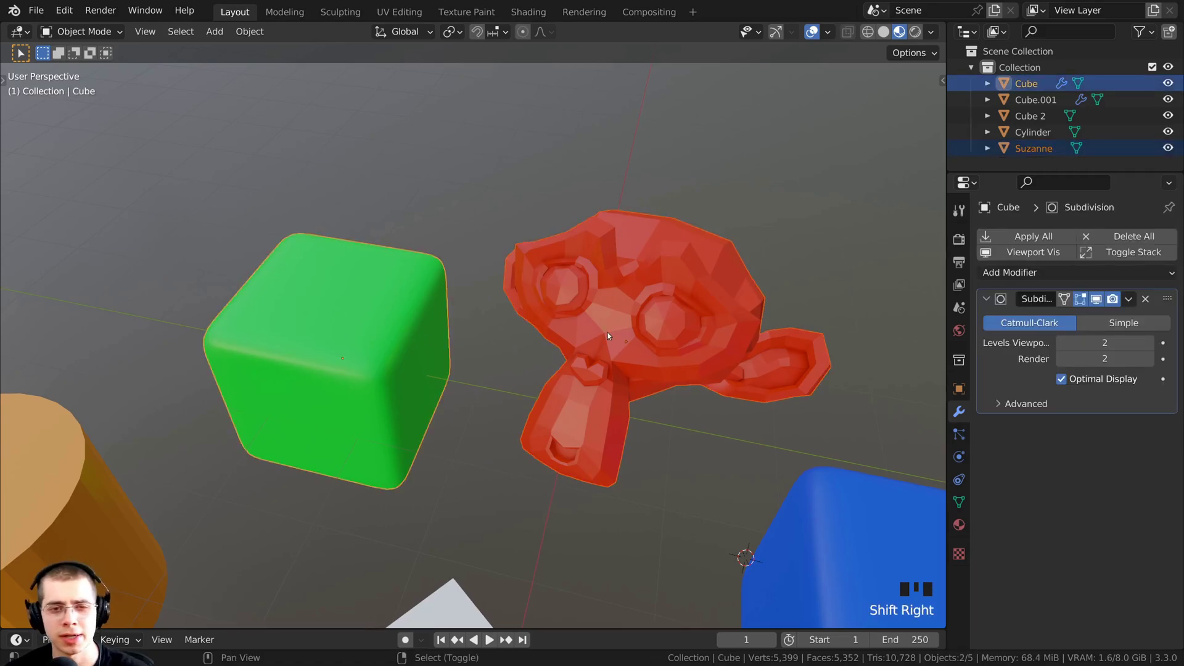
{"action": "right_click", "coordinate": [603, 341], "text": "shift"}
{"action": "right_click", "coordinate": [412, 343]}
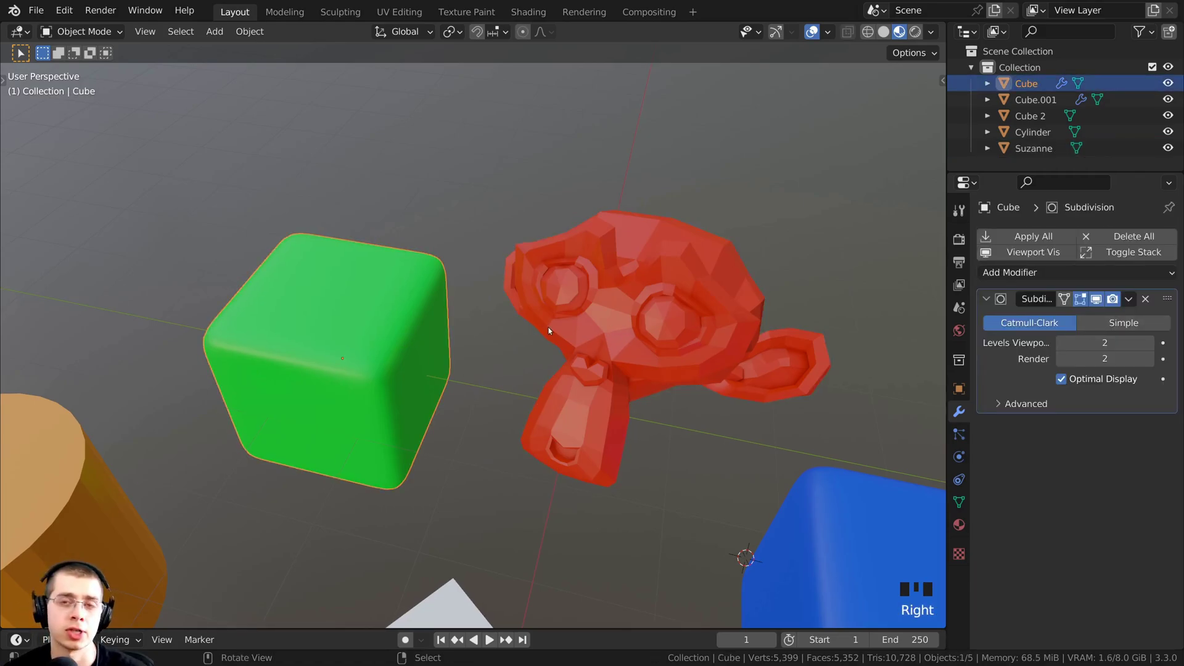
- Switch the selection between the blue and green cubes to compare their Subdivision modifiers
{"action": "middle_click_drag", "start_coordinate": [583, 375], "coordinate": [506, 370]}
{"action": "right_click", "coordinate": [709, 432]}
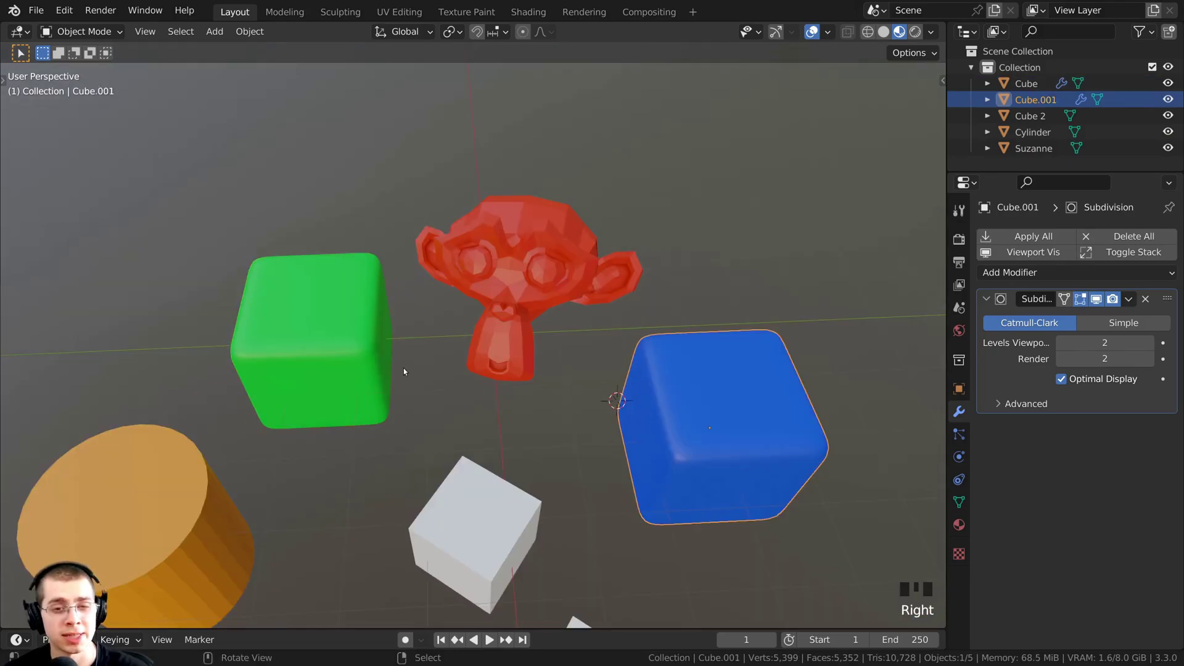
{"action": "right_click", "coordinate": [327, 353], "text": "shift"}
{"action": "right_click", "coordinate": [417, 391]}
{"action": "right_click", "coordinate": [401, 391]}
{"action": "right_click", "coordinate": [386, 394]}
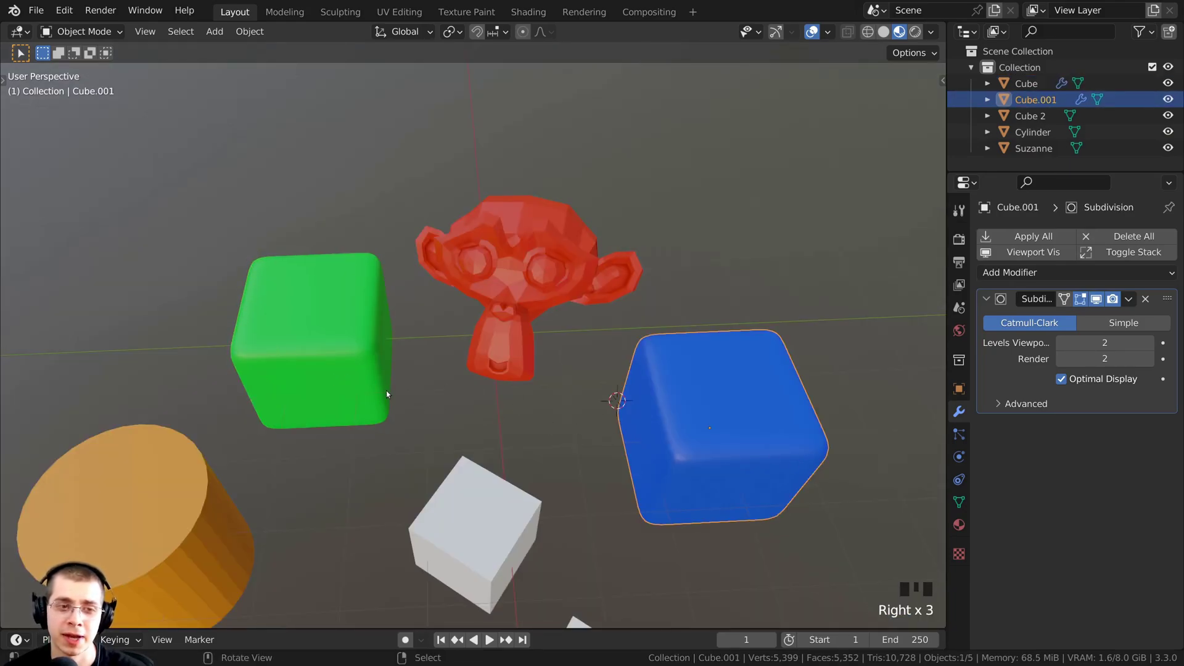
{"action": "right_click", "coordinate": [387, 392]}
{"action": "right_click", "coordinate": [756, 427]}
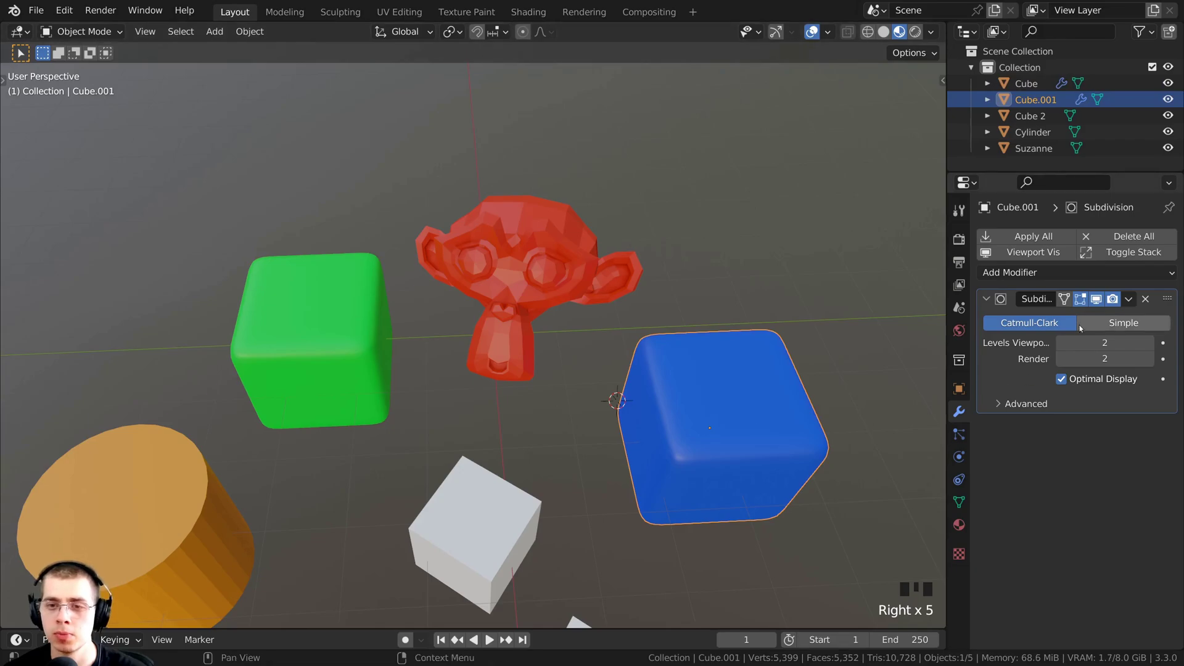
- Widen the Properties editor slightly, and join the green cube into the blue cube with the blue cube active
{"action": "right_click", "coordinate": [398, 324]}
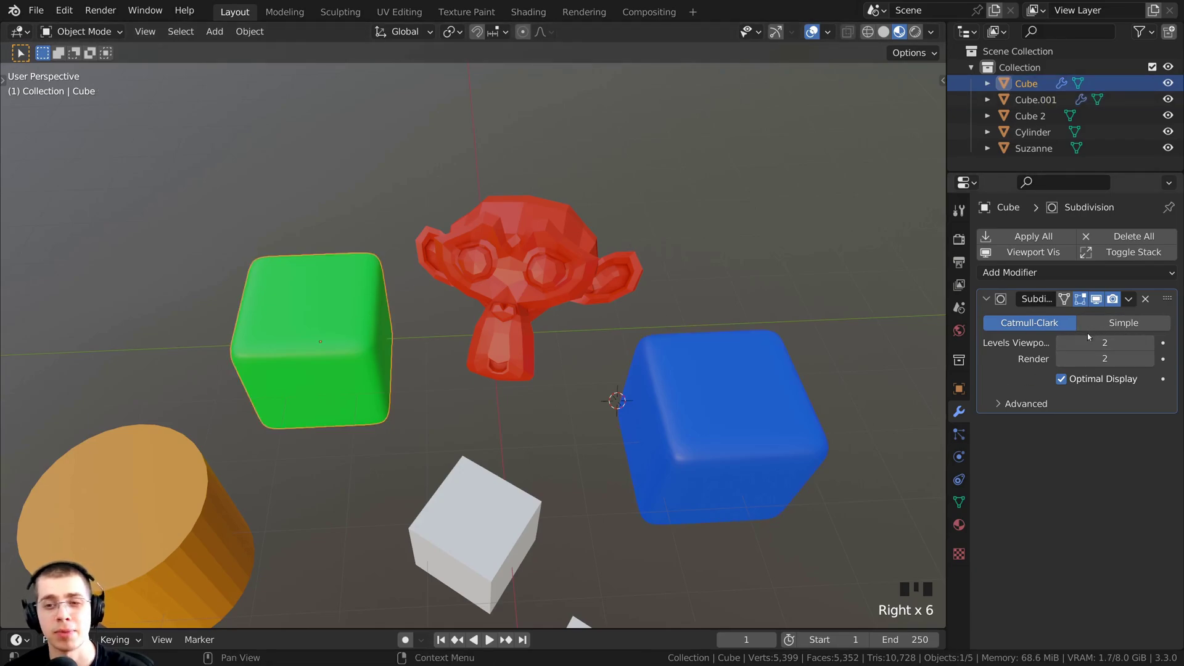
{"action": "left_click_drag", "start_coordinate": [946, 370], "coordinate": [929, 370]}
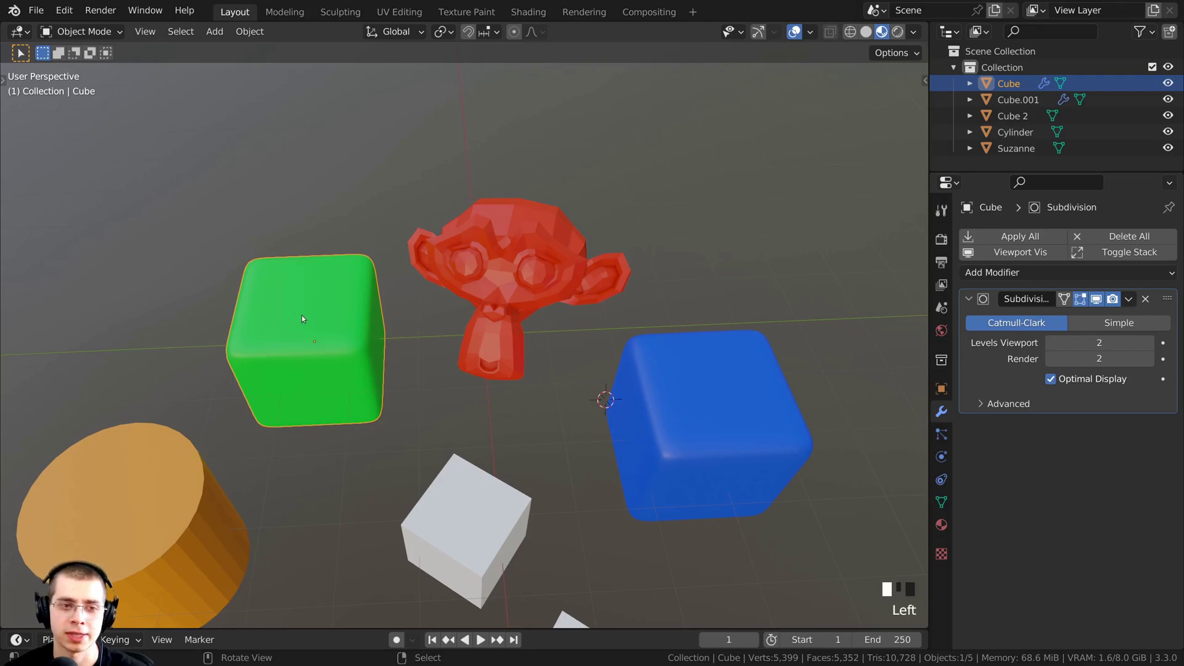
{"action": "left_click", "coordinate": [684, 402], "text": "shift"}
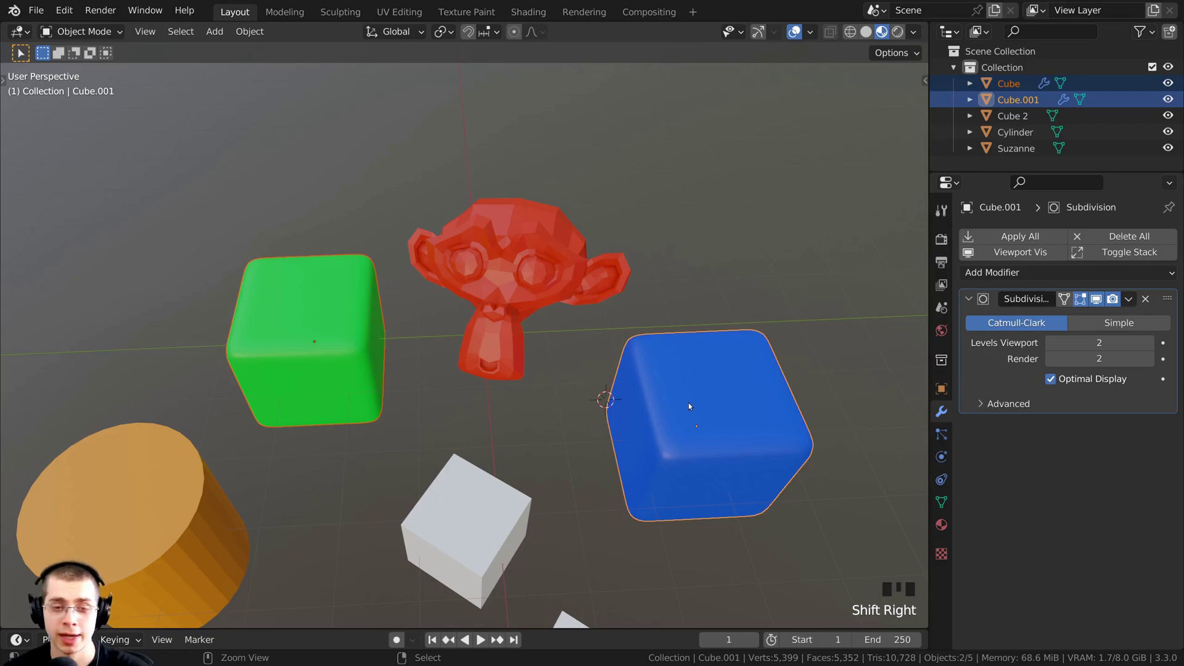
{"action": "key", "text": "ctrl+j"}
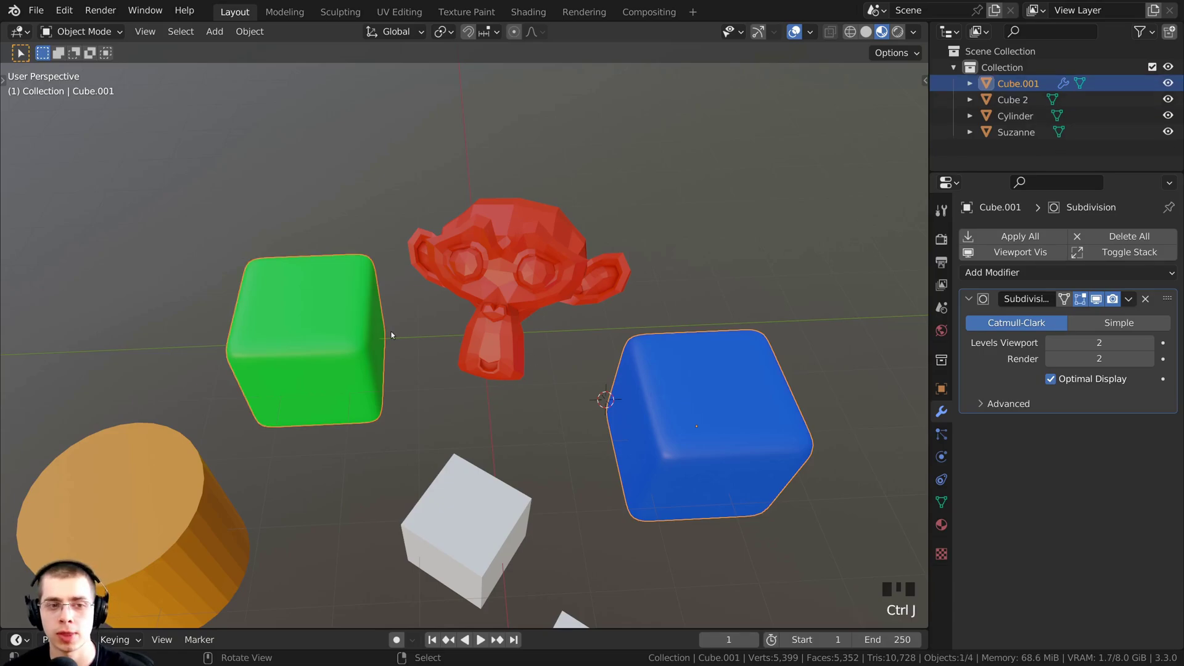
- Inspect the joined green and blue cube mesh in Edit Mode, and return to Object Mode
{"action": "key", "text": "Tab"}
{"action": "key", "text": "a"}
{"action": "key", "text": "a"}
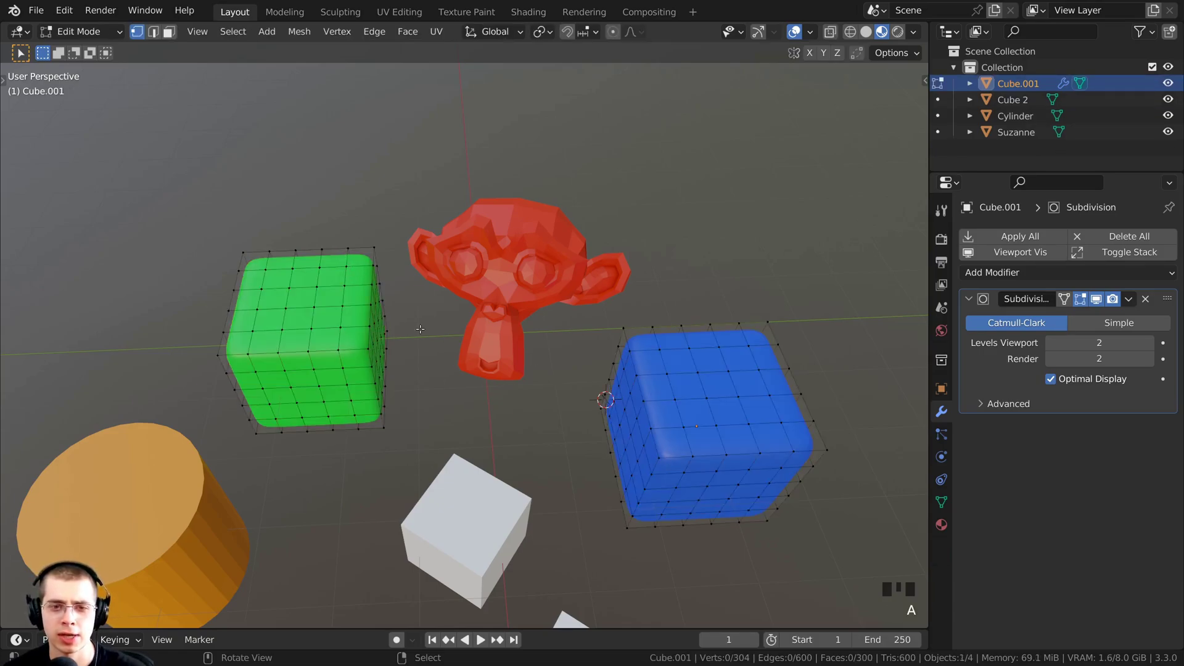
{"action": "key", "text": "Tab"}
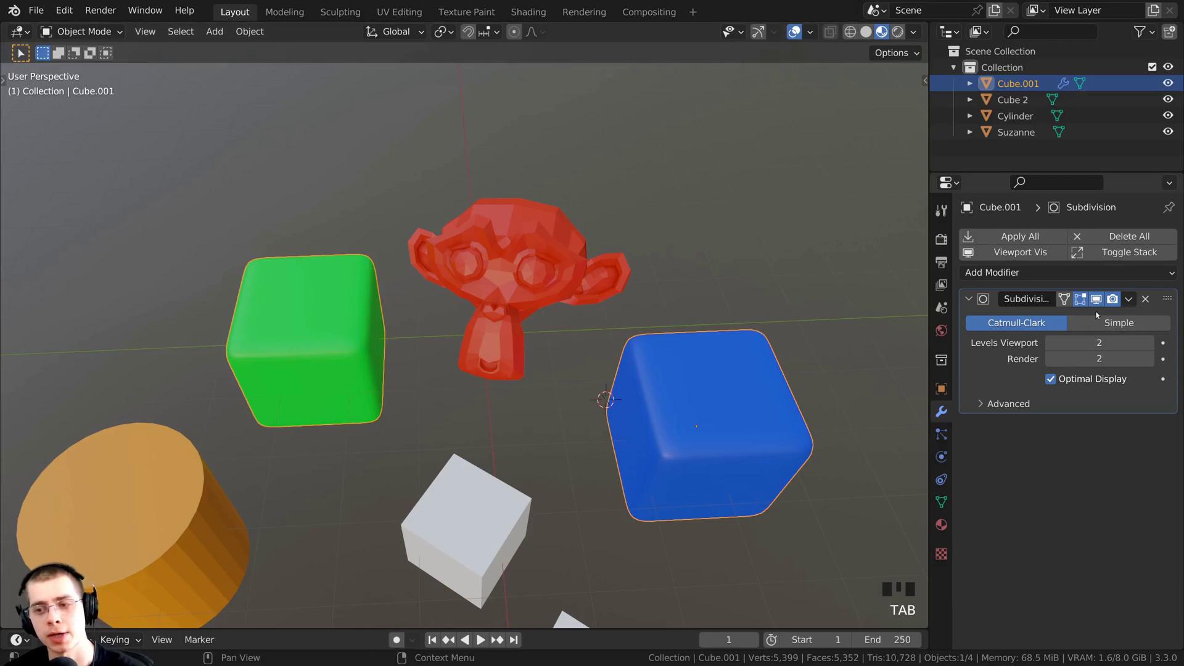
{"action": "middle_click_drag", "start_coordinate": [610, 345], "coordinate": [694, 375]}
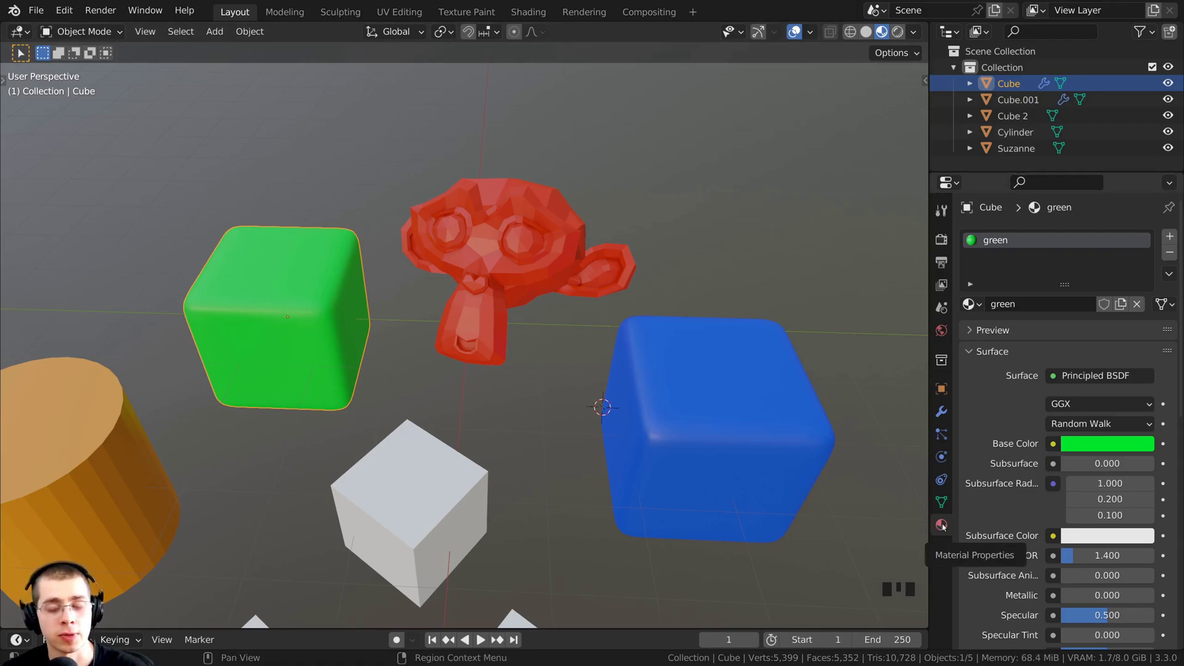
- Try moving the green cube and the blue cube as separate objects, cancelling each move
{"action": "key", "text": "g"}
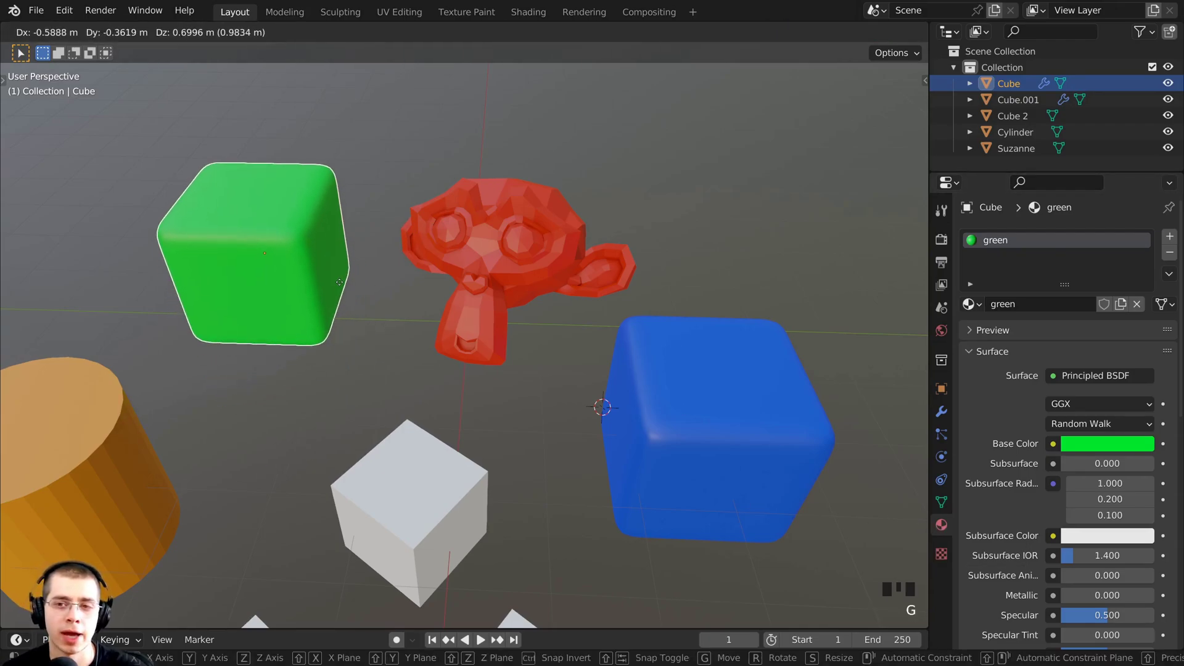
{"action": "right_click", "coordinate": [339, 282]}
{"action": "left_click", "coordinate": [751, 408]}
{"action": "key", "text": "g"}
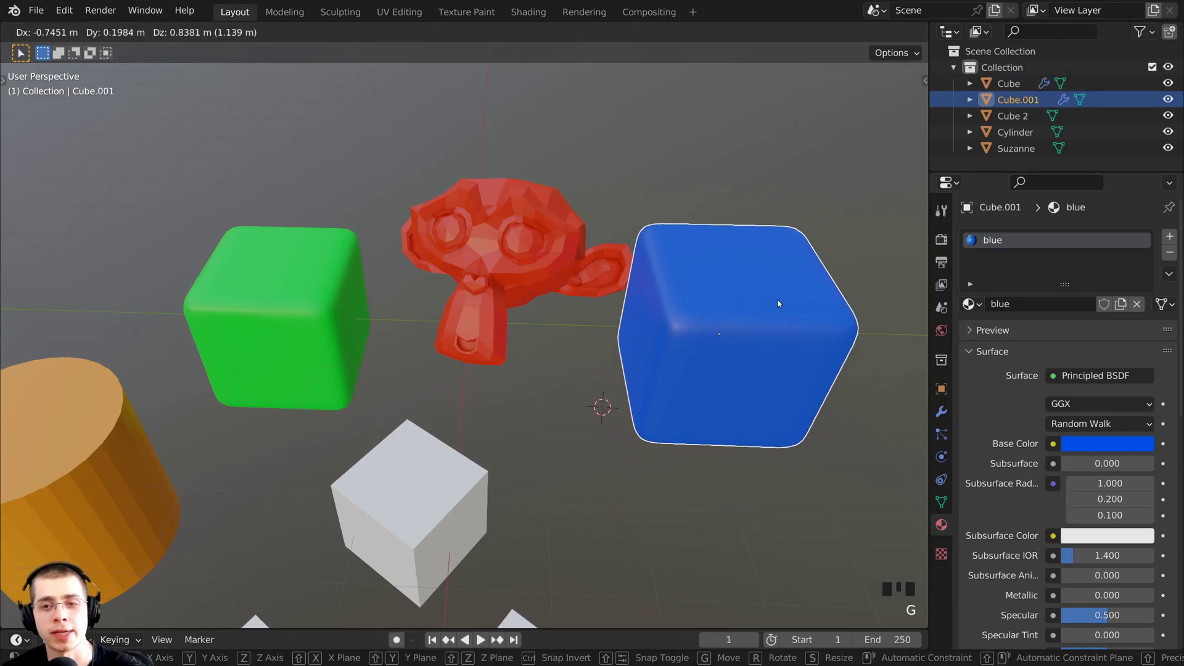
{"action": "right_click", "coordinate": [717, 433]}
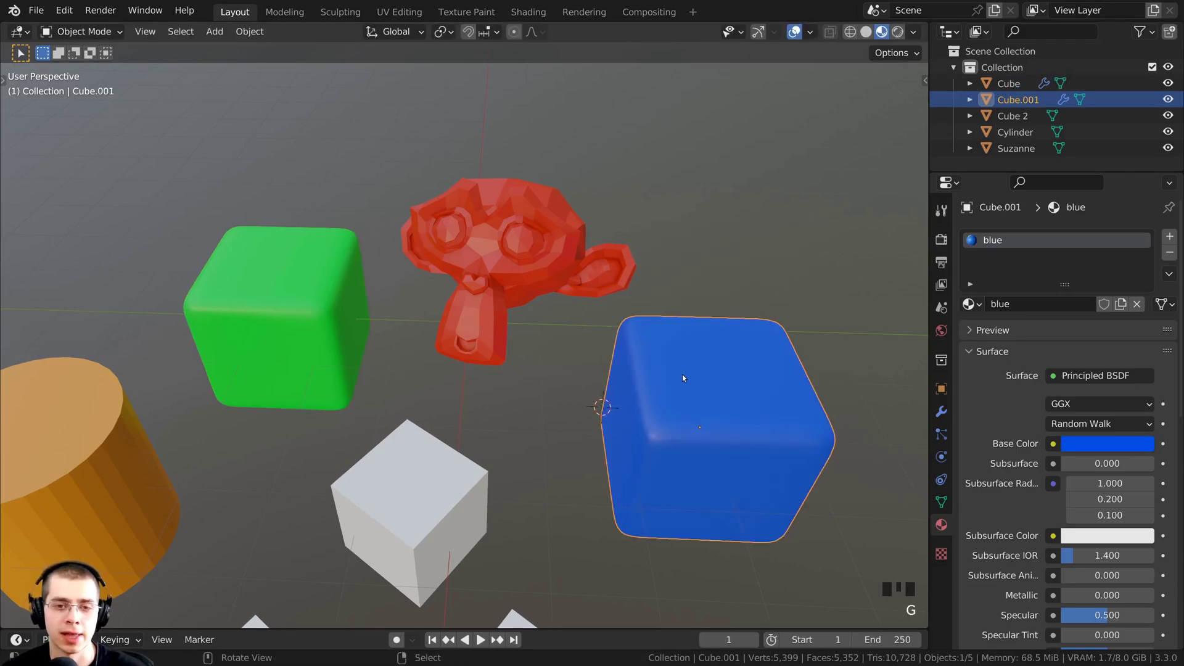
- Join the blue cube into the green cube with the green cube active, and switch between its green and blue material slots
{"action": "right_click", "coordinate": [300, 314], "text": "shift"}
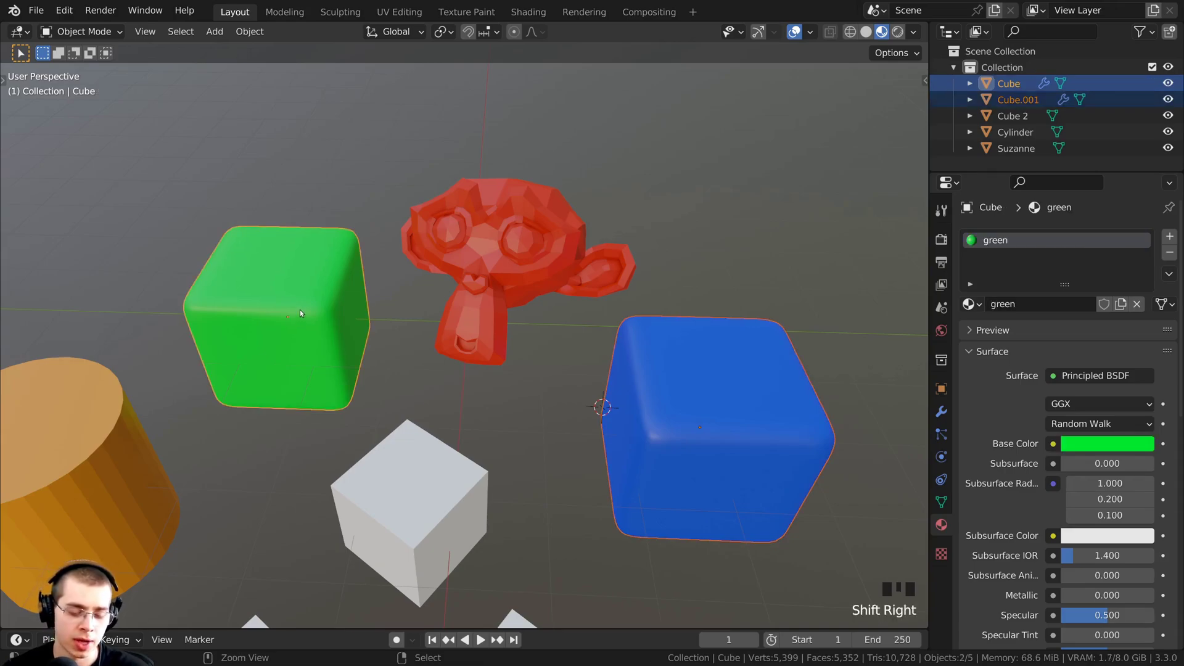
{"action": "key", "text": "ctrl+j"}
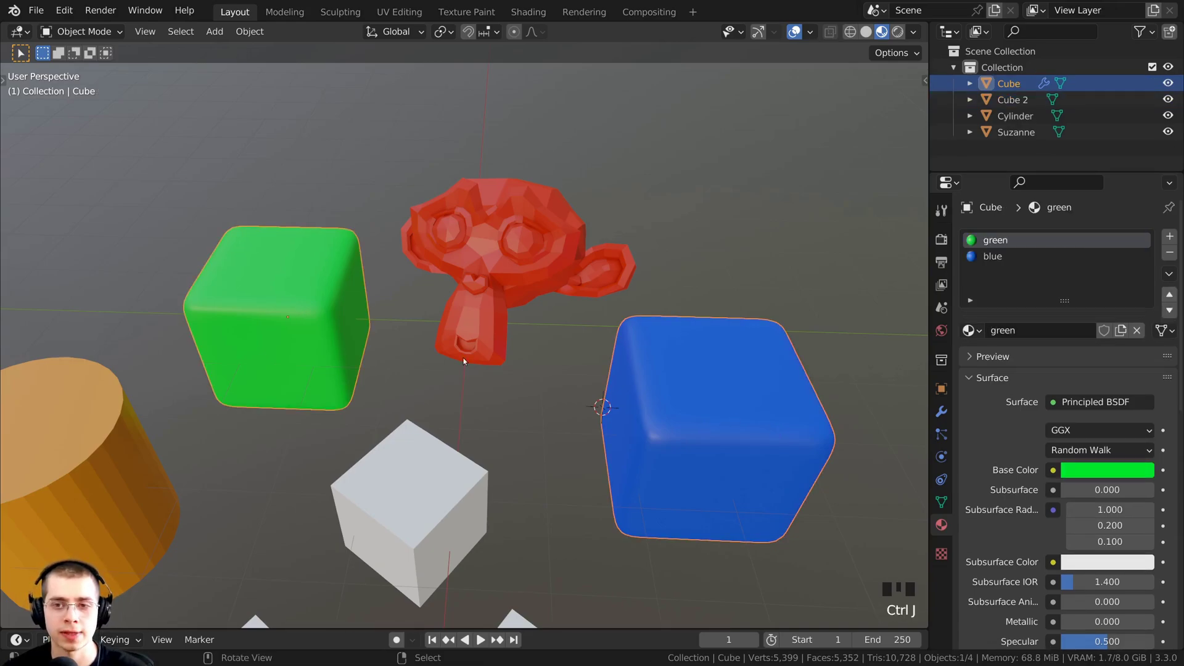
{"action": "left_click", "coordinate": [995, 257]}
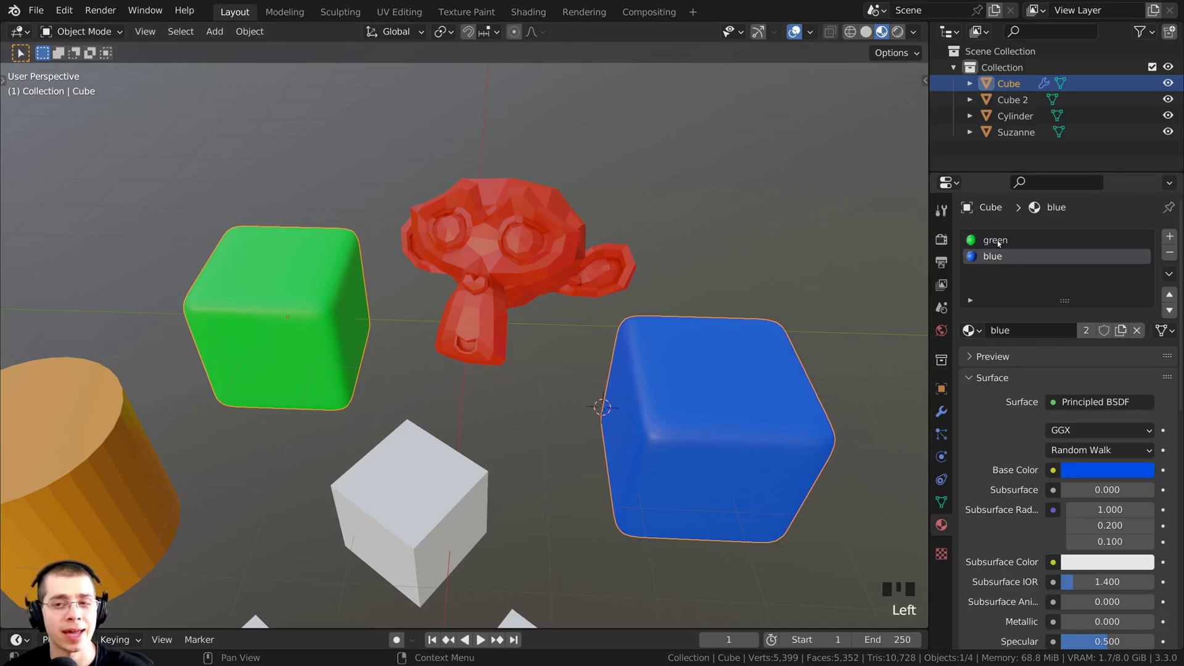
{"action": "left_click", "coordinate": [995, 240]}
{"action": "left_click", "coordinate": [995, 256]}
{"action": "left_click", "coordinate": [995, 240]}
{"action": "left_click", "coordinate": [995, 256]}
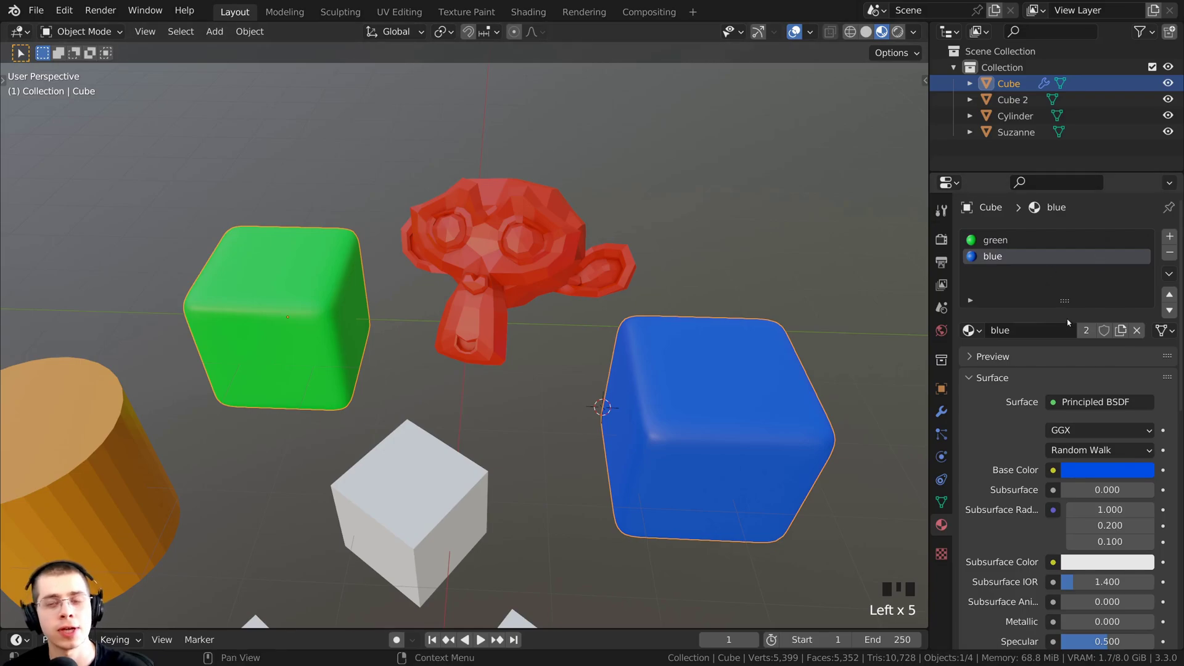
- Check the green and blue material slots of the joined cubes in Edit Mode, and return to Object Mode
{"action": "key", "text": "Tab"}
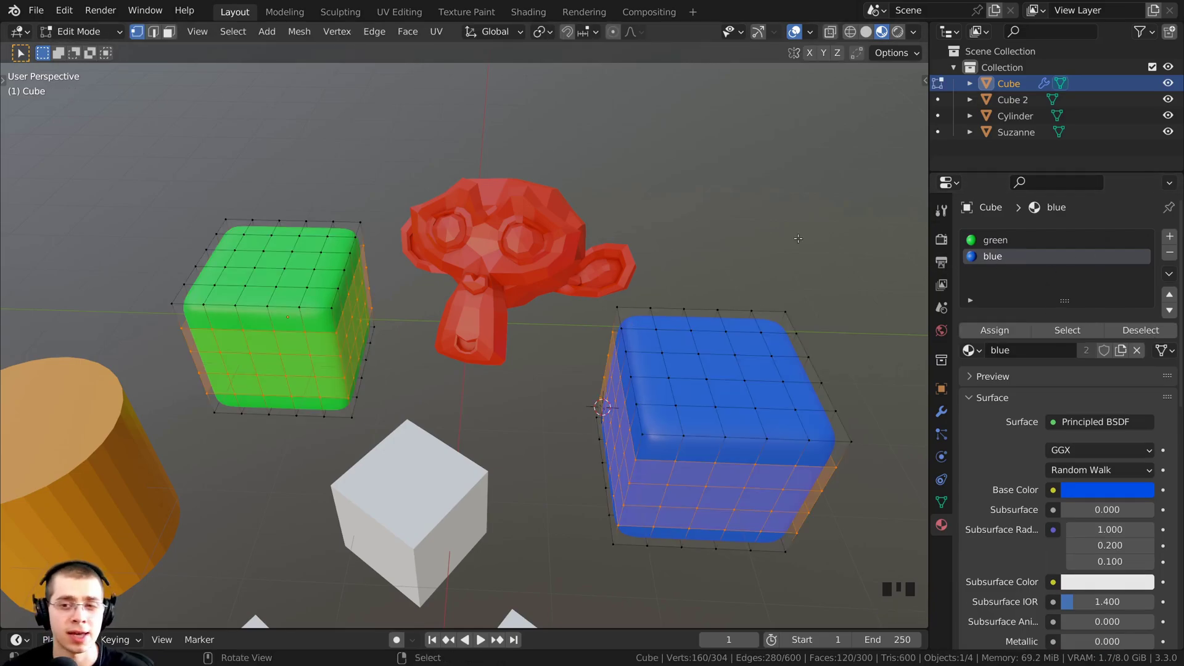
{"action": "left_click", "coordinate": [1004, 240]}
{"action": "left_click", "coordinate": [1005, 256]}
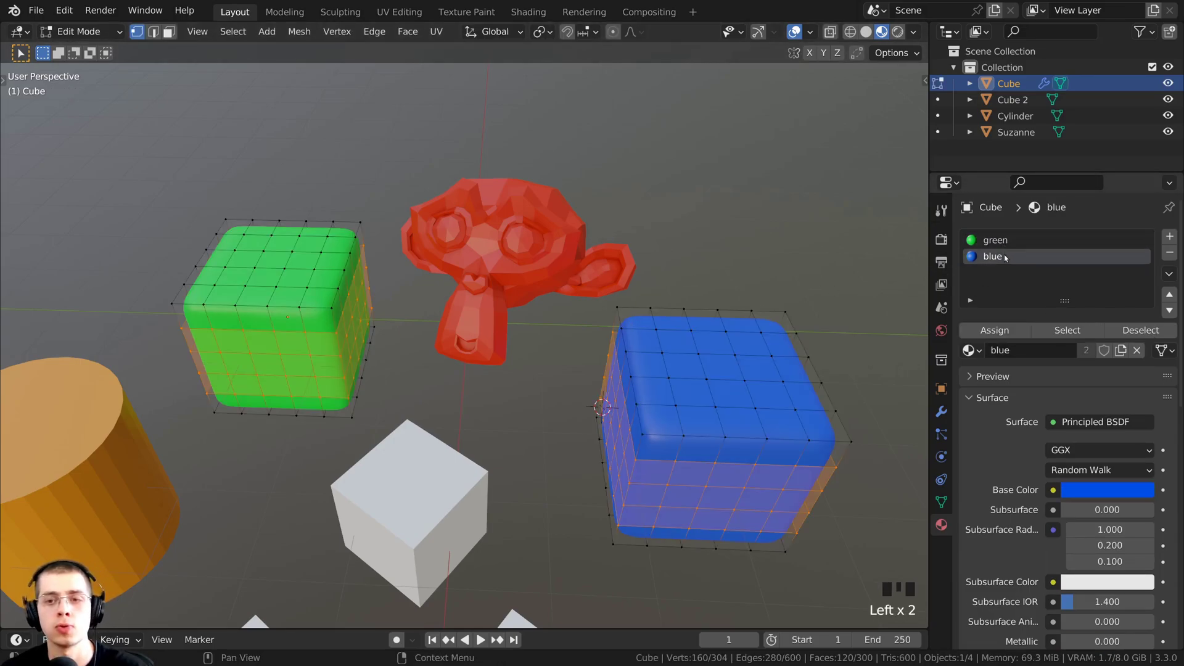
{"action": "key", "text": "Tab"}
{"action": "middle_click_drag", "start_coordinate": [531, 345], "coordinate": [571, 351]}
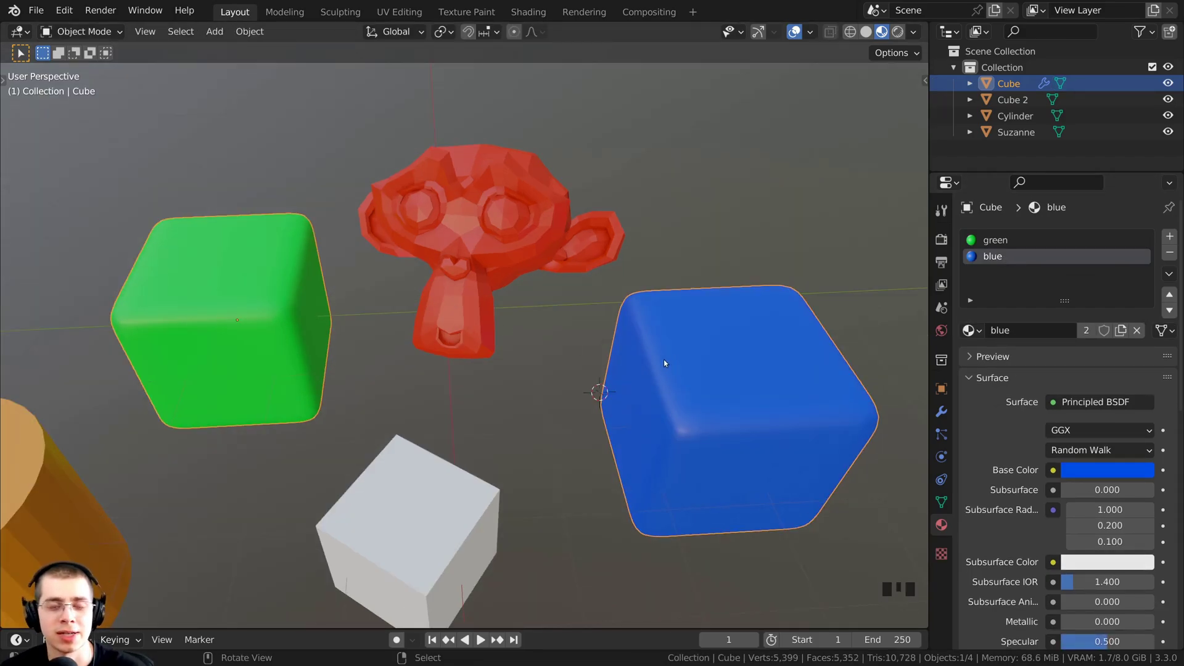
{"action": "middle_click_drag", "start_coordinate": [631, 363], "coordinate": [642, 366], "text": "shift"}
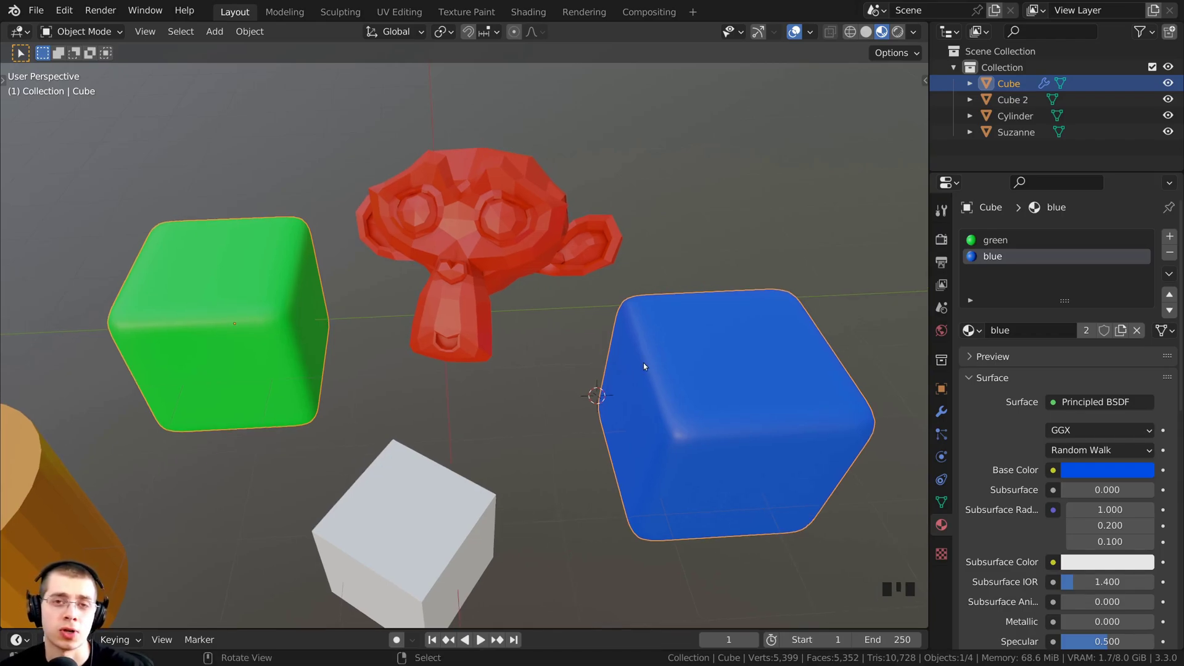
{"action": "scroll", "coordinate": [642, 362], "scroll_direction": "down", "scroll_amount": 2}
{"action": "middle_click_drag", "start_coordinate": [650, 360], "coordinate": [704, 409]}
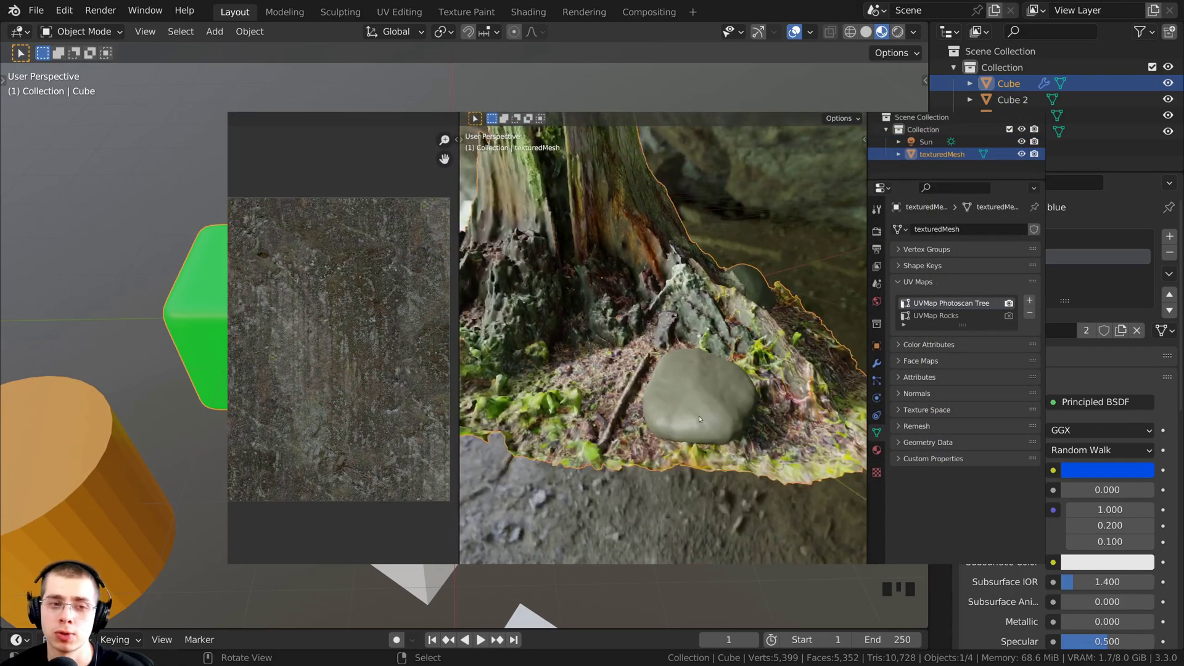
{"action": "middle_click_drag", "start_coordinate": [650, 322], "coordinate": [647, 423], "text": "shift"}
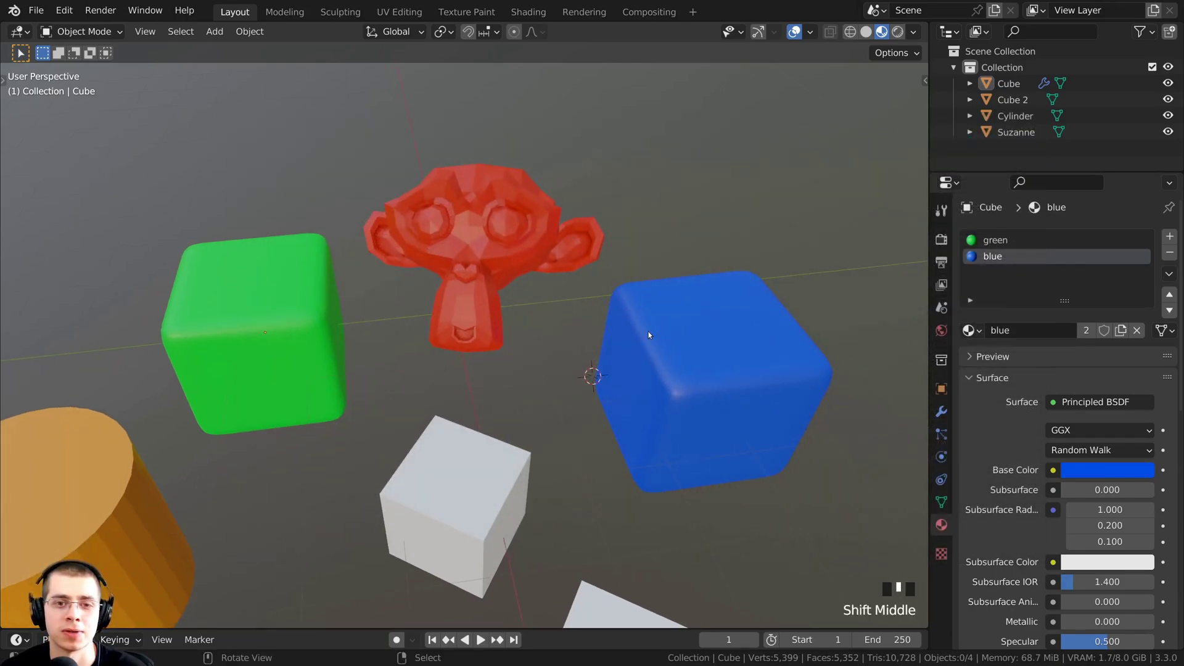
{"action": "middle_click_drag", "start_coordinate": [648, 332], "coordinate": [472, 242], "text": "shift"}
{"action": "middle_click_drag", "start_coordinate": [336, 387], "coordinate": [361, 351], "text": "shift"}
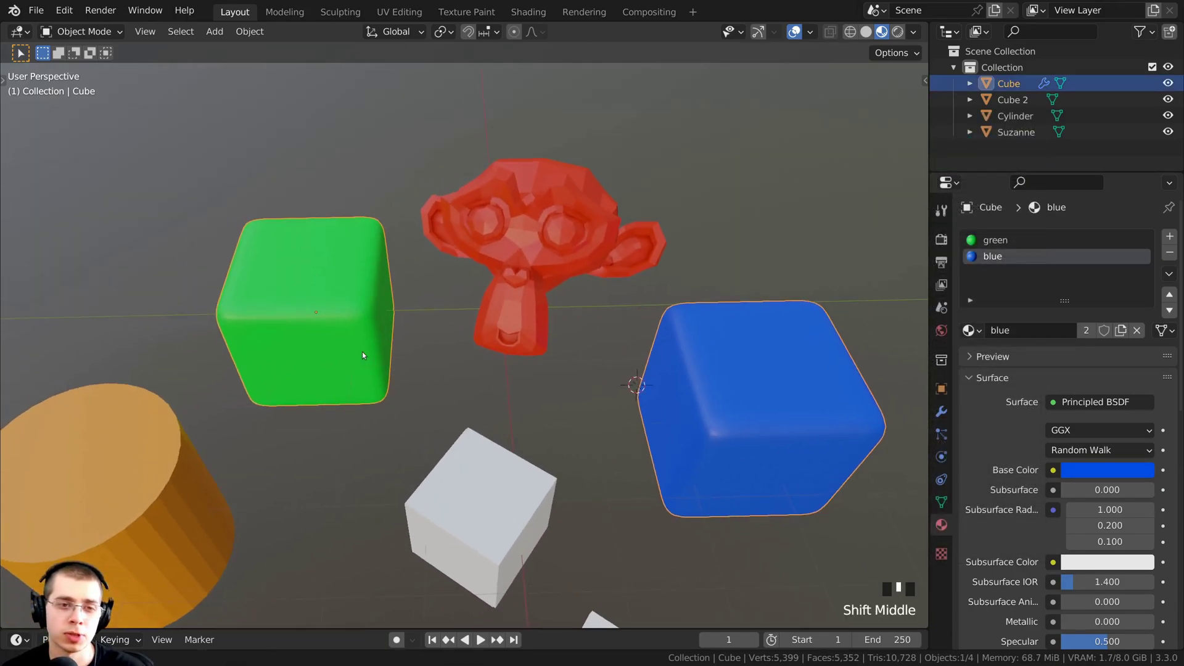
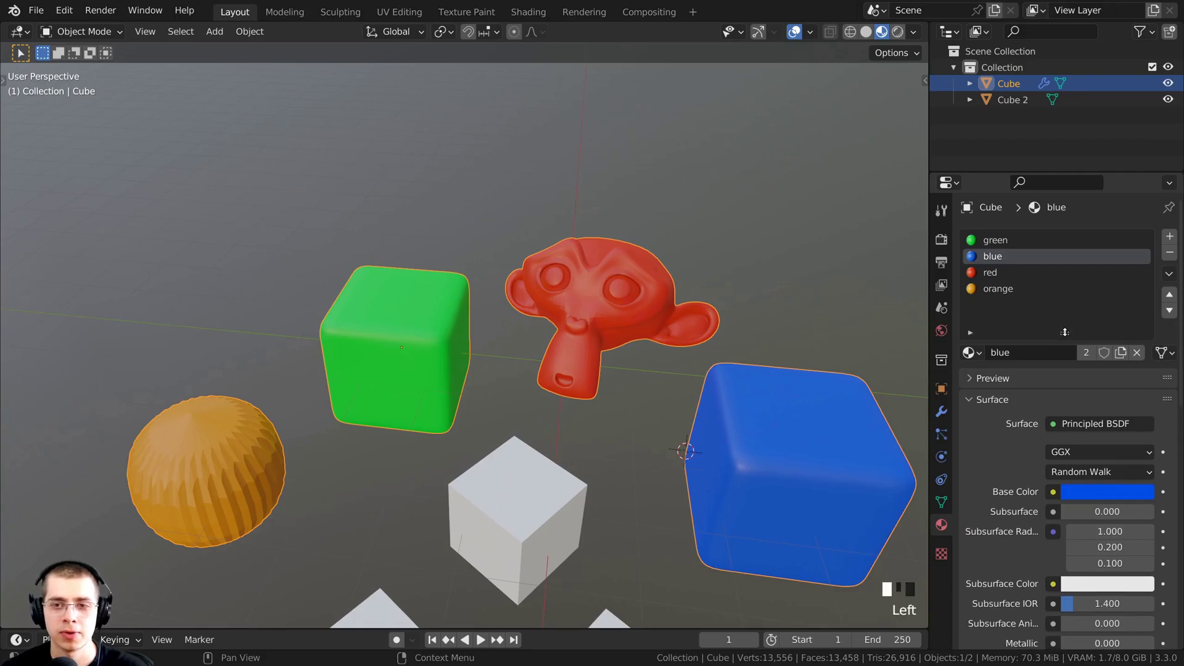
- Go through the orange, red, blue and green material slots of the joined multi-coloured object
{"action": "left_click", "coordinate": [998, 289]}
{"action": "left_click", "coordinate": [989, 272]}
{"action": "left_click", "coordinate": [992, 256]}
{"action": "left_click", "coordinate": [993, 240]}
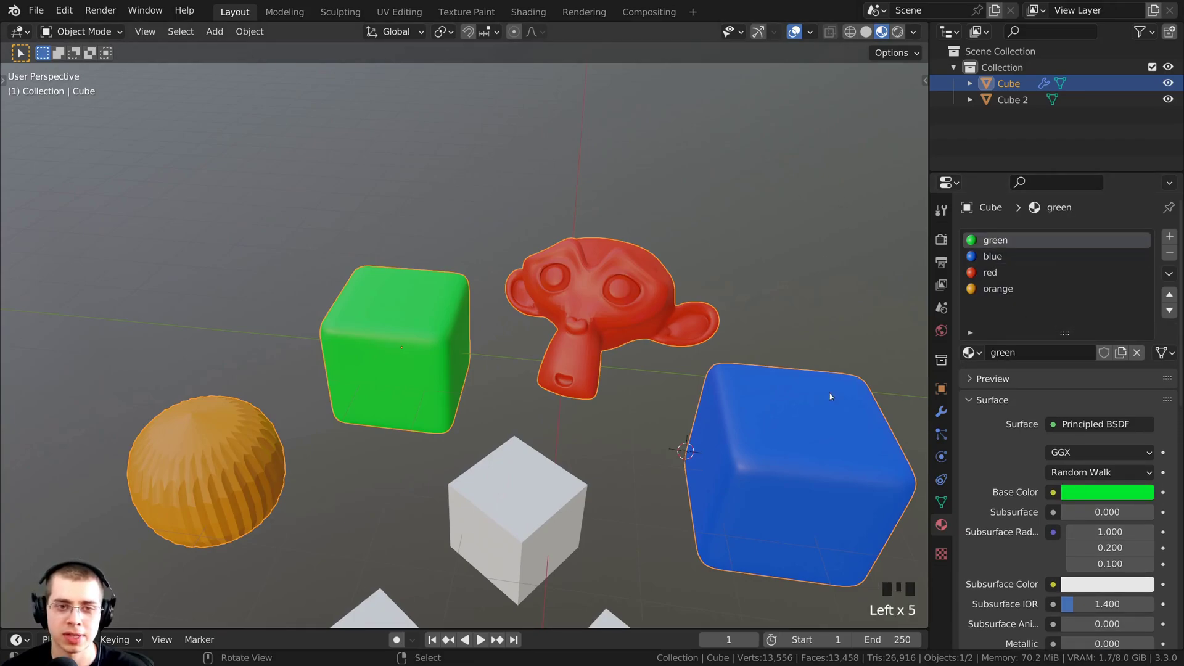
- Join the white cubes, which have no material, into the multi-coloured object with the multi-coloured object active
{"action": "middle_click_drag", "start_coordinate": [827, 391], "coordinate": [587, 330]}
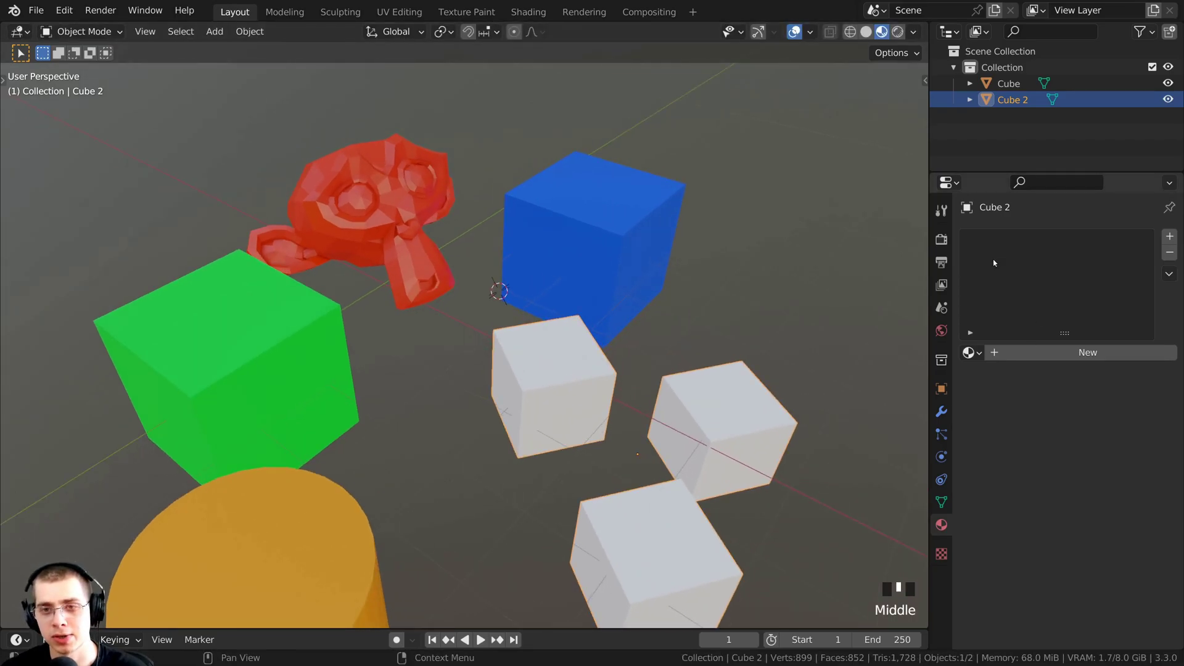
{"action": "key", "text": "g"}
{"action": "right_click", "coordinate": [543, 420]}
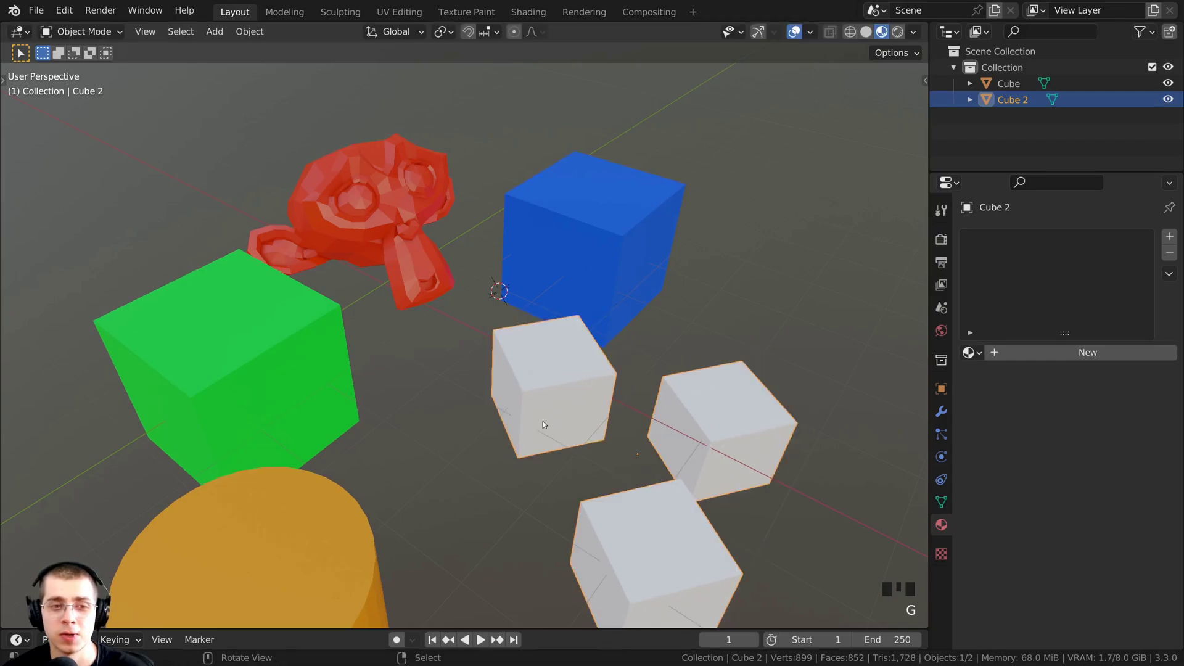
{"action": "left_click", "coordinate": [382, 203], "text": "shift"}
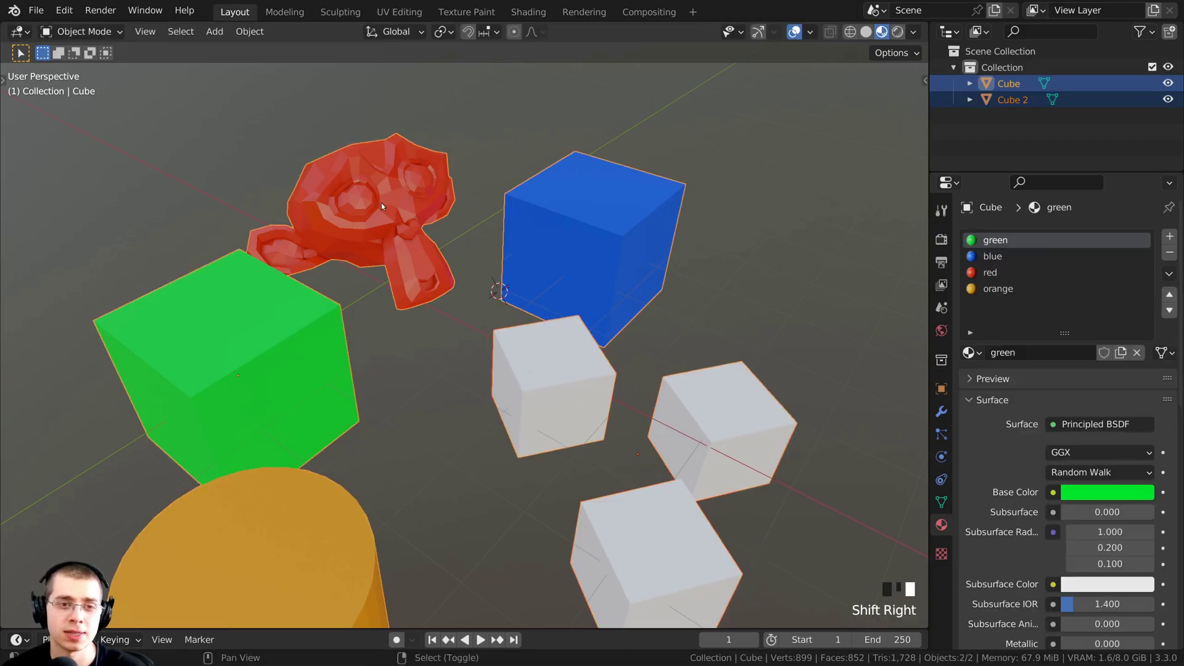
{"action": "middle_click_drag", "start_coordinate": [358, 266], "coordinate": [357, 277]}
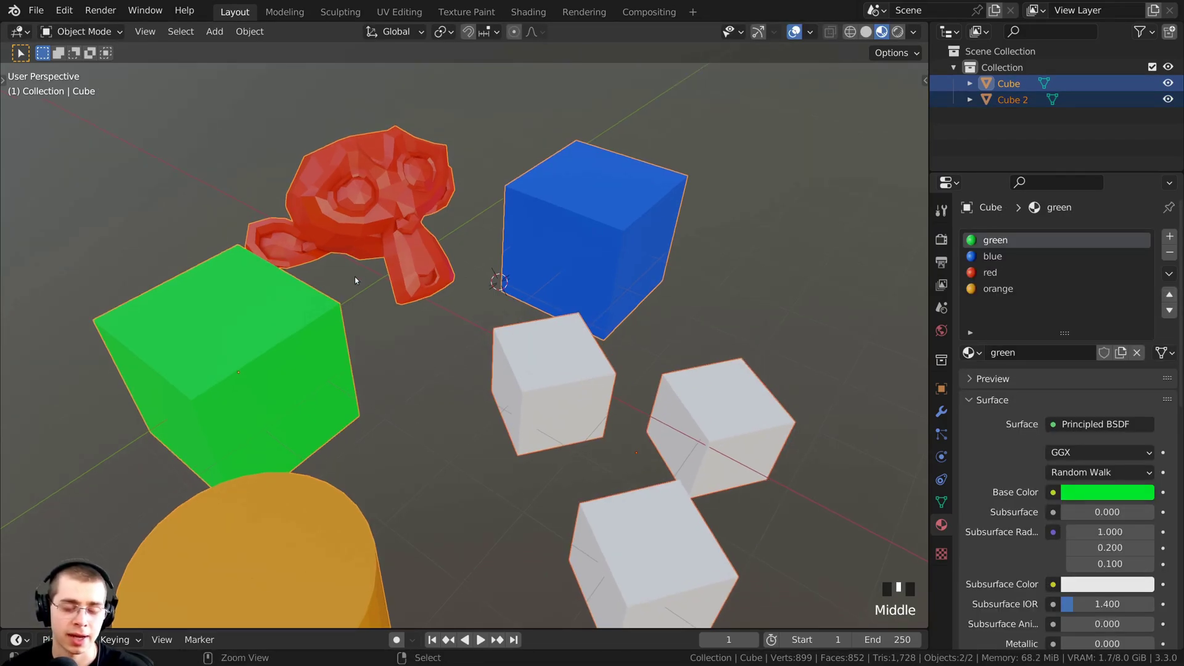
{"action": "key", "text": "ctrl+j"}
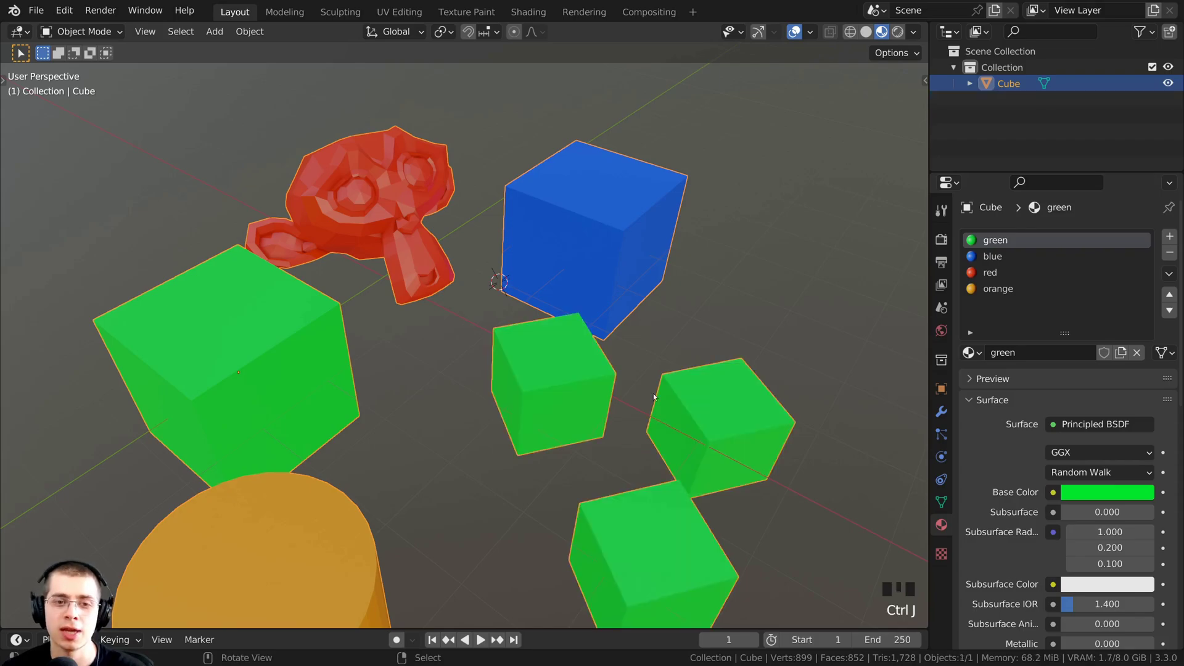
- Examine the colour of the newly joined small cubes and compare it with the first material slot, green
{"action": "middle_click_drag", "start_coordinate": [460, 326], "coordinate": [466, 342]}
{"action": "scroll", "coordinate": [459, 276], "scroll_direction": "up", "scroll_amount": 4}
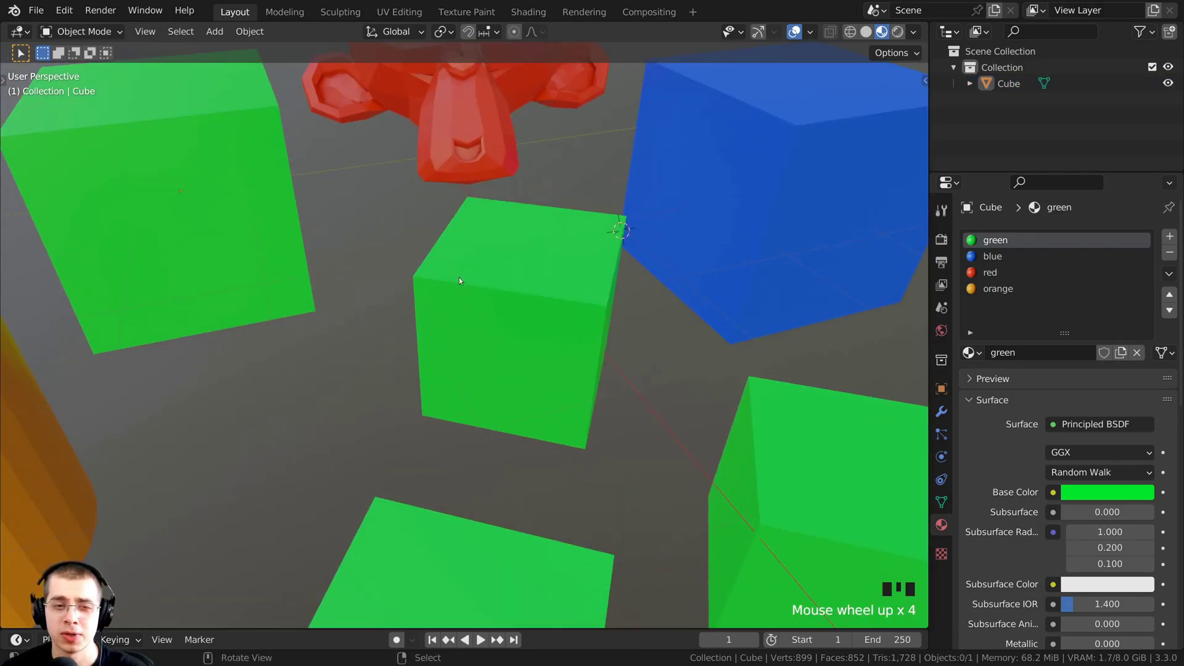
{"action": "scroll", "coordinate": [513, 281], "scroll_direction": "down", "scroll_amount": 3}
{"action": "middle_click_drag", "start_coordinate": [513, 281], "coordinate": [449, 265], "text": "shift"}
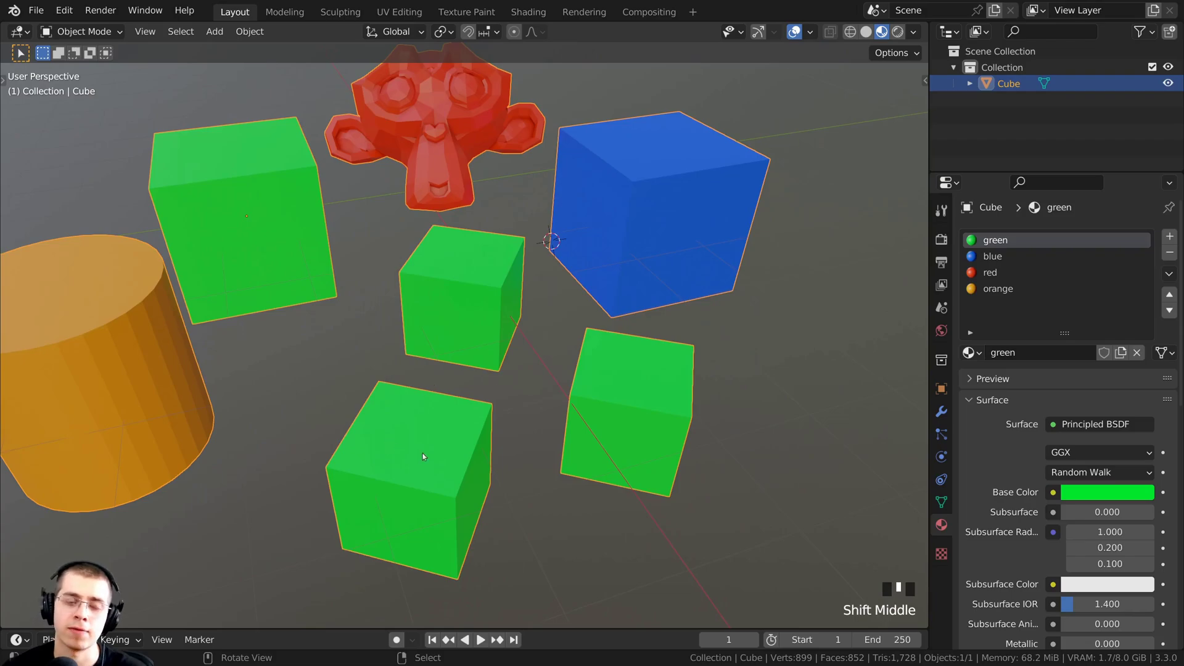
{"action": "left_click", "coordinate": [1023, 247]}
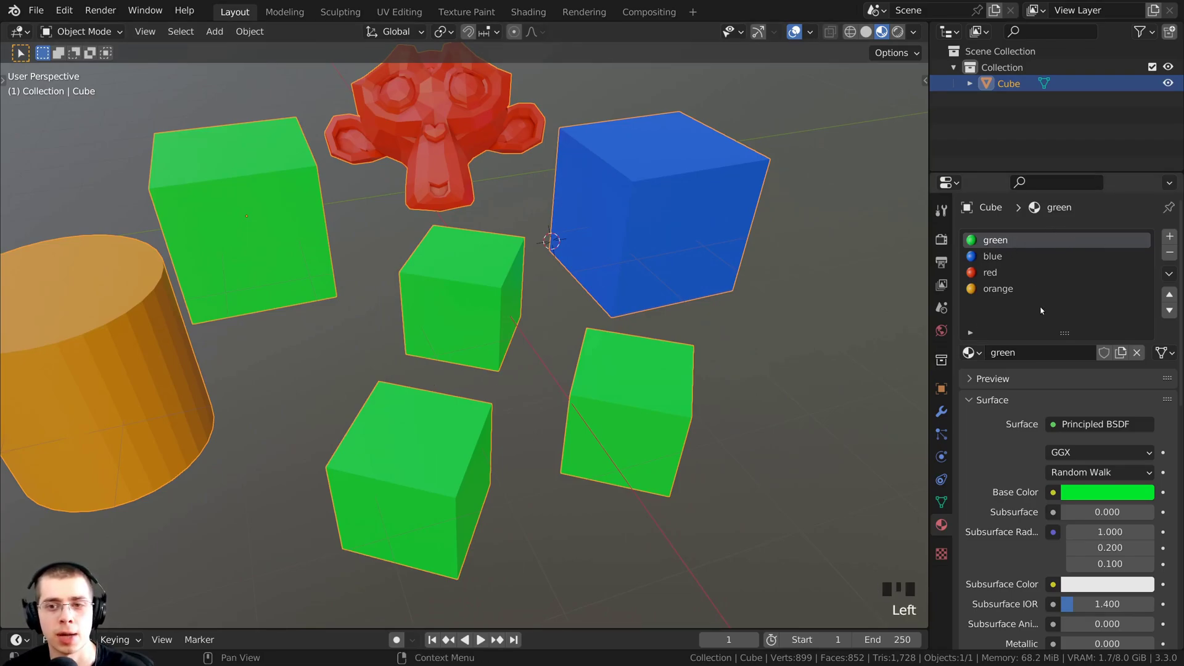
- Undo the join of the white cubes with the multi-coloured object
{"action": "middle_click_drag", "start_coordinate": [524, 277], "coordinate": [548, 288]}
{"action": "key", "text": "ctrl+z"}
{"action": "key", "text": "ctrl+z"}
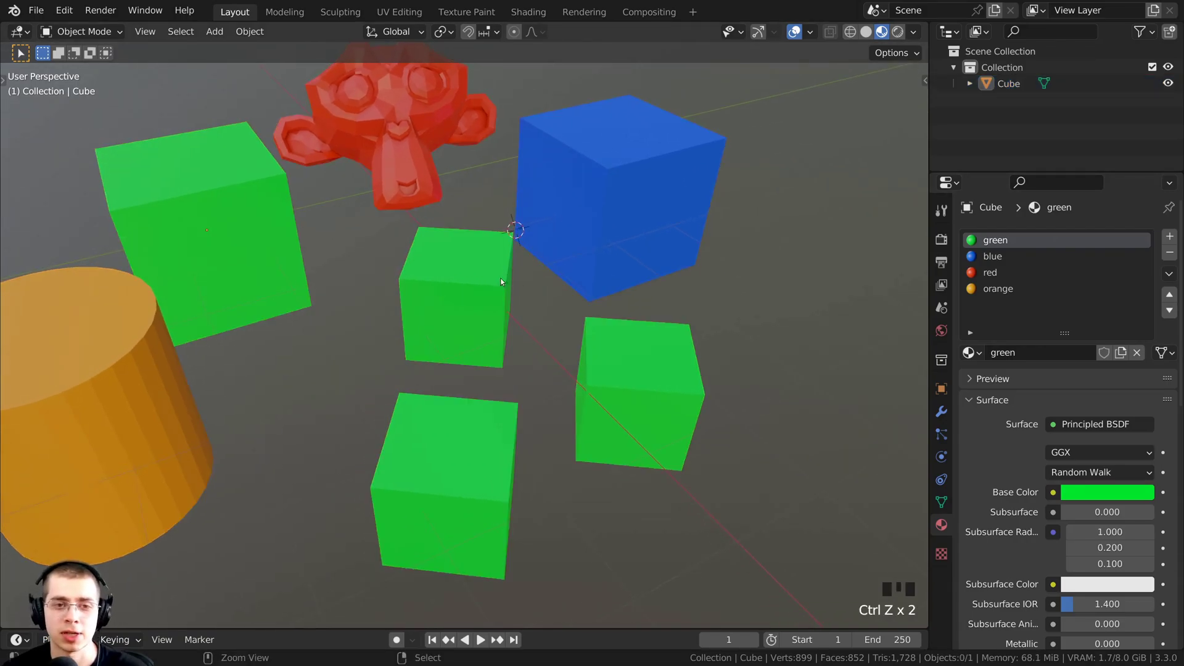
{"action": "key", "text": "ctrl+z"}
{"action": "key", "text": "ctrl+z"}
{"action": "middle_click_drag", "start_coordinate": [456, 245], "coordinate": [528, 331], "text": "shift"}
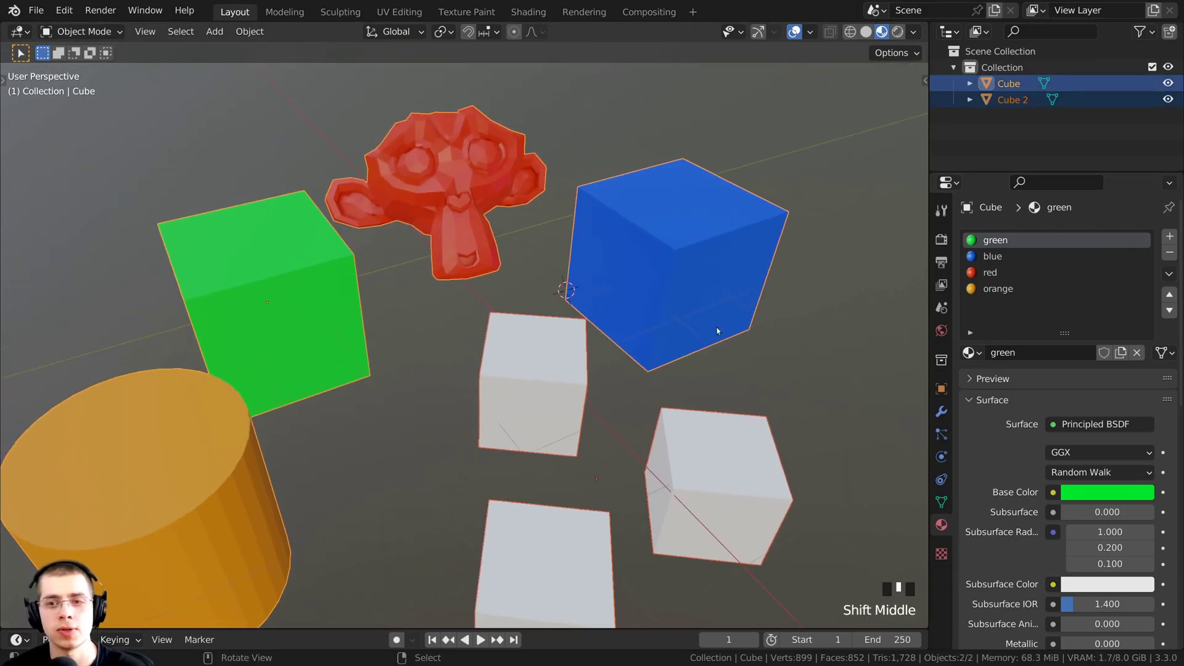
- Move the orange material slot to the top of the multi-coloured object's material list
{"action": "left_click", "coordinate": [991, 289]}
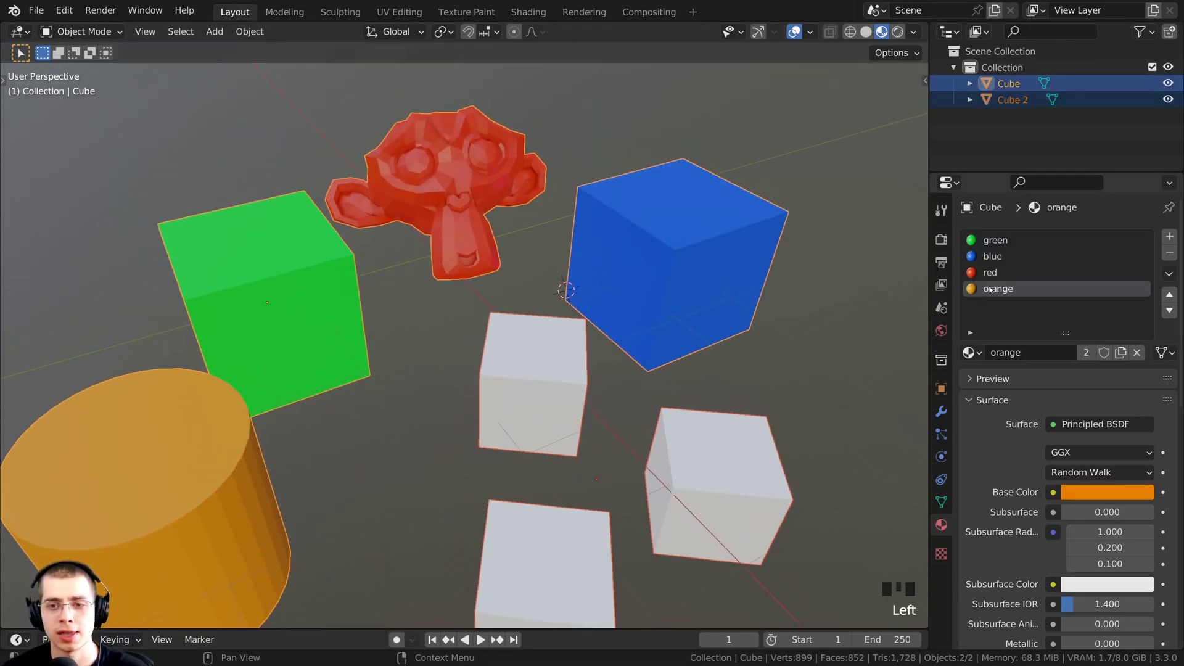
{"action": "left_click", "coordinate": [1170, 295]}
{"action": "left_click", "coordinate": [1169, 295]}
{"action": "left_click", "coordinate": [1169, 295]}
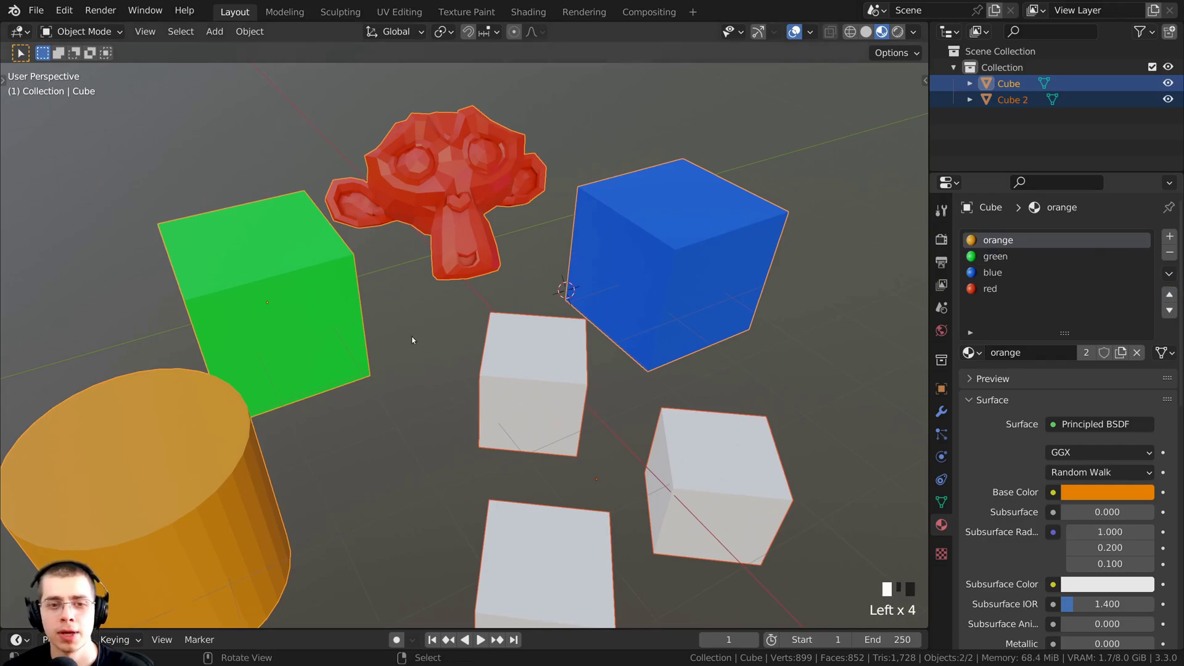
- Join the white cubes into the multi-coloured object with orange as its first material slot
{"action": "right_click", "coordinate": [537, 354]}
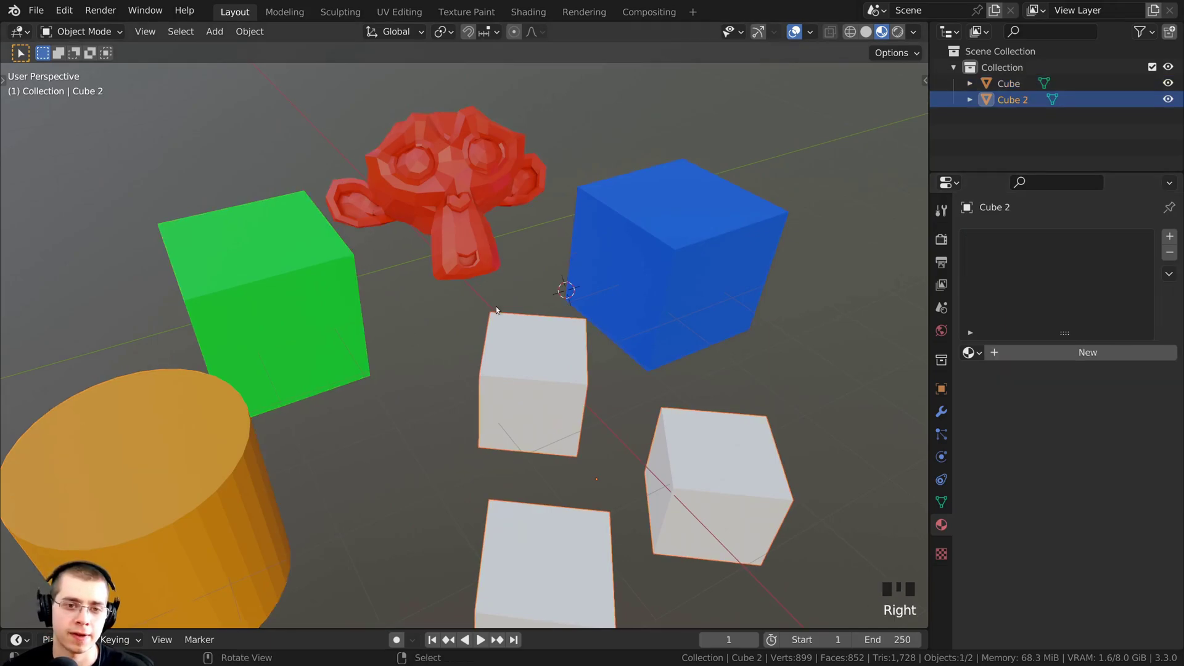
{"action": "right_click", "coordinate": [445, 209], "text": "shift"}
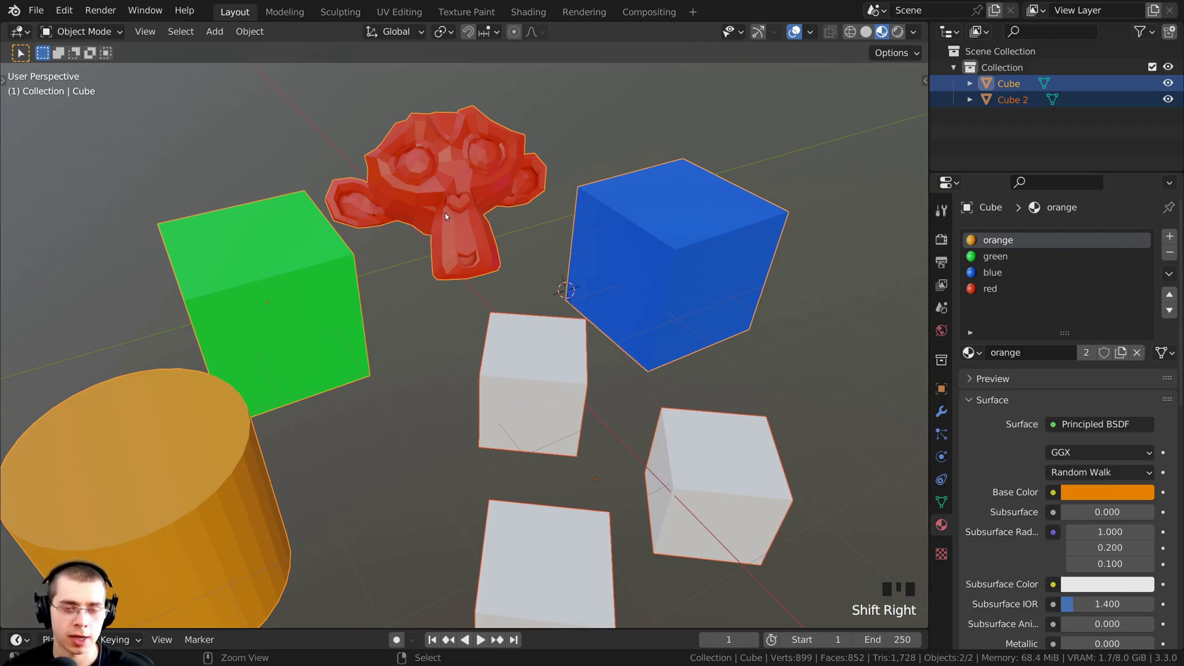
{"action": "key", "text": "ctrl+j"}
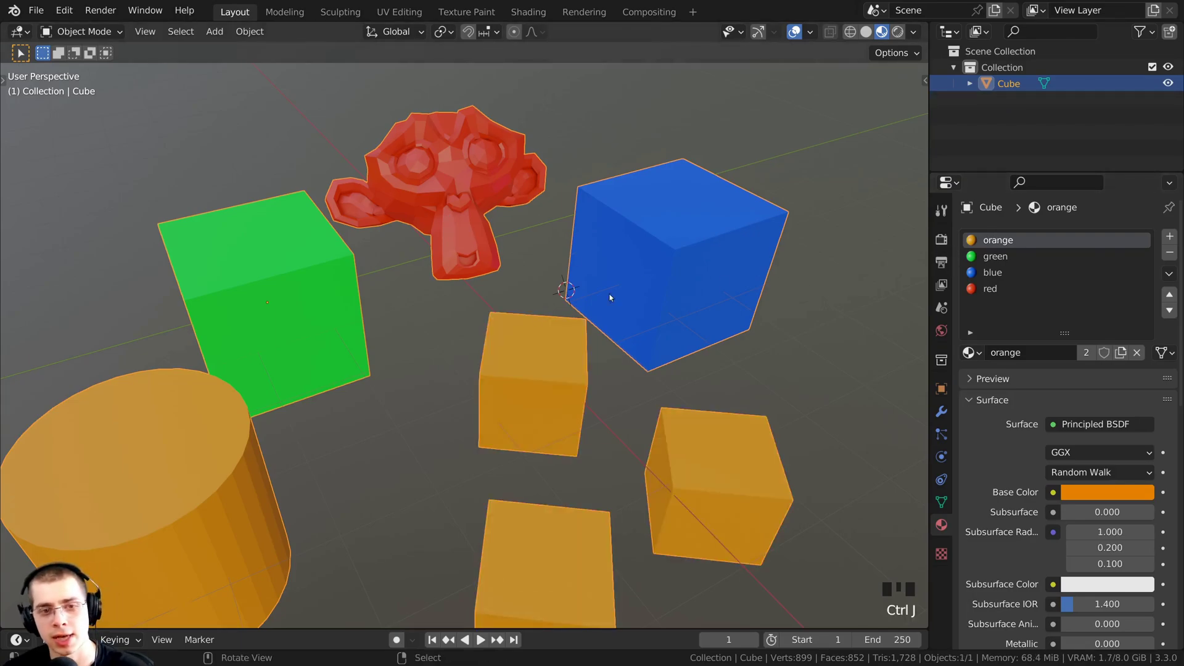
{"action": "middle_click_drag", "start_coordinate": [615, 233], "coordinate": [535, 327]}
{"action": "right_click", "coordinate": [502, 231]}
{"action": "right_click", "coordinate": [653, 247]}
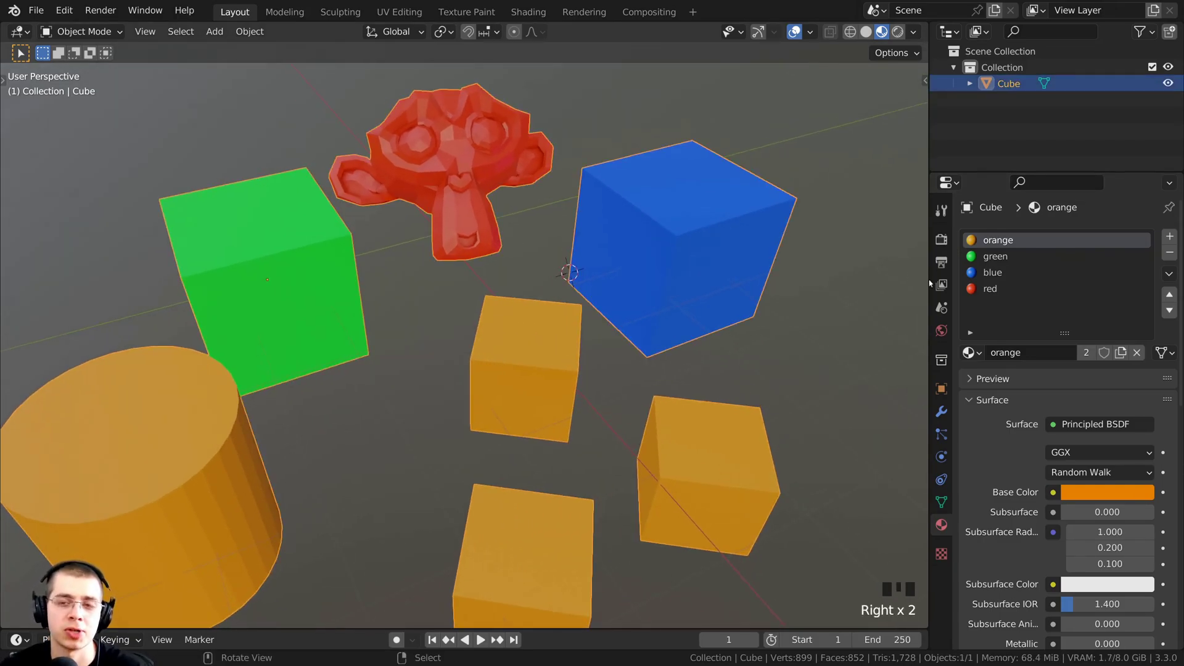
- Join the two white cubes that have no material into one object, and join that object into the multi-coloured one
{"action": "middle_click_drag", "start_coordinate": [496, 250], "coordinate": [491, 264], "text": "shift"}
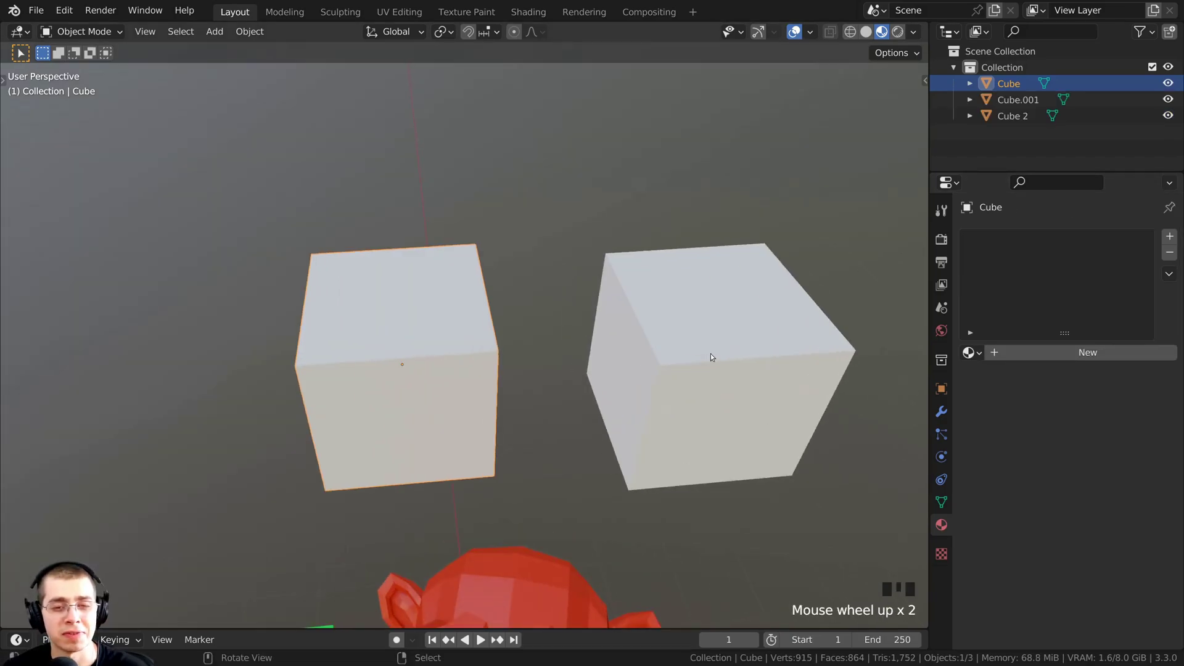
{"action": "right_click", "coordinate": [619, 356]}
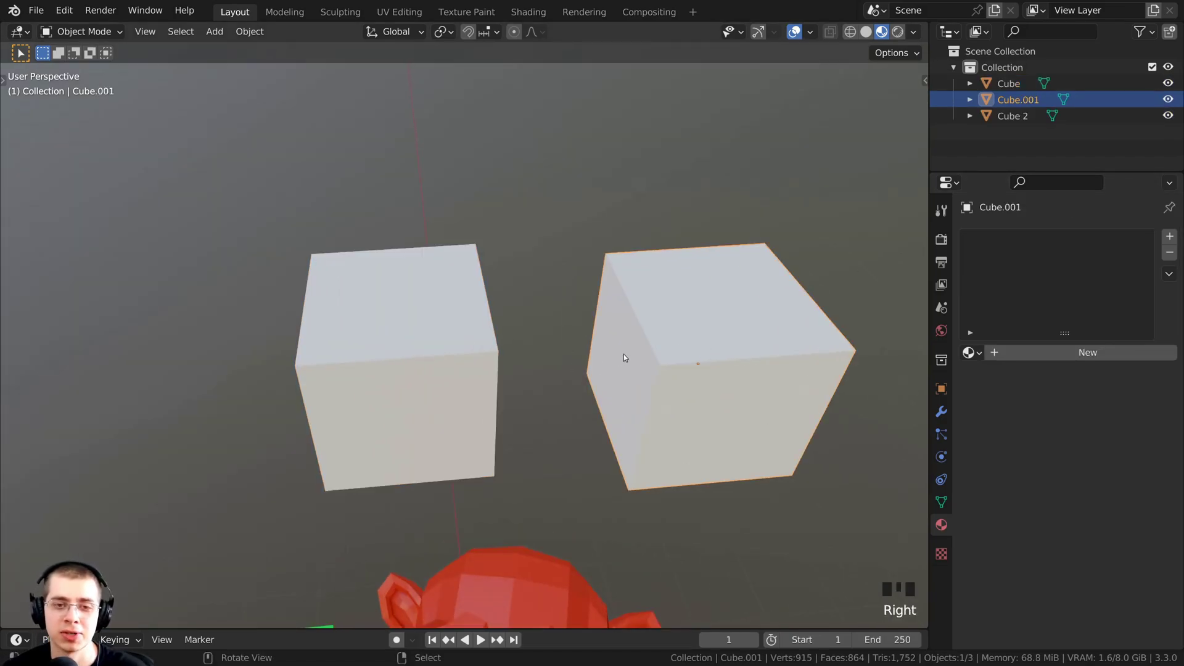
{"action": "right_click", "coordinate": [408, 342], "text": "shift"}
{"action": "middle_click_drag", "start_coordinate": [574, 354], "coordinate": [578, 358]}
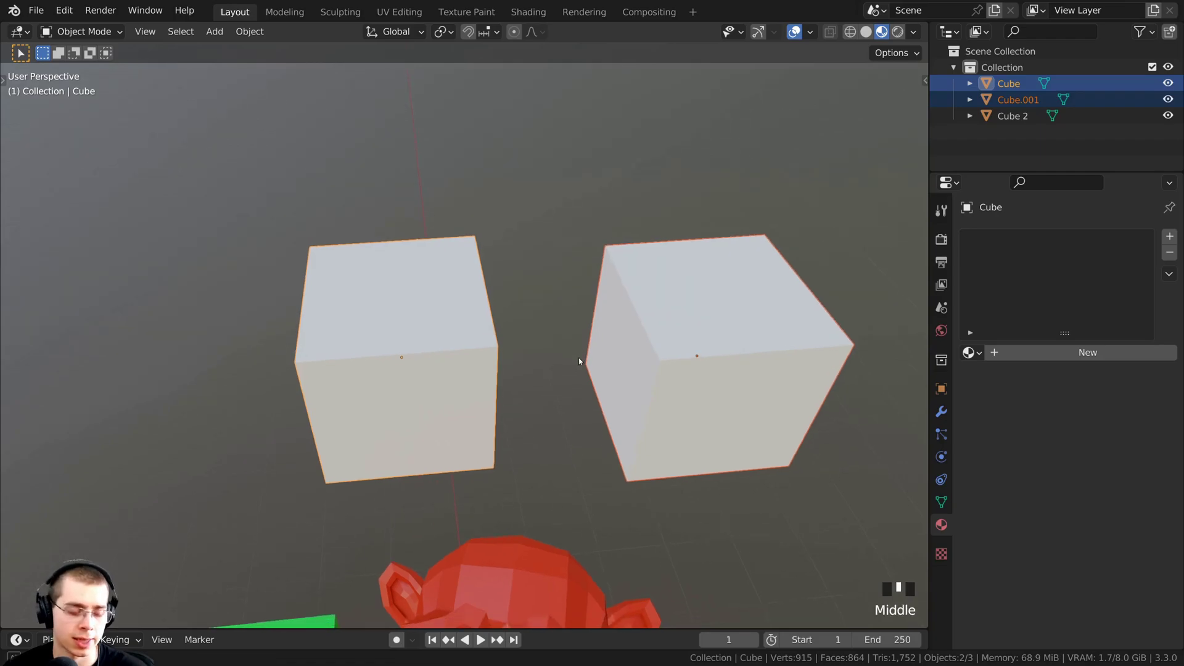
{"action": "key", "text": "ctrl+j"}
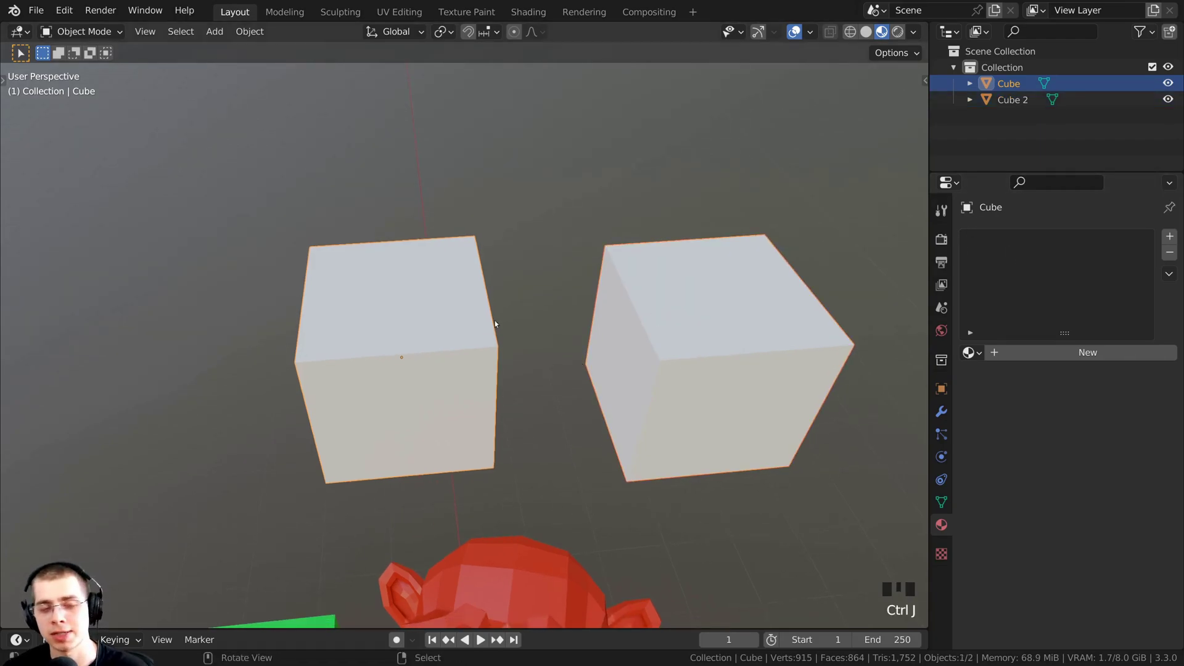
{"action": "middle_click_drag", "start_coordinate": [629, 307], "coordinate": [592, 345]}
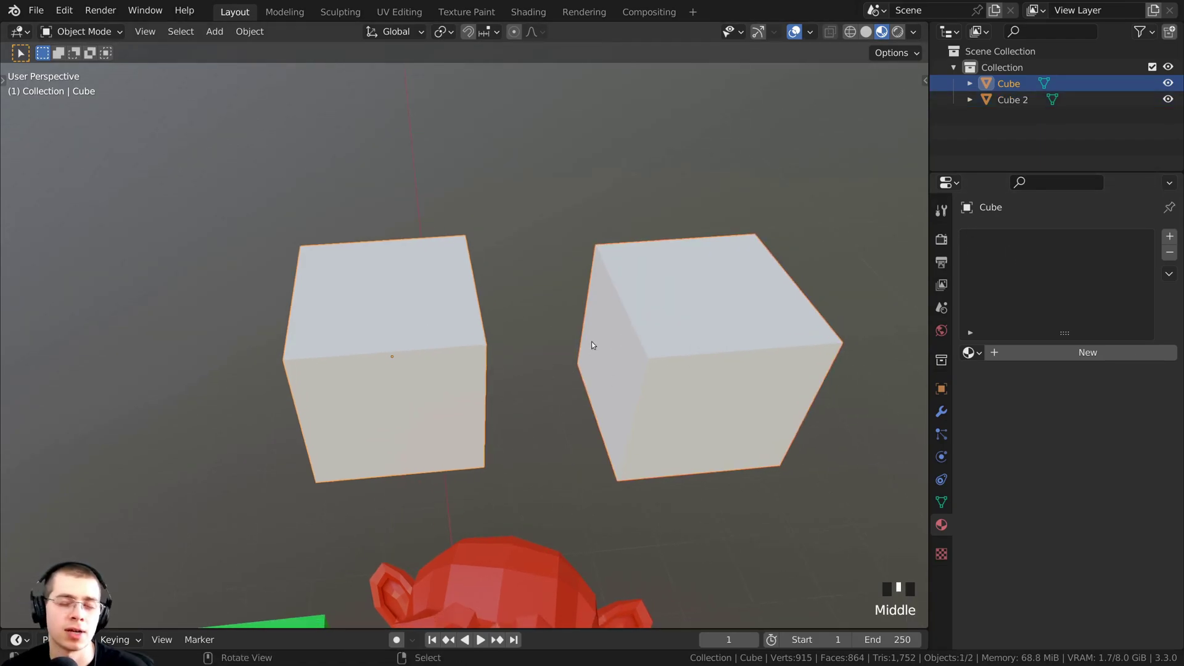
{"action": "scroll", "coordinate": [609, 348], "scroll_direction": "down", "scroll_amount": 1}
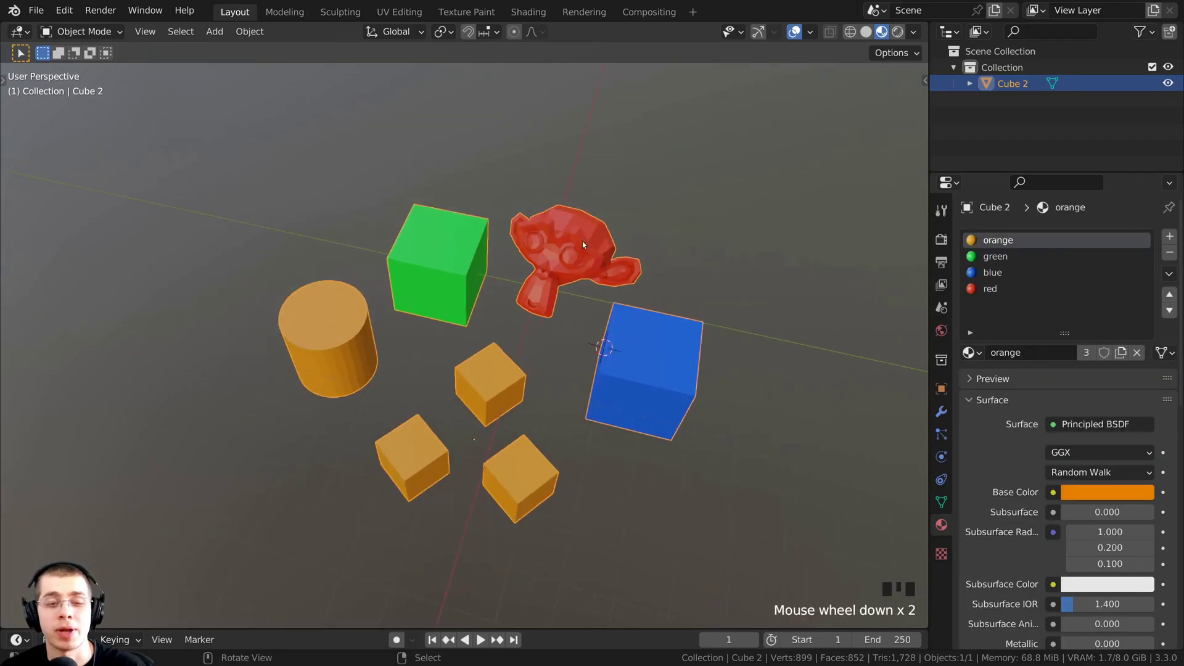
- Enter Edit Mode on the joined multi-coloured object and deselect all of its geometry
{"action": "scroll", "coordinate": [550, 232], "scroll_direction": "up", "scroll_amount": 2}
{"action": "middle_click_drag", "start_coordinate": [550, 231], "coordinate": [600, 272]}
{"action": "scroll", "coordinate": [599, 272], "scroll_direction": "up", "scroll_amount": 1}
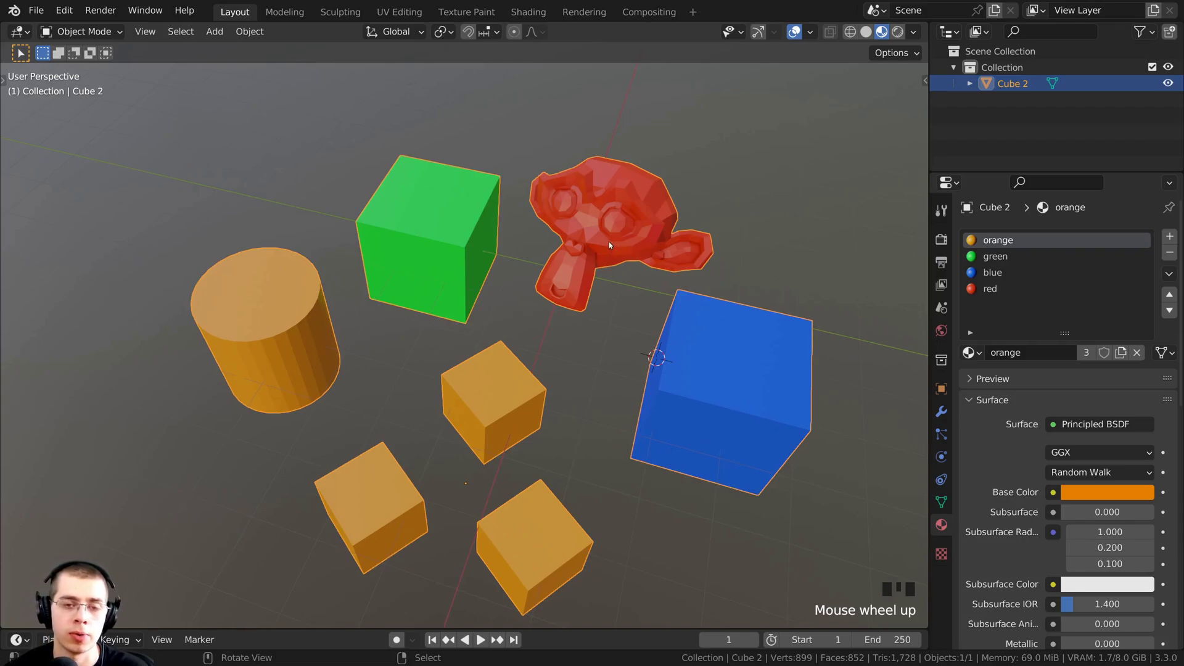
{"action": "middle_click_drag", "start_coordinate": [609, 241], "coordinate": [609, 238]}
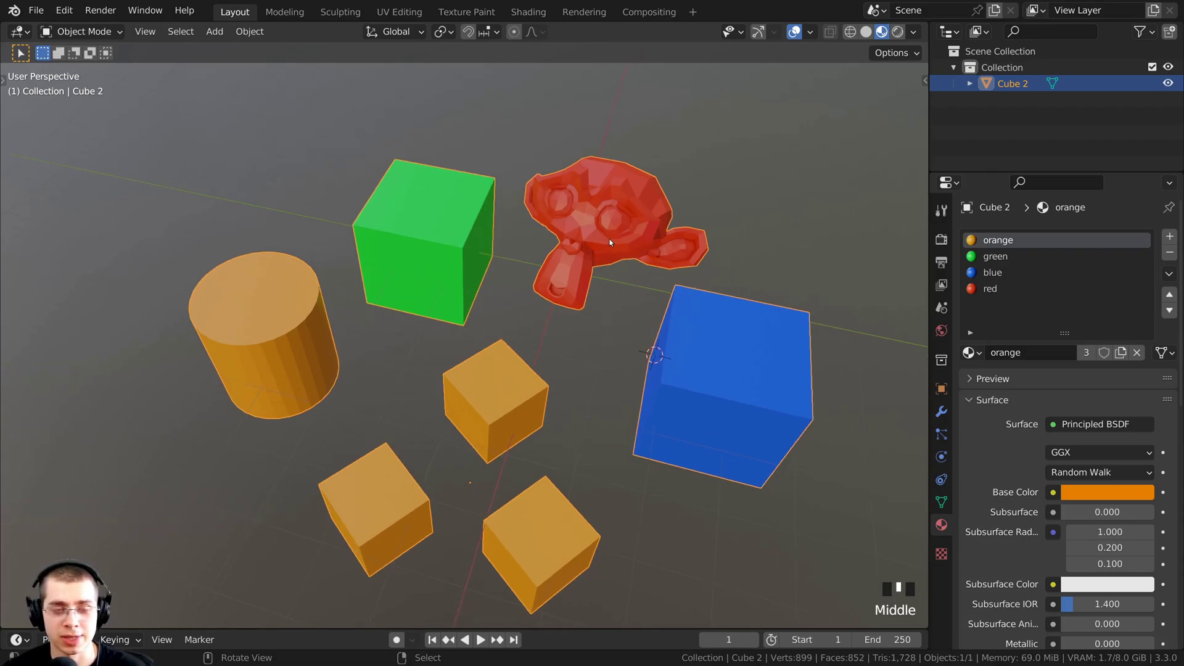
{"action": "key", "text": "Tab"}
{"action": "left_click", "coordinate": [98, 32]}
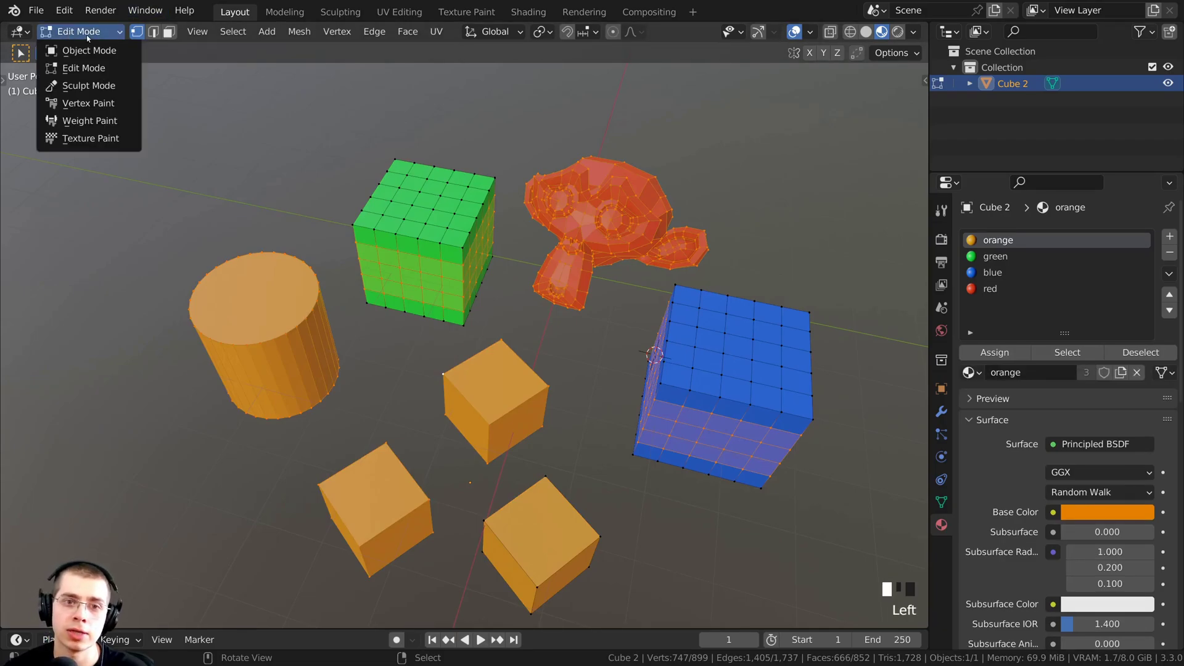
{"action": "middle_click_drag", "start_coordinate": [443, 290], "coordinate": [450, 293]}
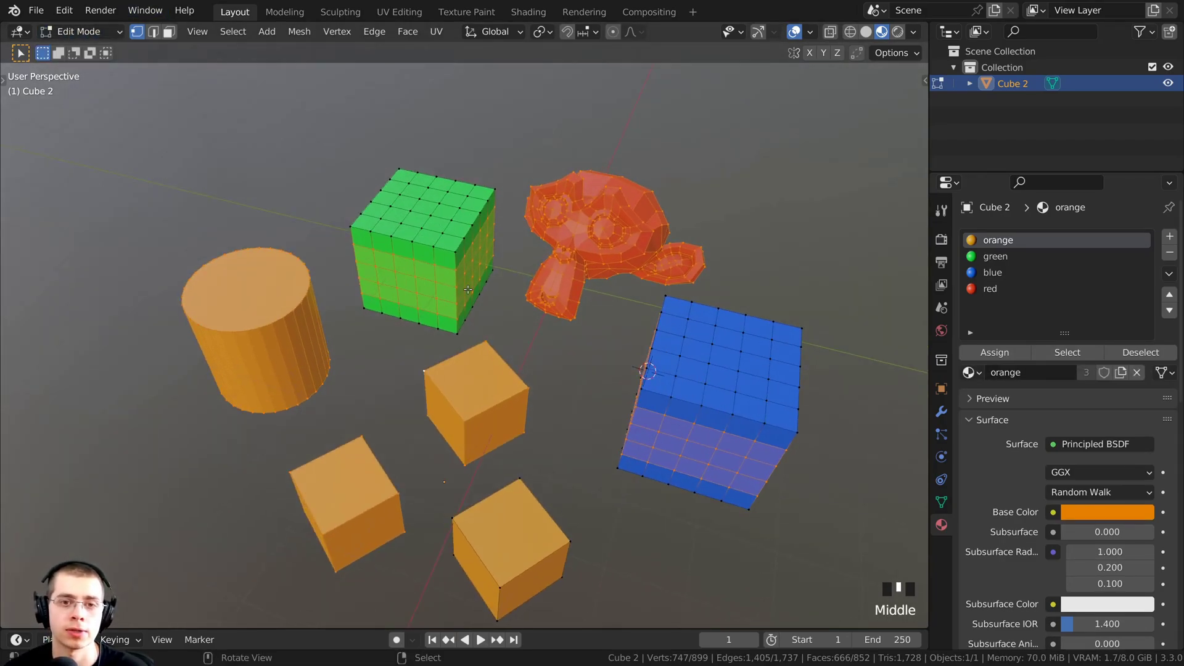
{"action": "key", "text": "alt+a"}
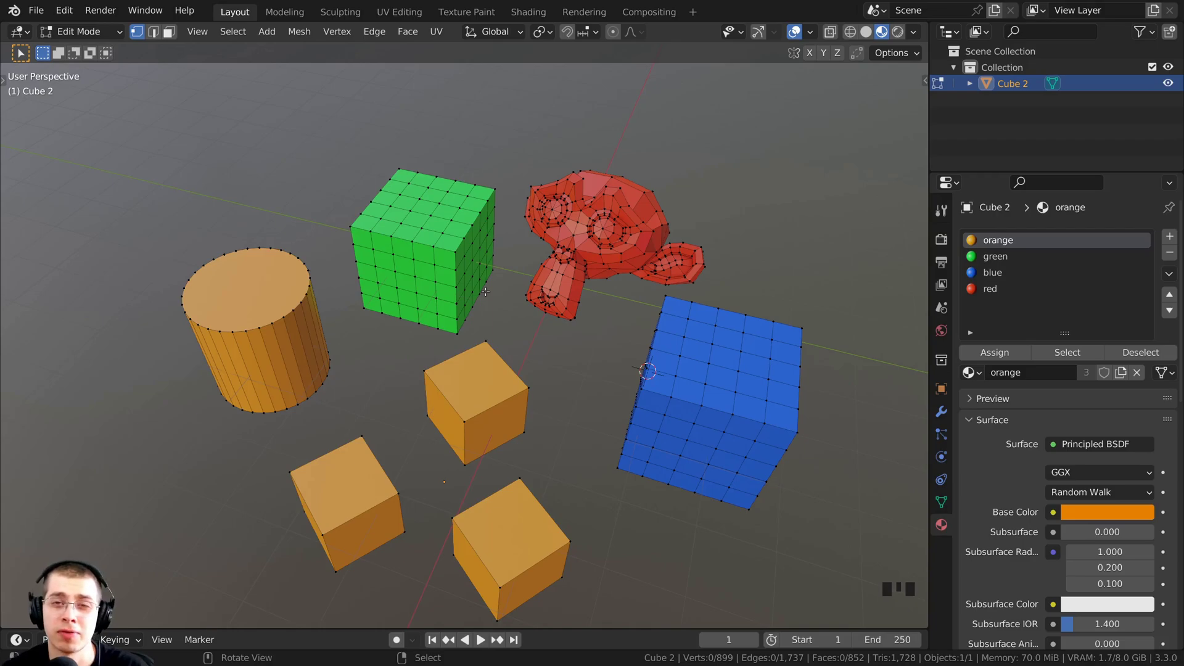
{"action": "middle_click_drag", "start_coordinate": [492, 288], "coordinate": [553, 271]}
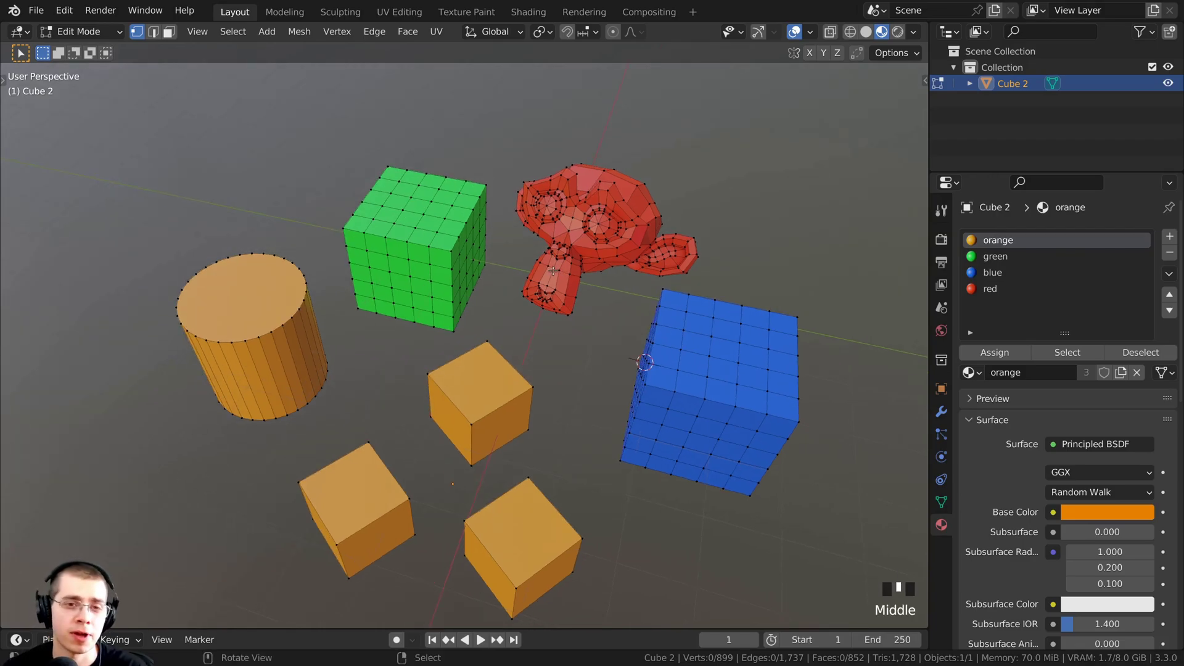
{"action": "key", "text": "p"}
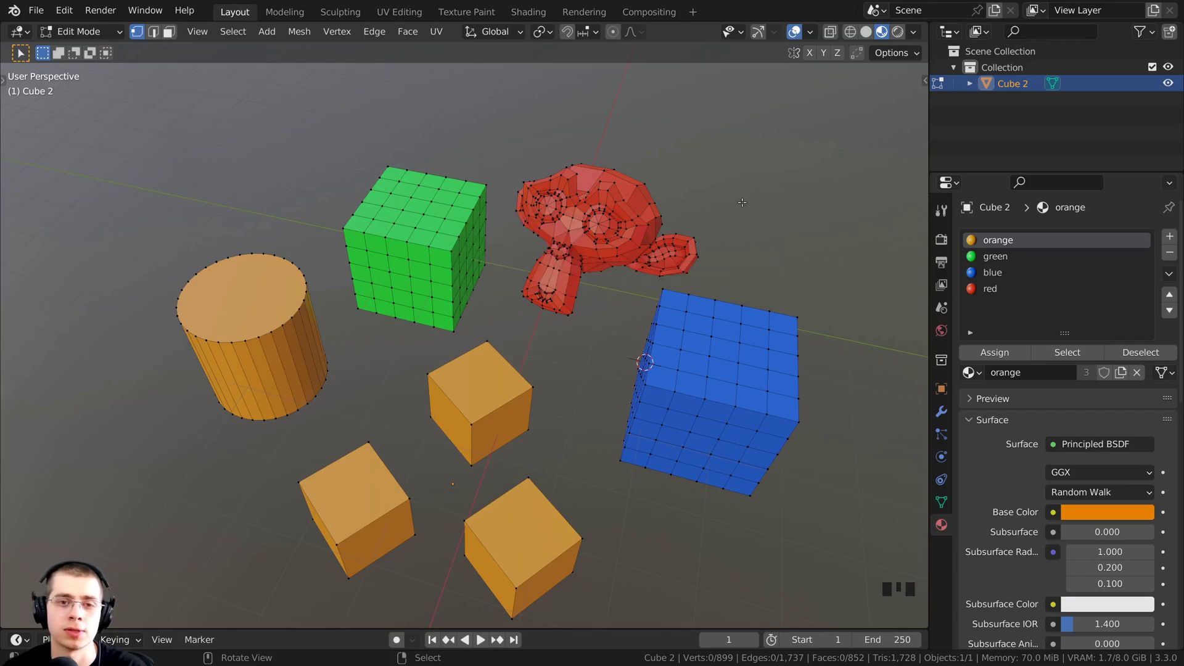
{"action": "key", "text": "p"}
{"action": "left_click", "coordinate": [591, 212]}
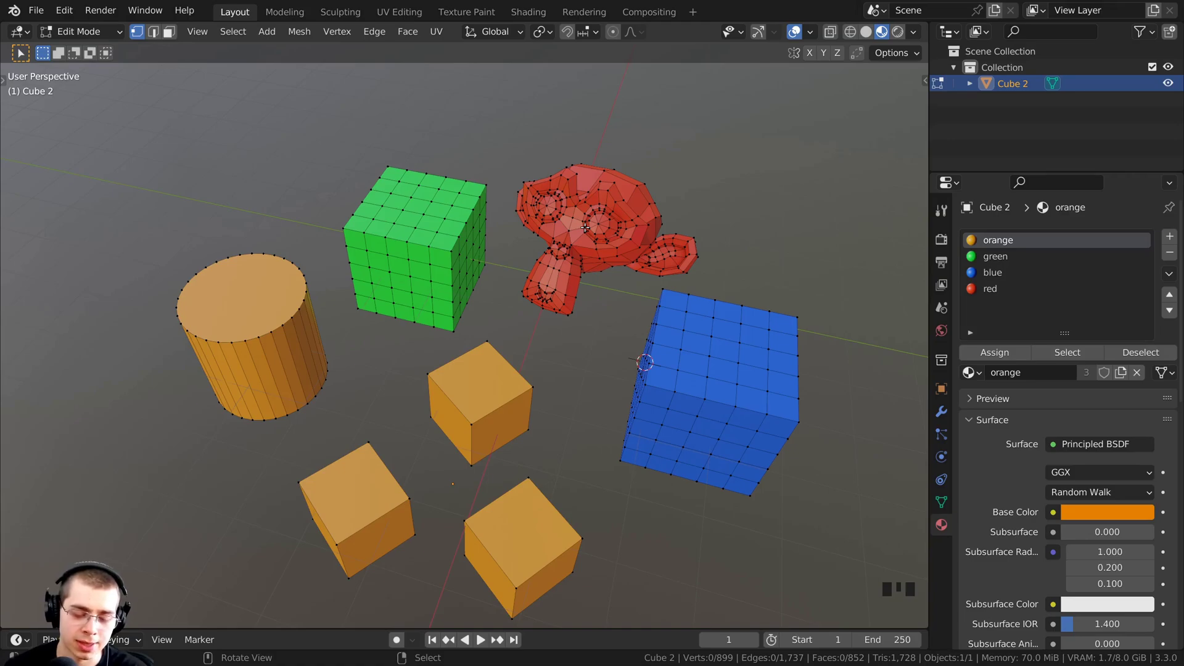
- Select all linked geometry of the red monkey head, including both eyes
{"action": "key", "text": "l"}
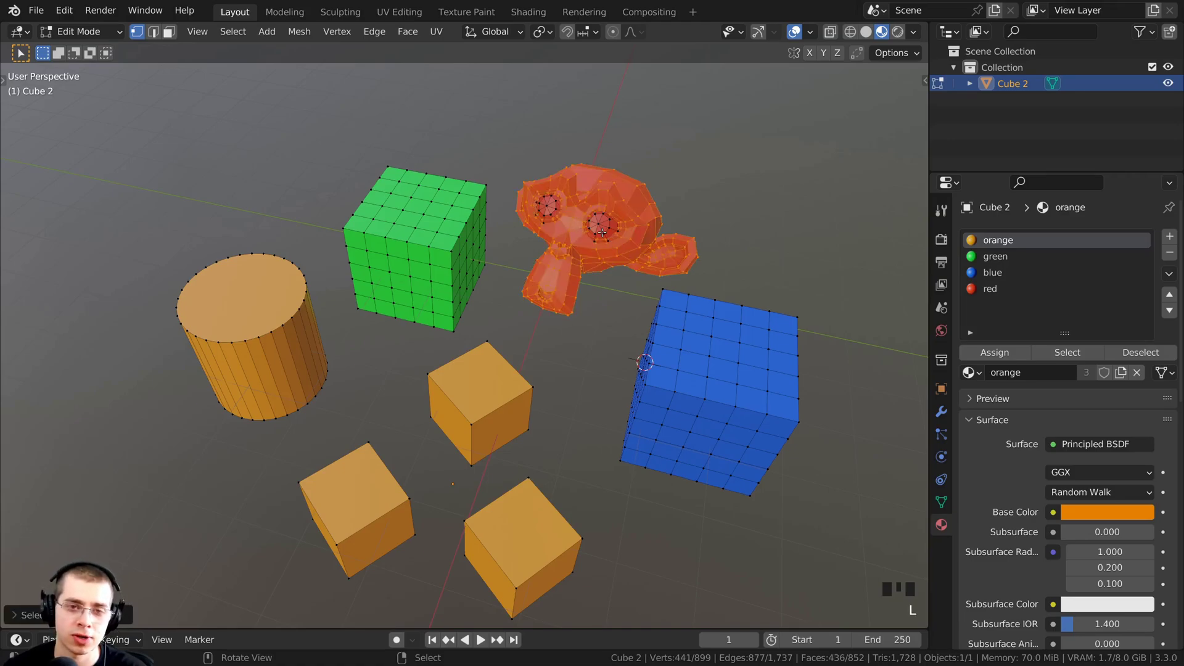
{"action": "key", "text": "l"}
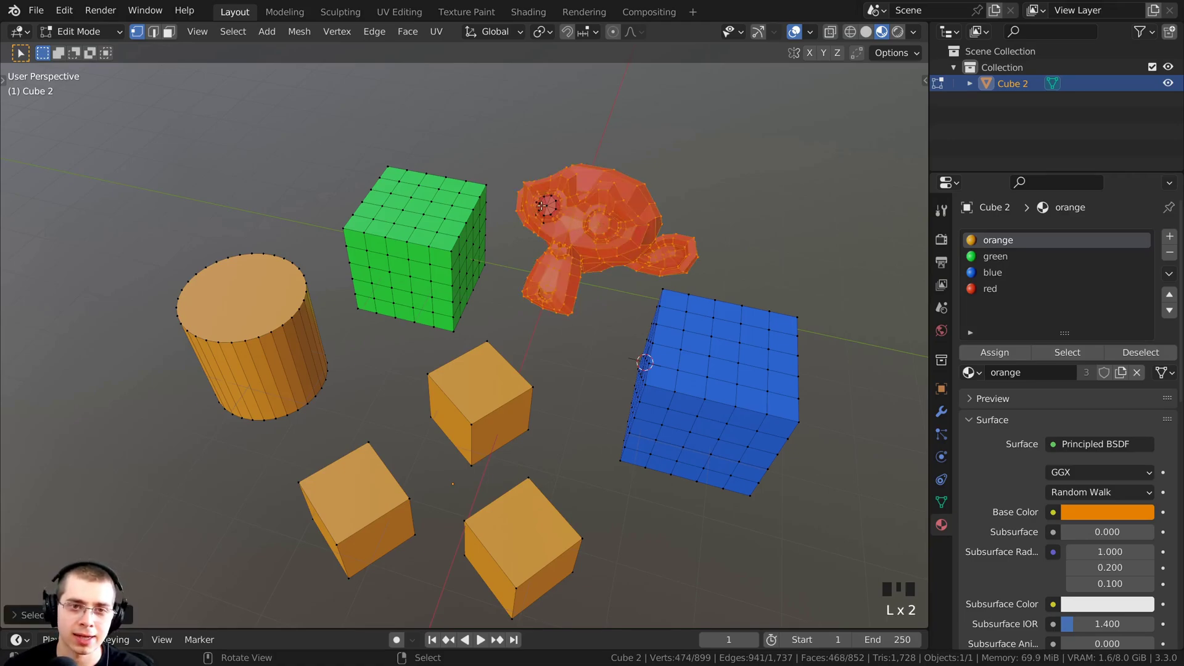
{"action": "key", "text": "l"}
- Switch to face selection and add the top face of the small orange cube nearest the green cube to the selection
{"action": "scroll", "coordinate": [575, 249], "scroll_direction": "down", "scroll_amount": 1}
{"action": "scroll", "coordinate": [467, 403], "scroll_direction": "up", "scroll_amount": 3}
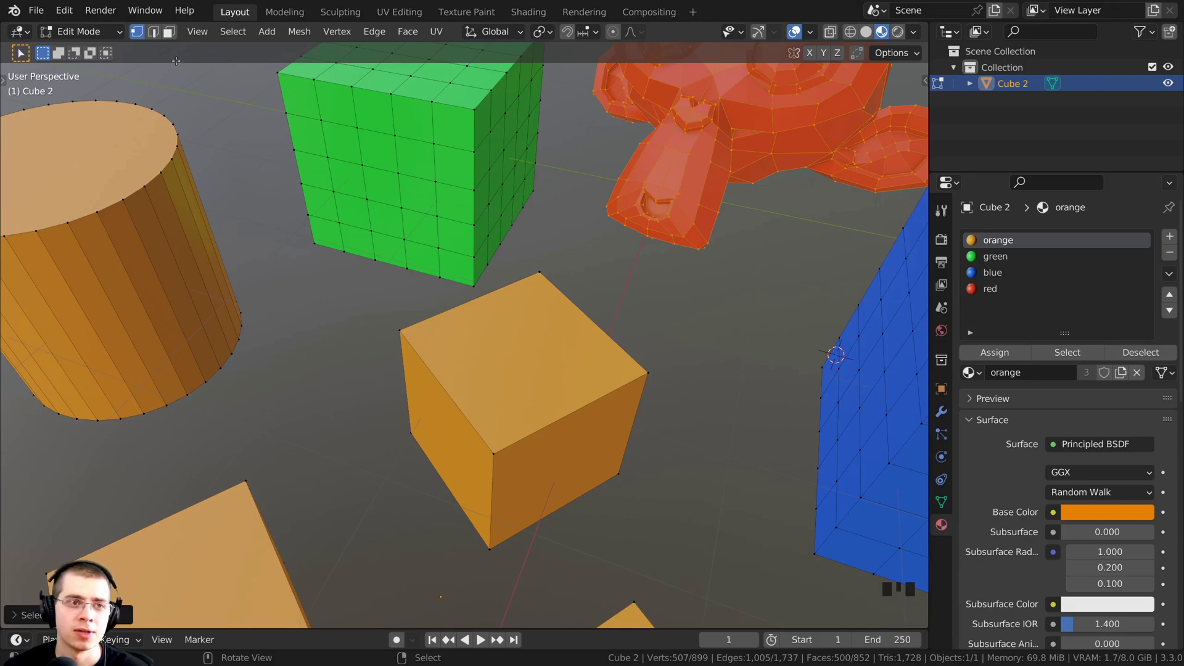
{"action": "left_click", "coordinate": [169, 33]}
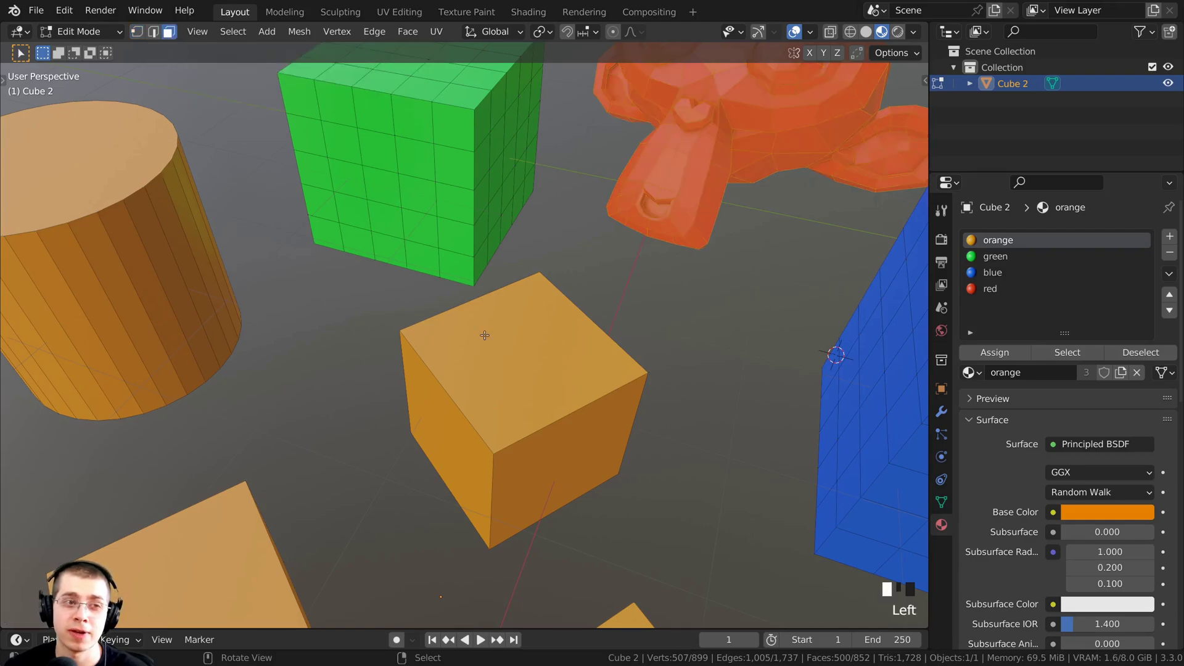
{"action": "right_click", "coordinate": [517, 340], "text": "shift"}
{"action": "middle_click_drag", "start_coordinate": [531, 364], "coordinate": [539, 370], "text": "shift"}
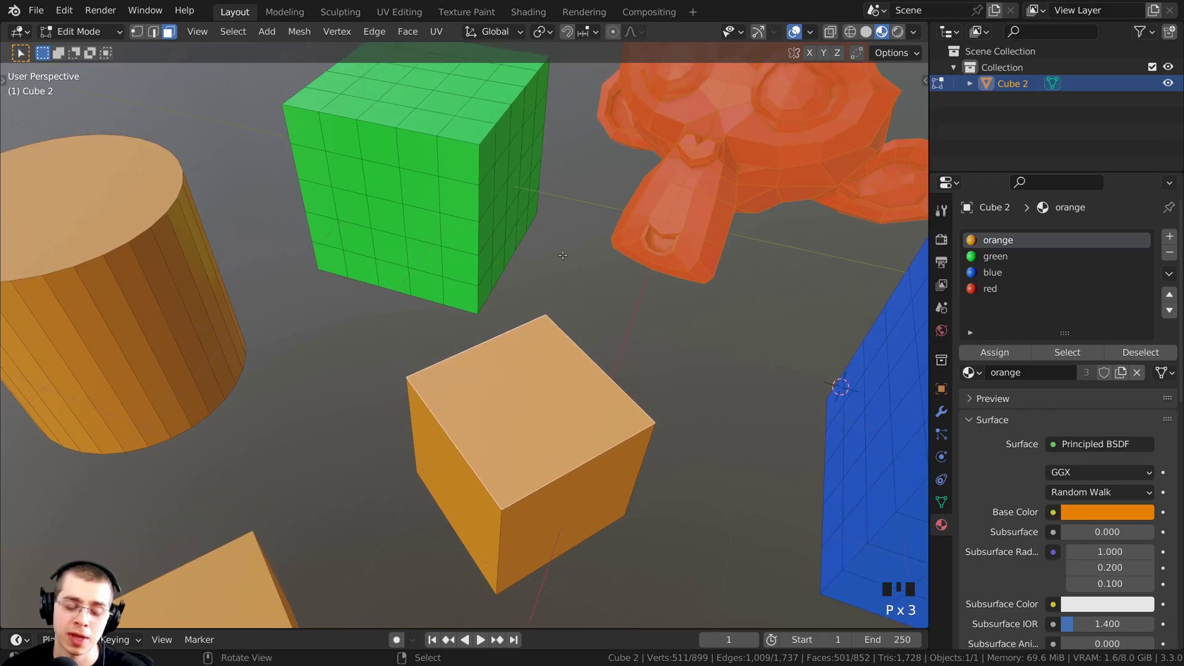
- Separate the selected monkey head and cube face into a new object, and return to Object Mode
{"action": "key", "text": "p"}
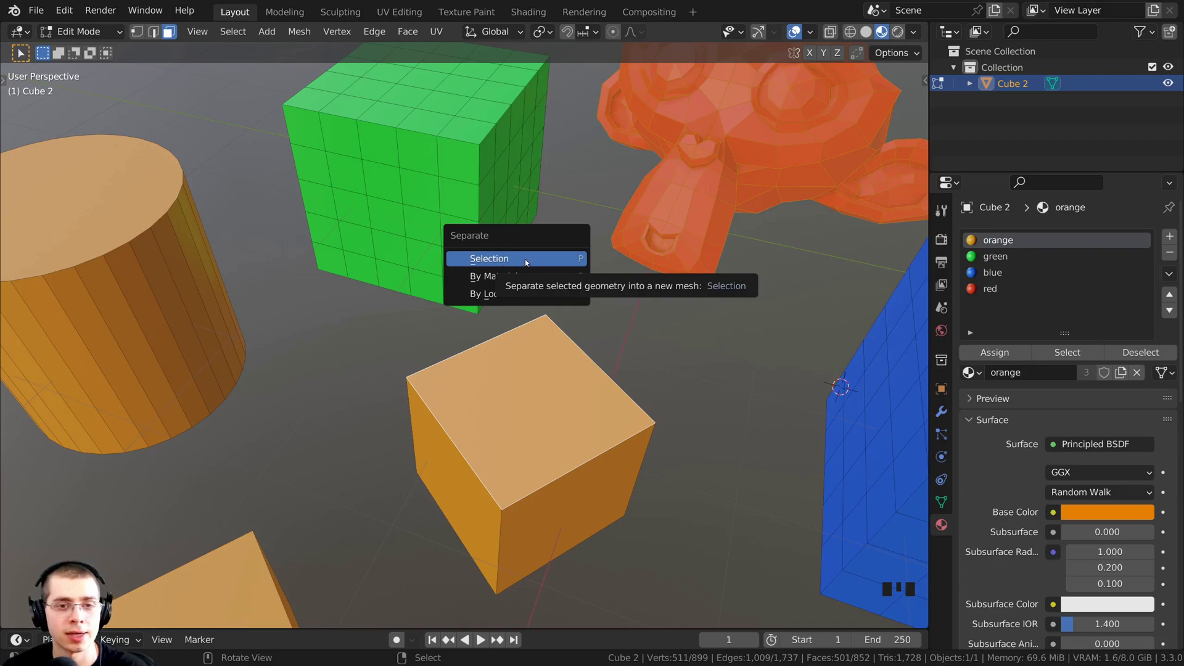
{"action": "left_click", "coordinate": [542, 259]}
{"action": "scroll", "coordinate": [546, 318], "scroll_direction": "down", "scroll_amount": 5}
{"action": "scroll", "coordinate": [545, 319], "scroll_direction": "up", "scroll_amount": 2}
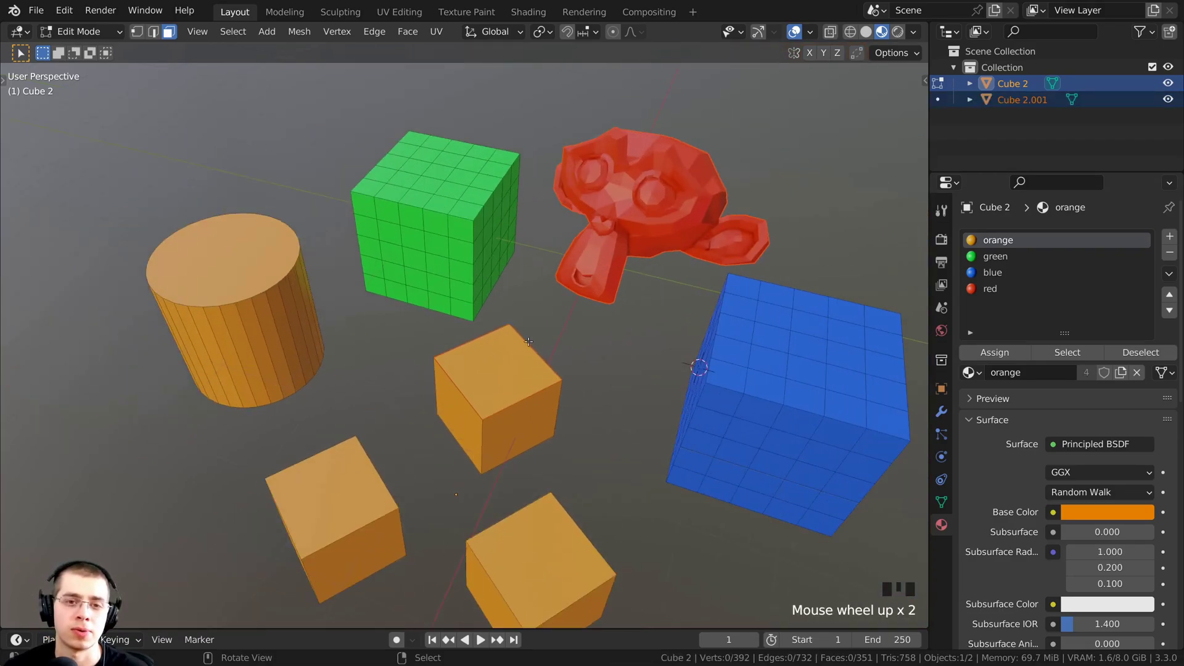
{"action": "key", "text": "Tab"}
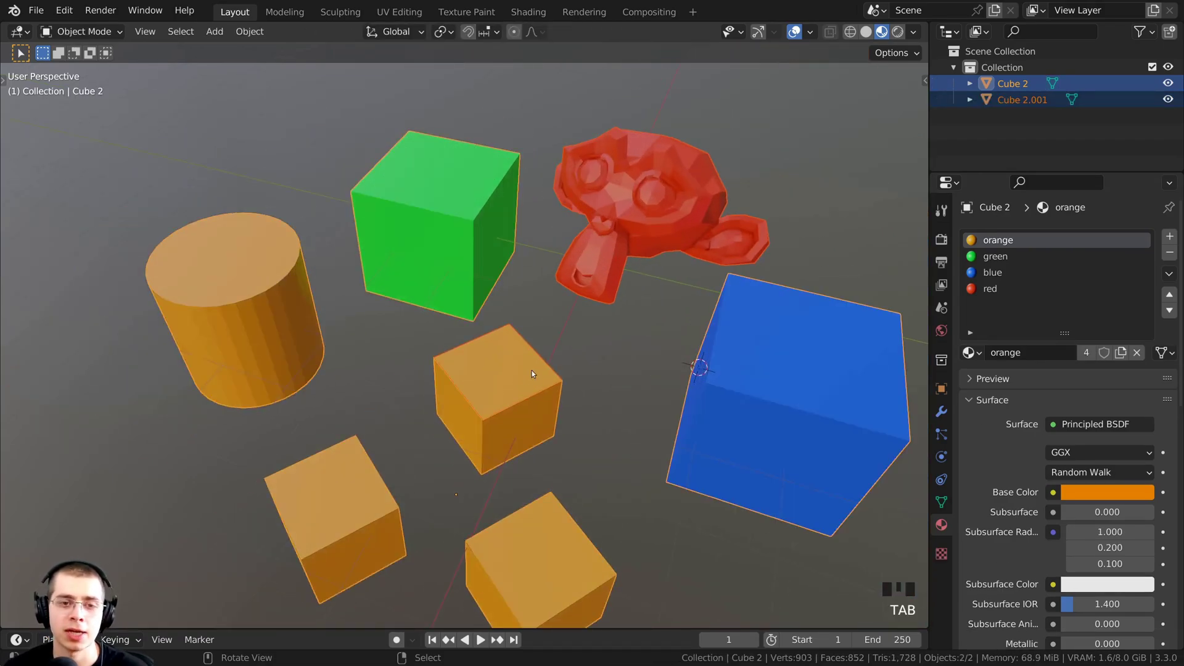
- Move the separated monkey head and cube face away from the rest, and shift the remaining multi-coloured object
{"action": "left_click", "coordinate": [608, 200]}
{"action": "scroll", "coordinate": [554, 387], "scroll_direction": "down", "scroll_amount": 2}
{"action": "key", "text": "g"}
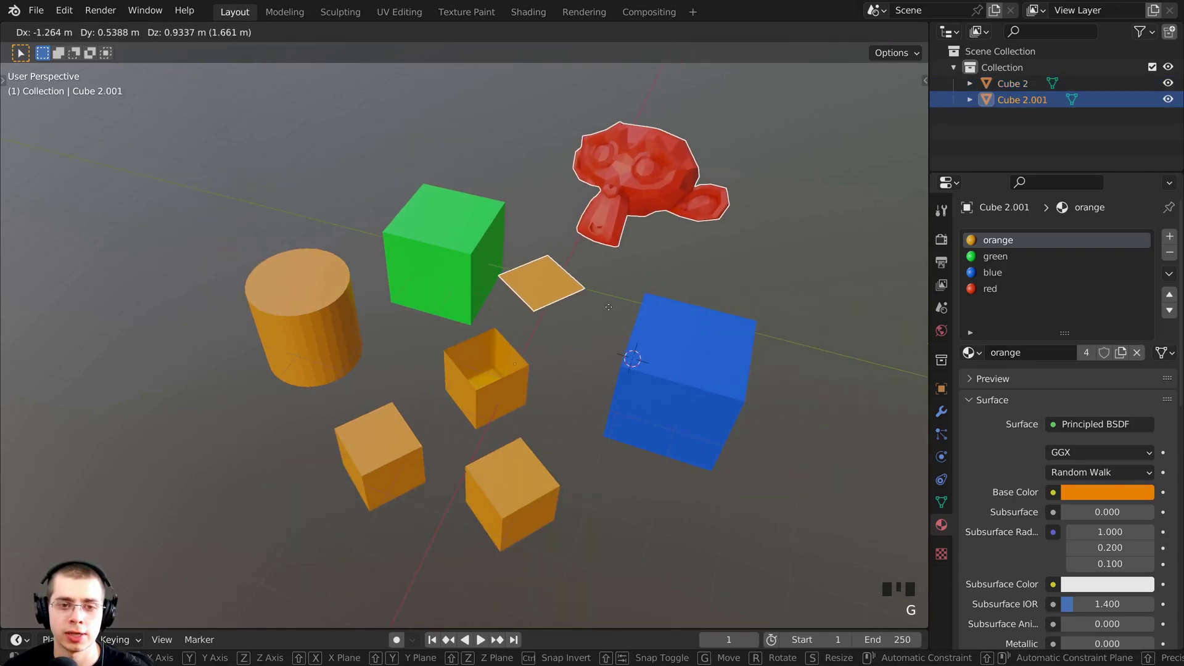
{"action": "left_click", "coordinate": [494, 267]}
{"action": "right_click", "coordinate": [474, 256]}
{"action": "key", "text": "g"}
{"action": "left_click", "coordinate": [427, 305]}
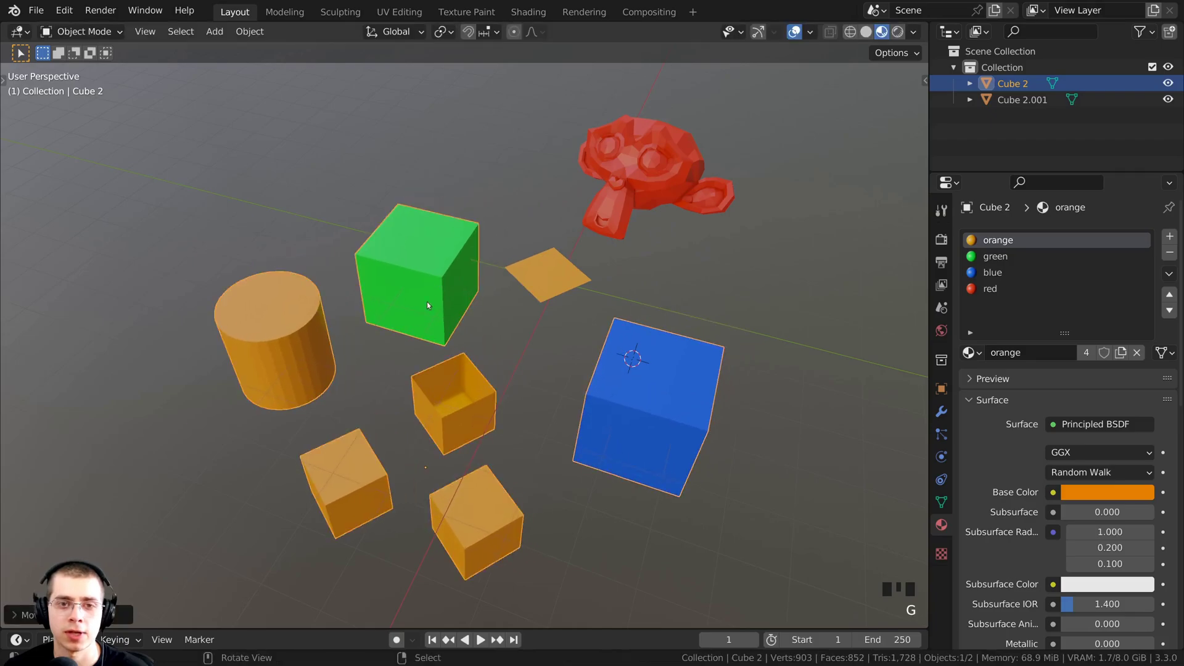
{"action": "right_click", "coordinate": [549, 265]}
{"action": "right_click", "coordinate": [576, 217]}
{"action": "key", "text": "g"}
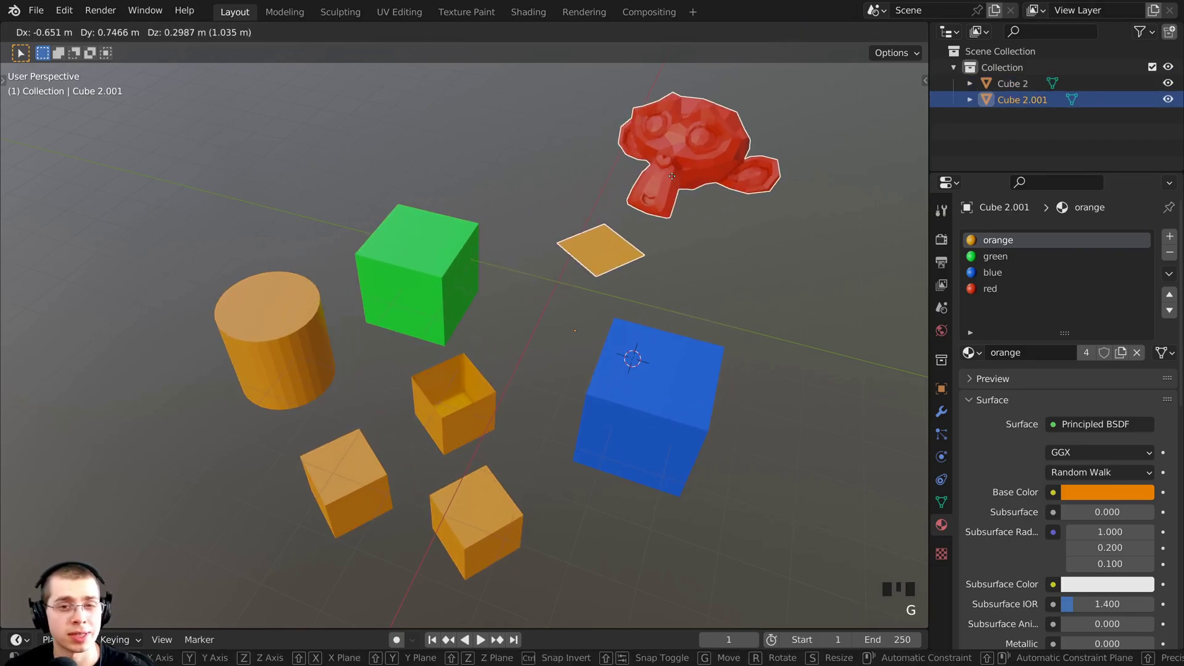
{"action": "right_click", "coordinate": [650, 188]}
{"action": "middle_click_drag", "start_coordinate": [612, 205], "coordinate": [571, 264]}
- Separate the remaining multi-coloured object by material in Edit Mode, and return to Object Mode
{"action": "right_click", "coordinate": [622, 369]}
{"action": "key", "text": "Tab"}
{"action": "key", "text": "p"}
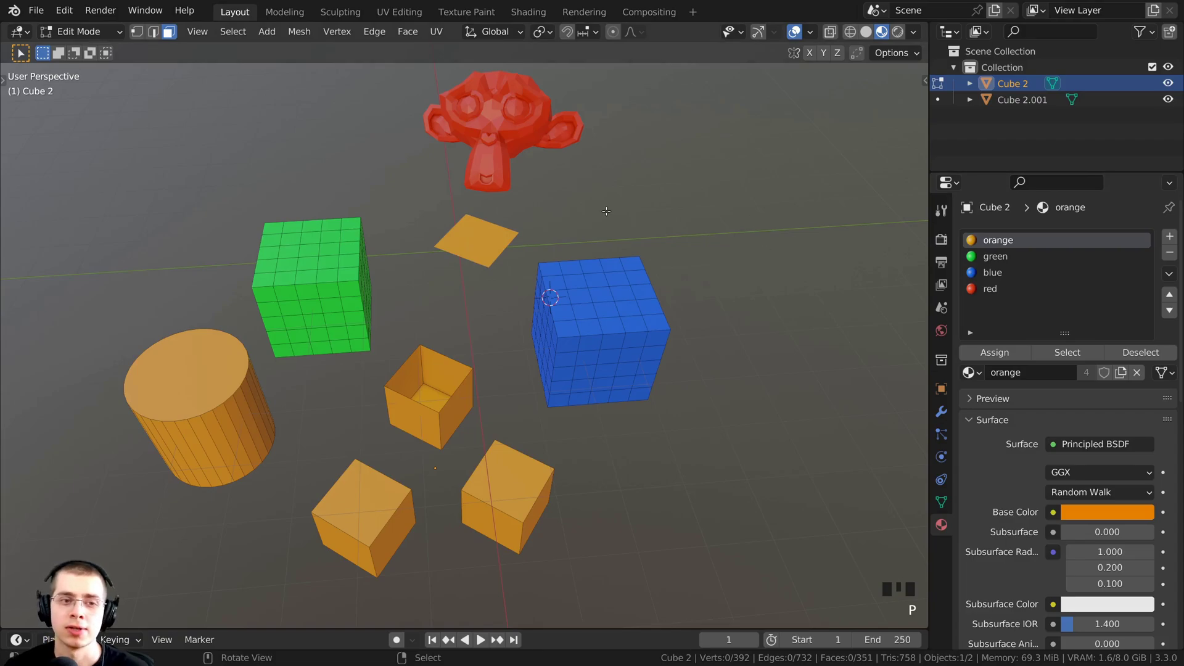
{"action": "key", "text": "a"}
{"action": "key", "text": "a"}
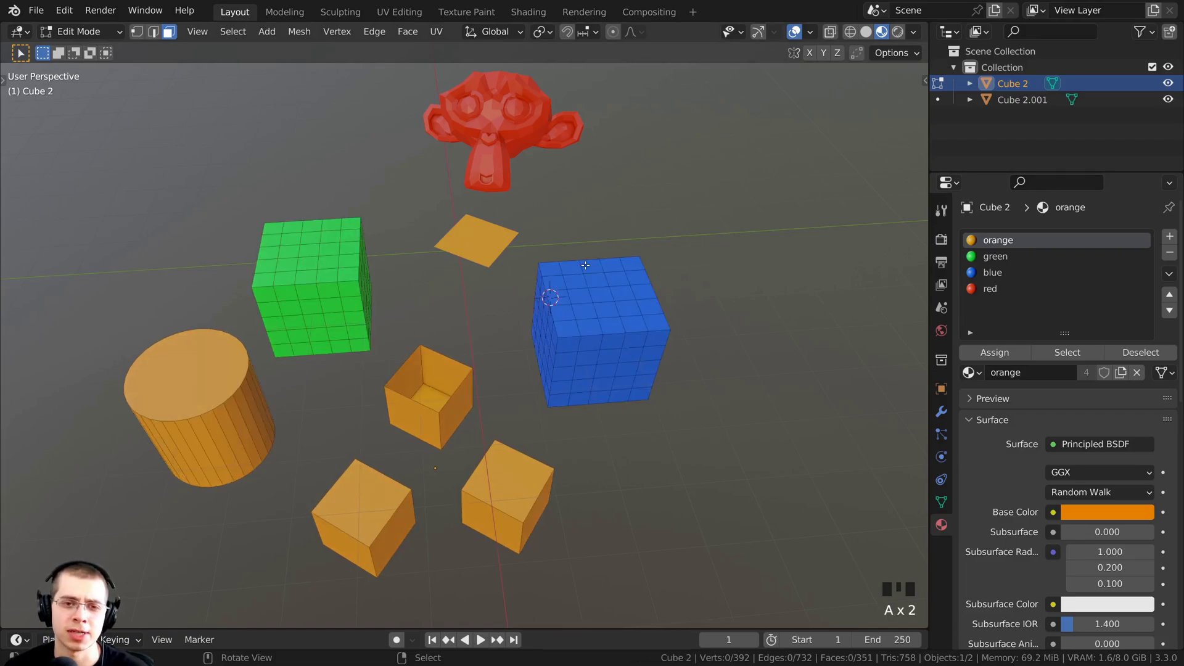
{"action": "key", "text": "a"}
{"action": "key", "text": "a"}
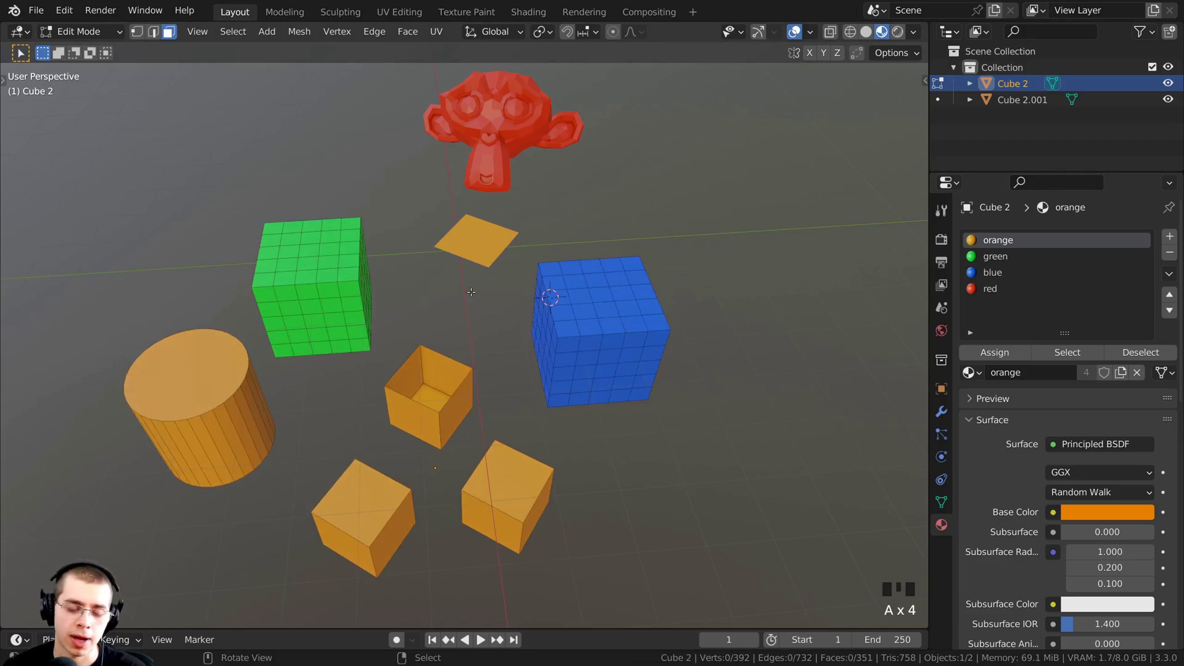
{"action": "middle_click_drag", "start_coordinate": [447, 294], "coordinate": [448, 295]}
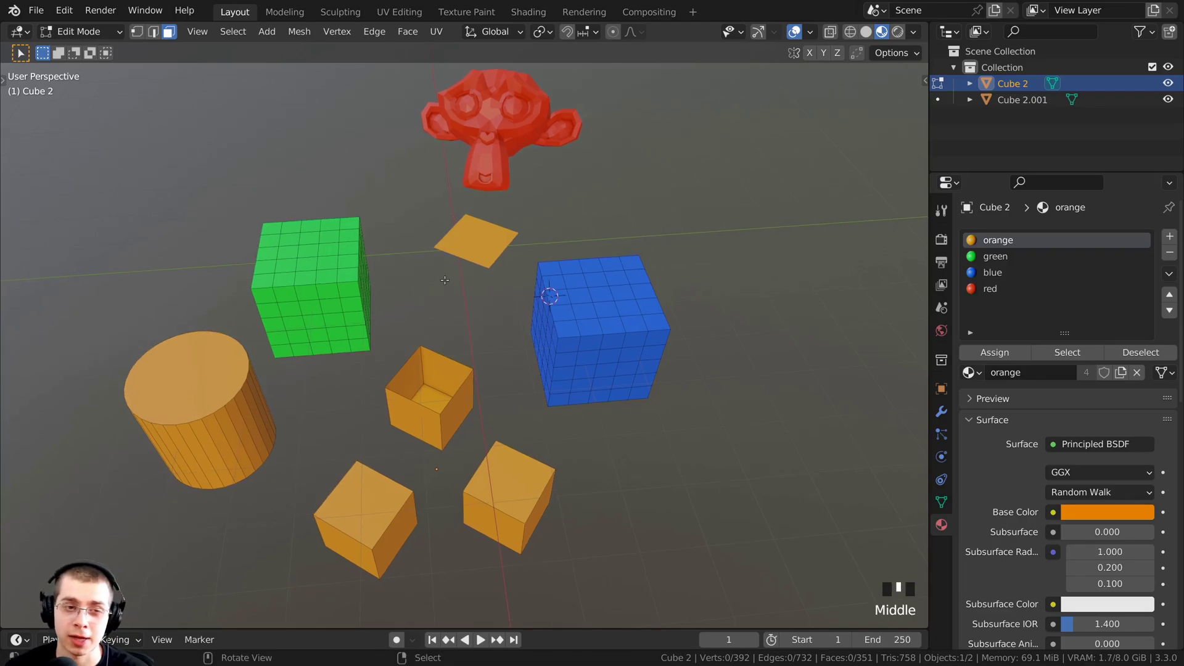
{"action": "key", "text": "p"}
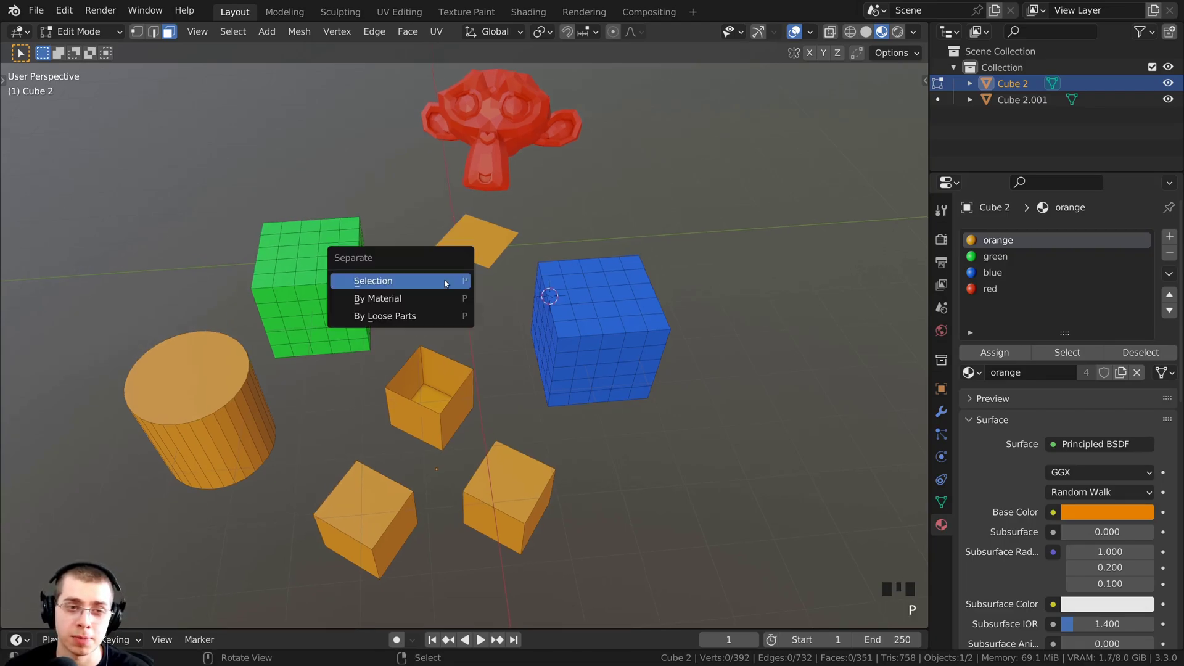
{"action": "left_click", "coordinate": [385, 300]}
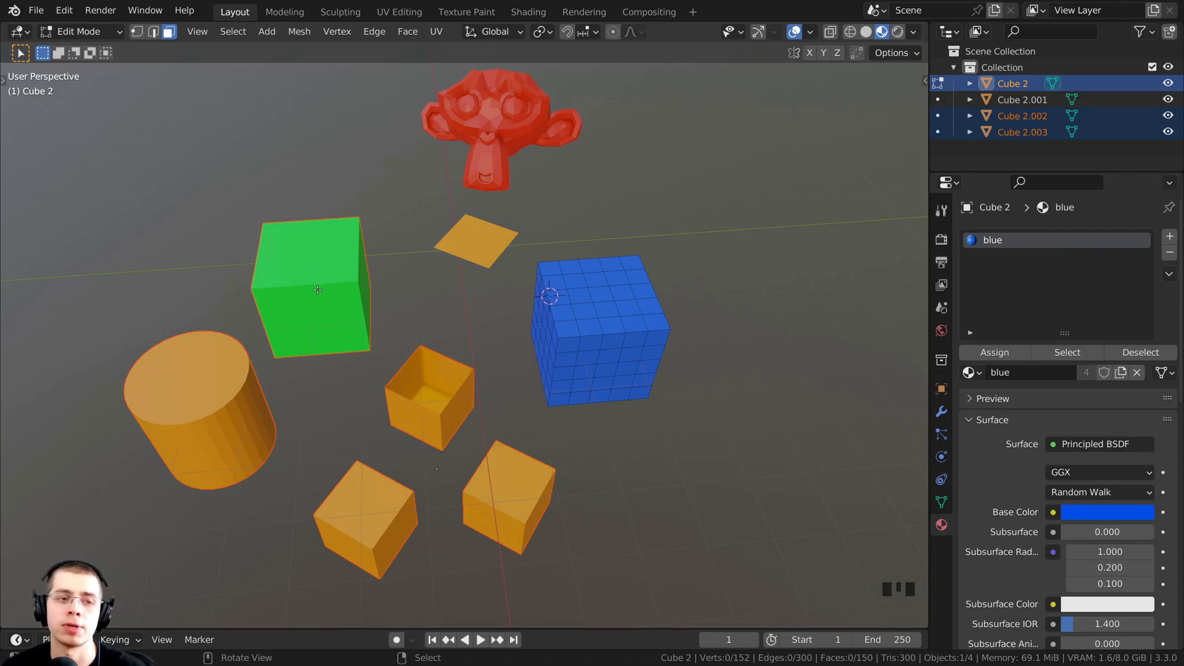
{"action": "key", "text": "Tab"}
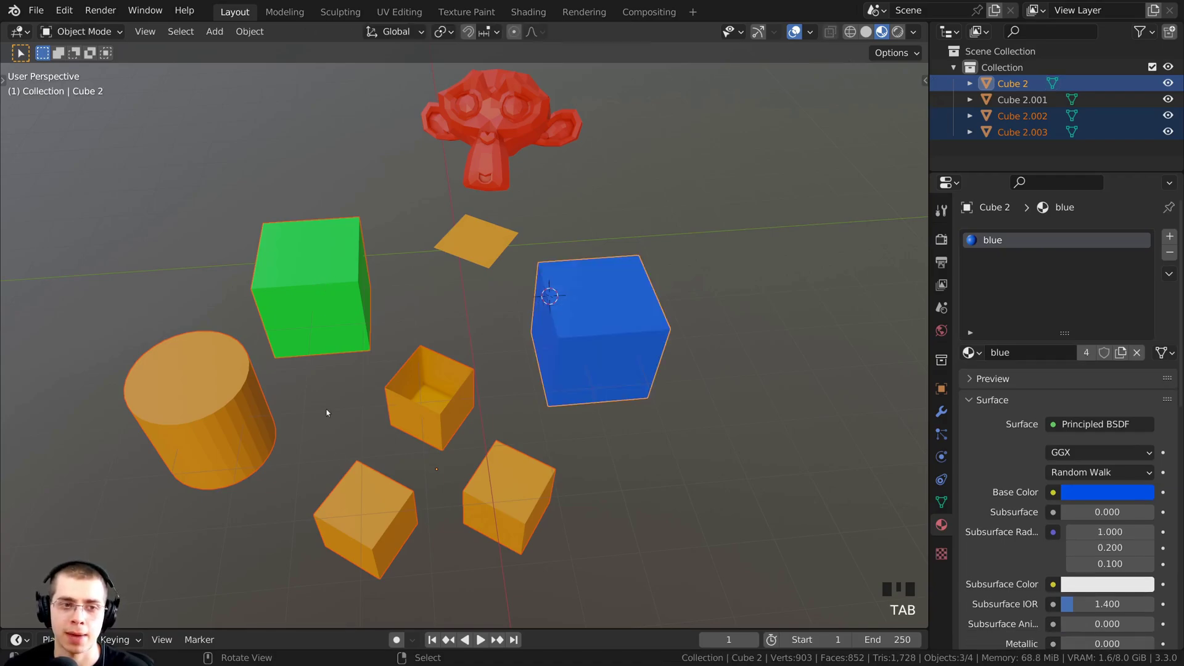
- Move the separated blue cube aside, away from the orange and green parts, and select the green cube
{"action": "right_click", "coordinate": [592, 406]}
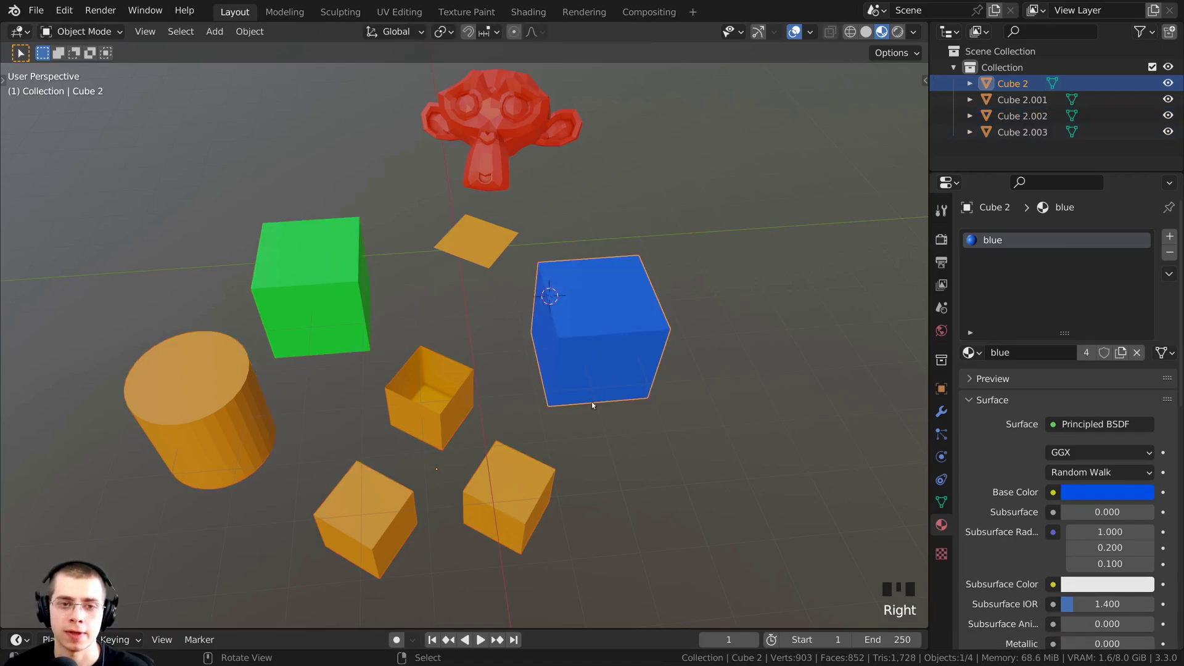
{"action": "key", "text": "g"}
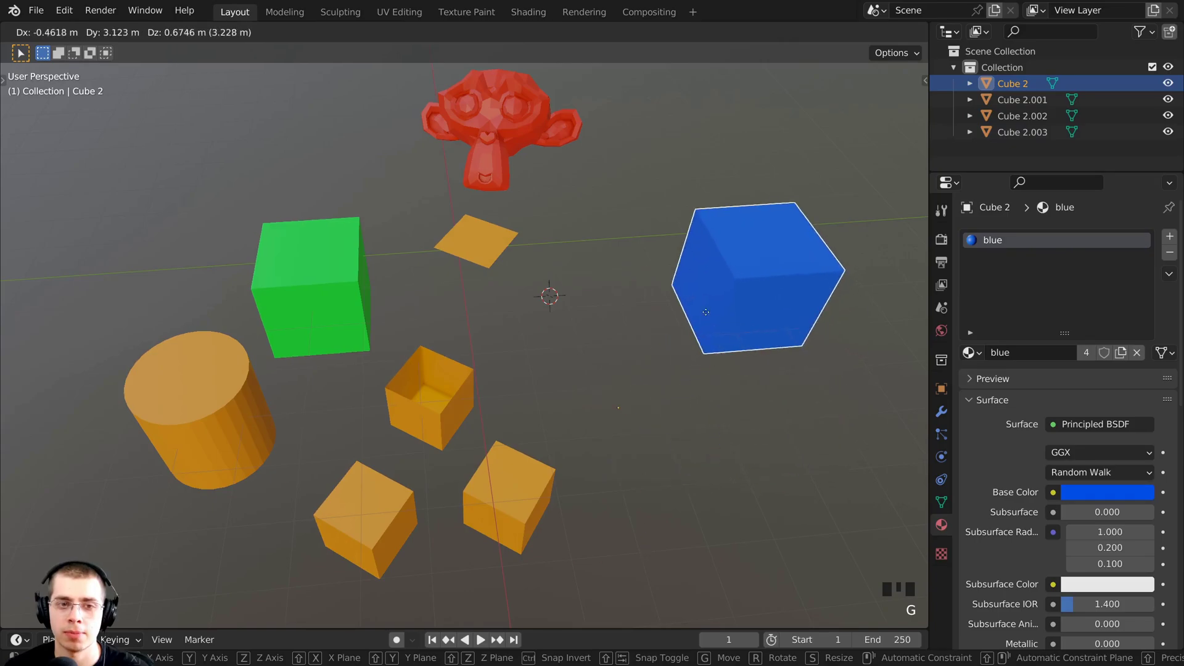
{"action": "left_click", "coordinate": [323, 327]}
{"action": "right_click", "coordinate": [309, 297]}
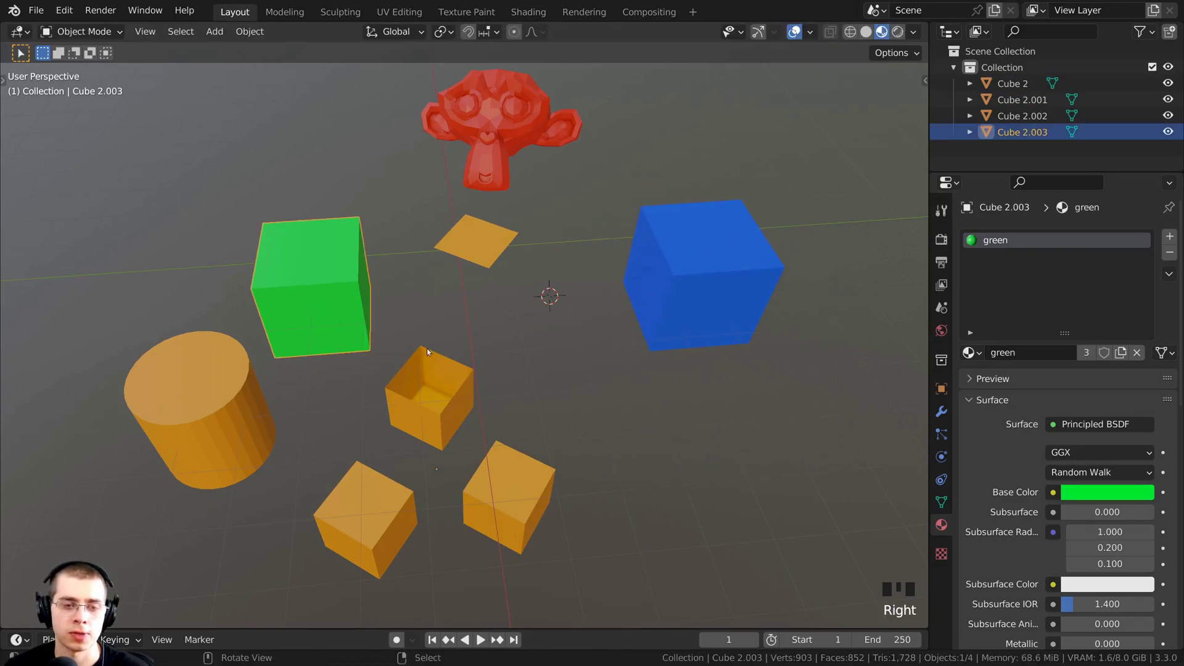
- Move the green cube farther back, and shift the combined orange cylinder and cubes away from the other objects
{"action": "key", "text": "g"}
{"action": "left_click", "coordinate": [394, 209]}
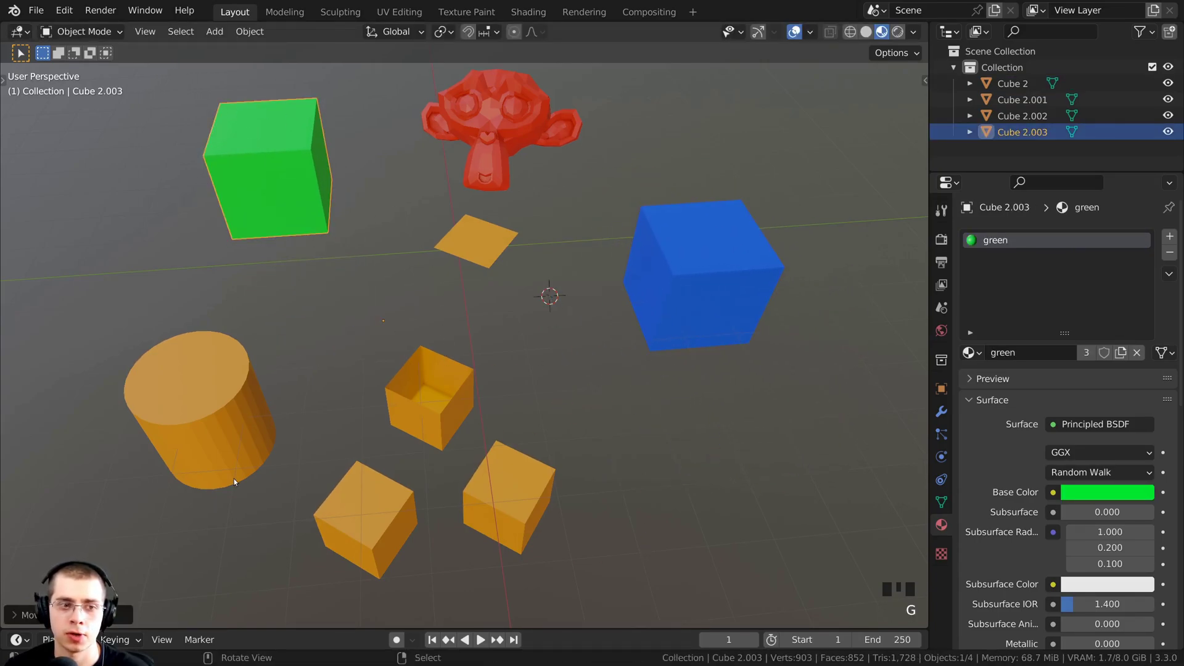
{"action": "right_click", "coordinate": [243, 426]}
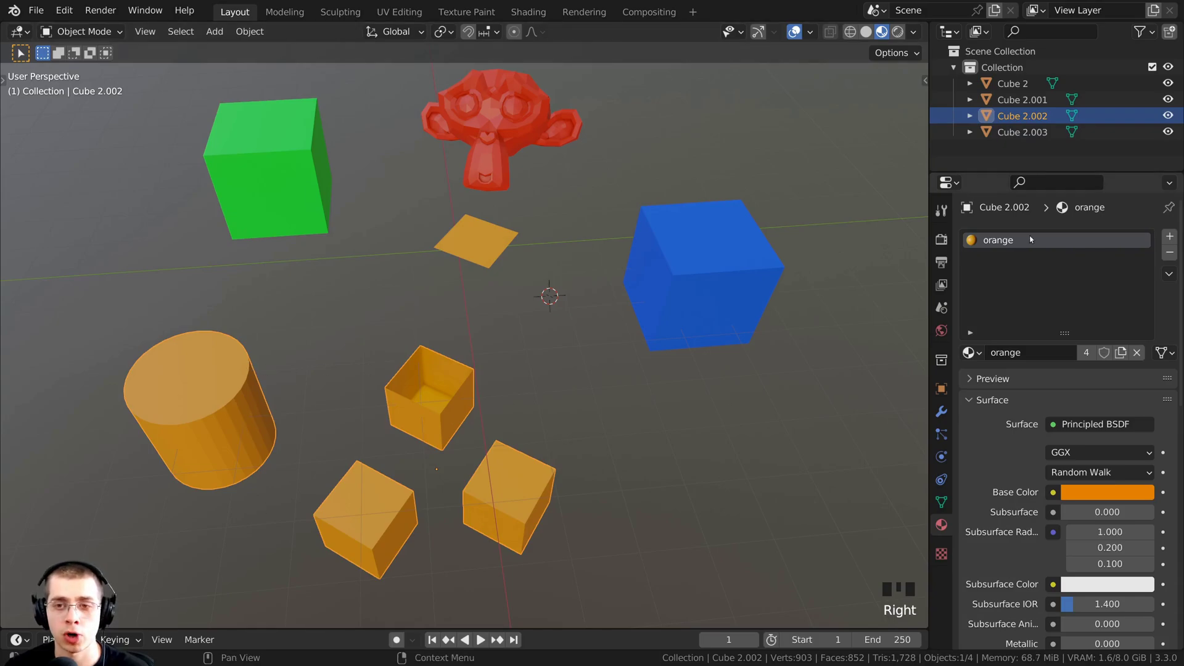
{"action": "key", "text": "g"}
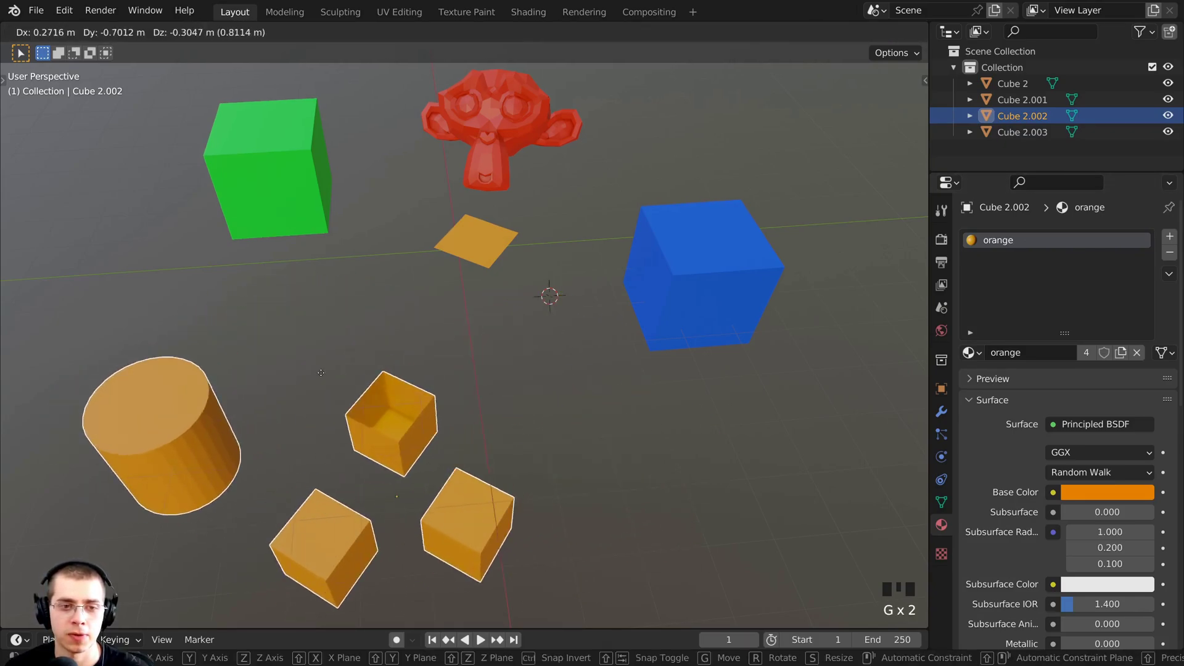
{"action": "left_click", "coordinate": [349, 364]}
{"action": "middle_click_drag", "start_coordinate": [349, 364], "coordinate": [594, 355]}
{"action": "key", "text": "Tab"}
{"action": "scroll", "coordinate": [594, 356], "scroll_direction": "up", "scroll_amount": 2}
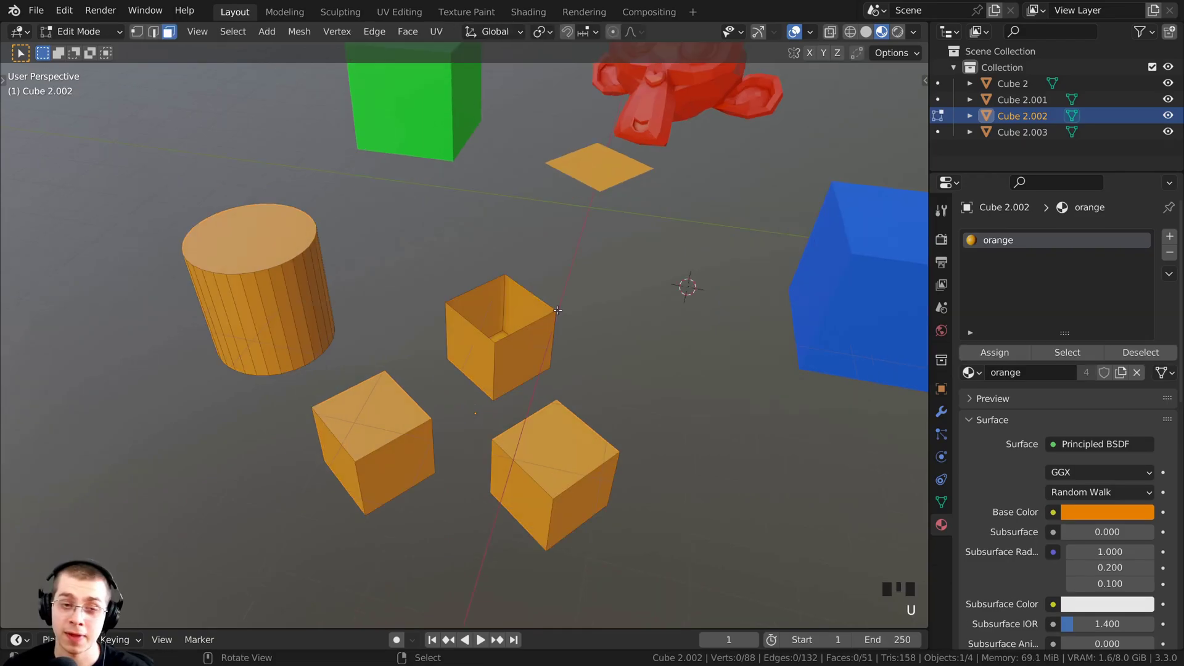
{"action": "key", "text": "p"}
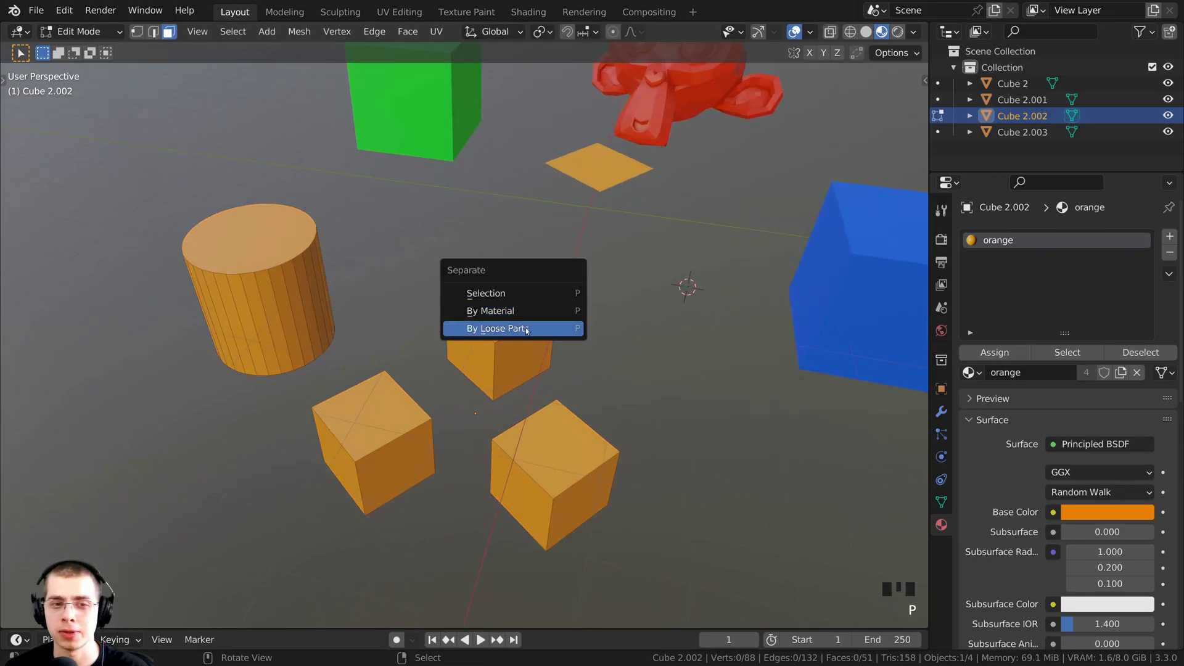
{"action": "left_click", "coordinate": [495, 329]}
{"action": "key", "text": "Tab"}
{"action": "scroll", "coordinate": [457, 265], "scroll_direction": "up", "scroll_amount": 1}
- Separate the combined orange cylinder and cubes by loose parts in Edit Mode, with none of the mesh selected
{"action": "key", "text": "Tab"}
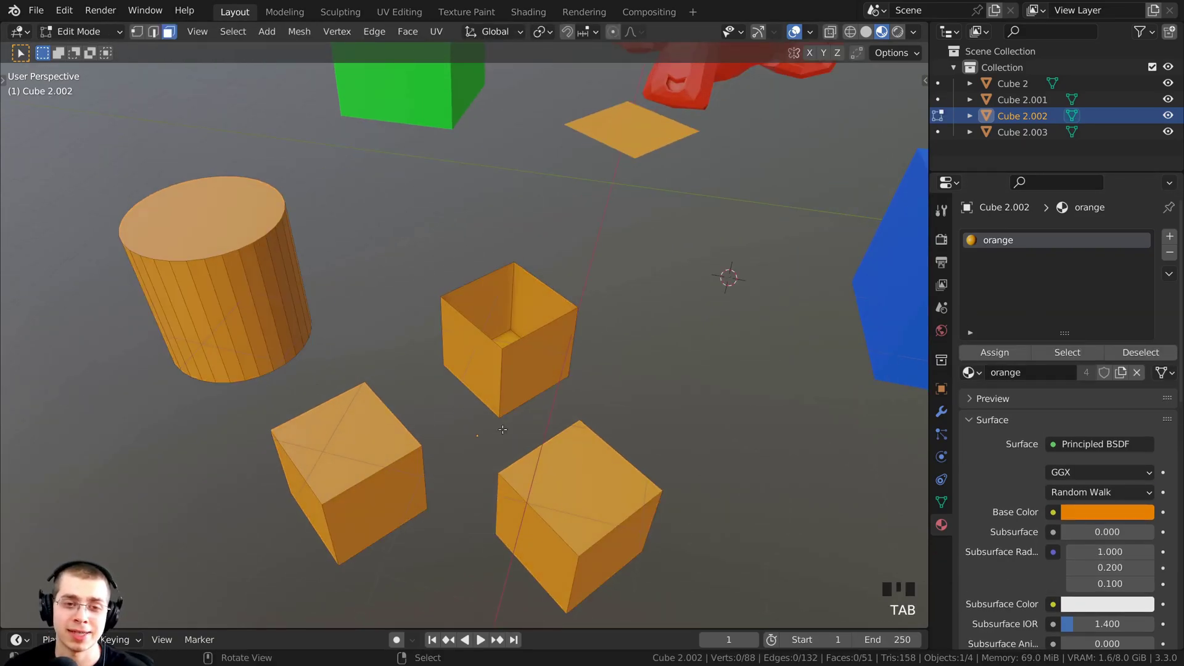
{"action": "middle_click_drag", "start_coordinate": [457, 265], "coordinate": [417, 308], "text": "shift"}
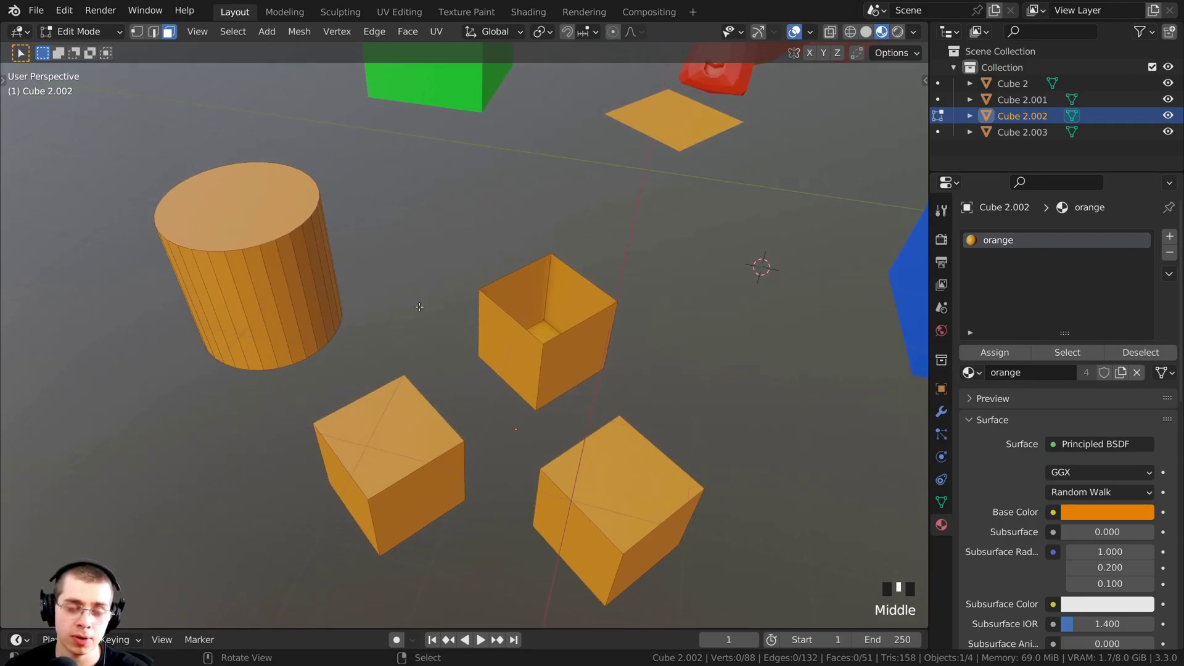
{"action": "key", "text": "a"}
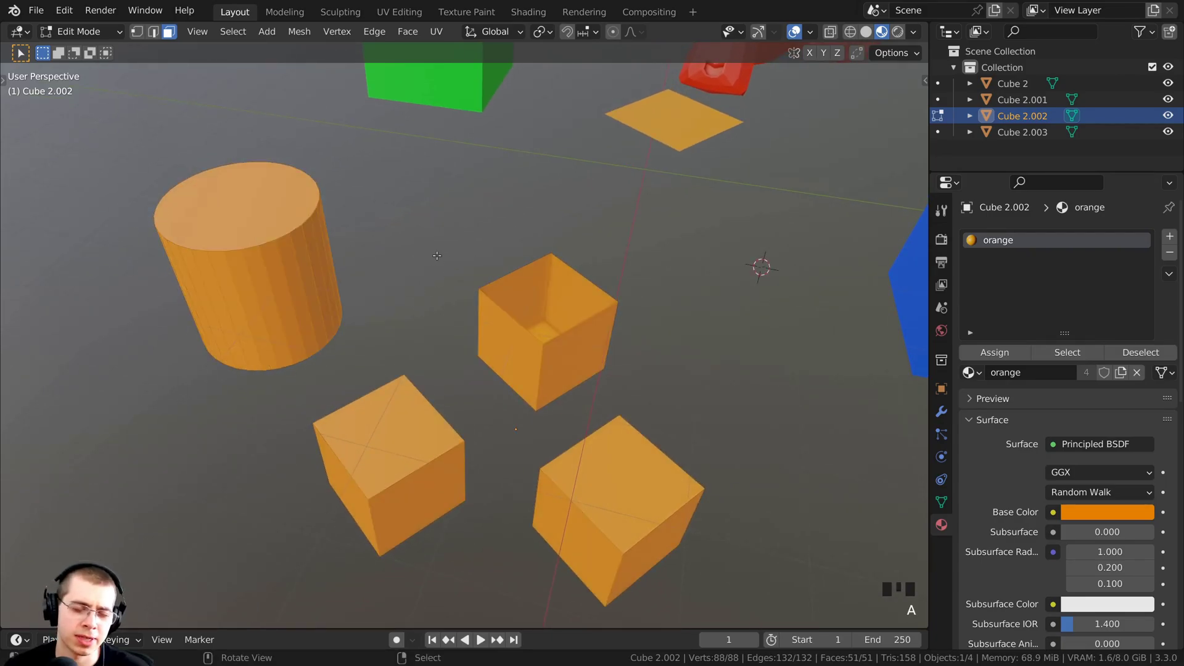
{"action": "key", "text": "a"}
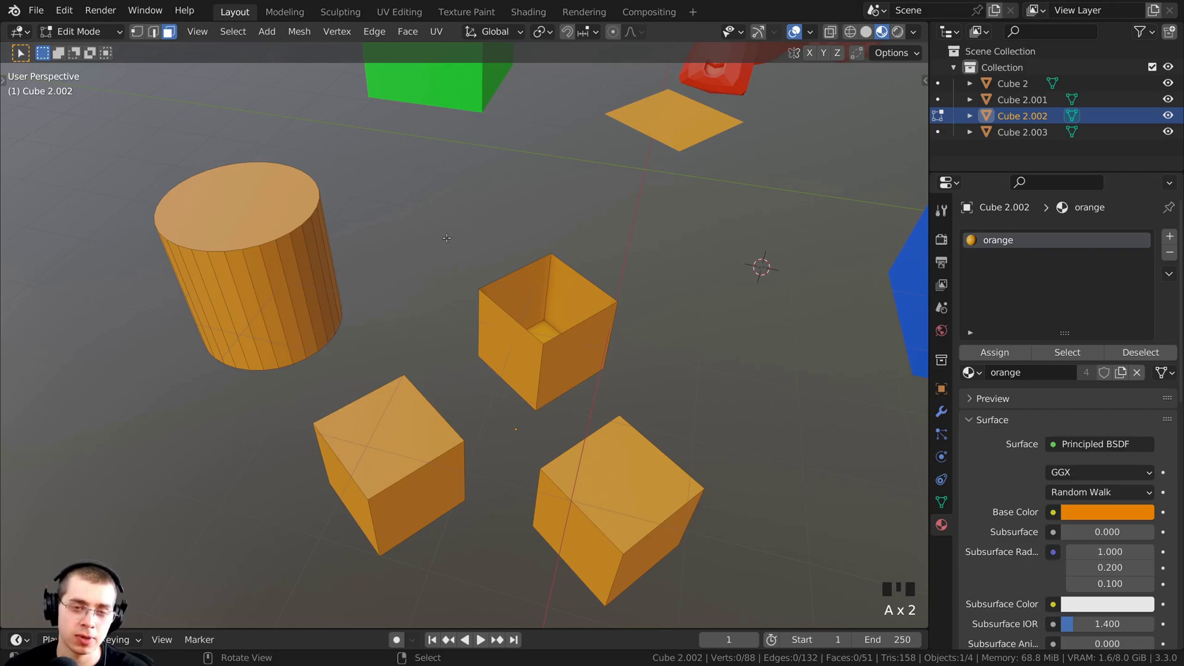
{"action": "middle_click_drag", "start_coordinate": [447, 238], "coordinate": [450, 237]}
{"action": "key", "text": "p"}
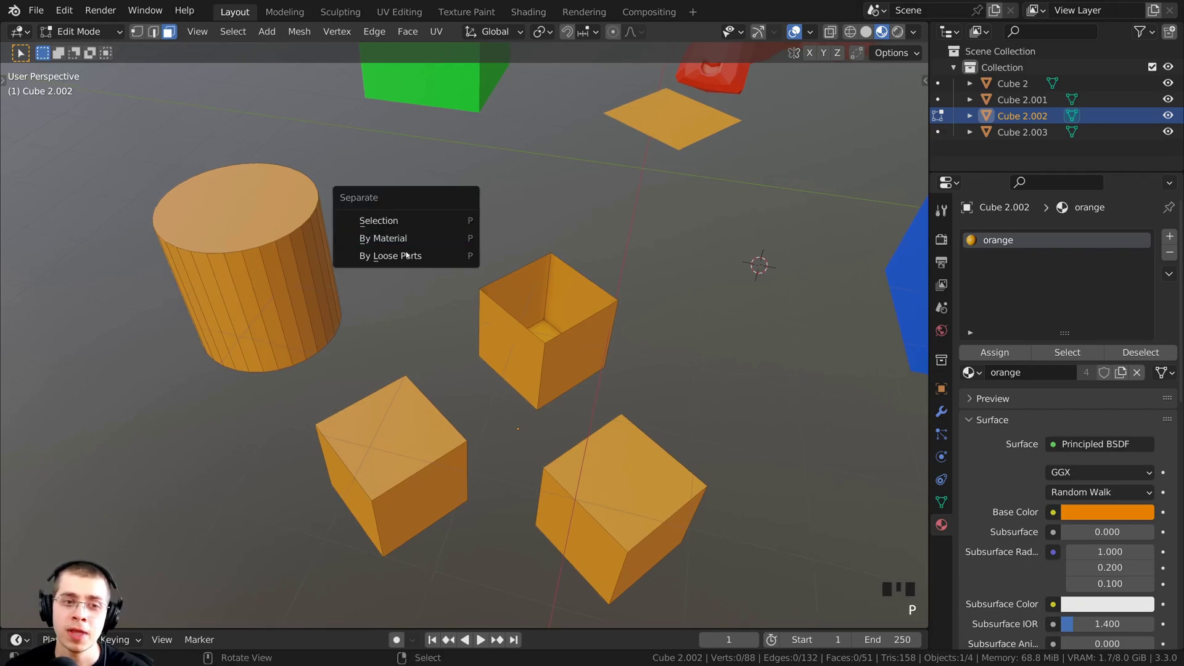
{"action": "left_click", "coordinate": [375, 262]}
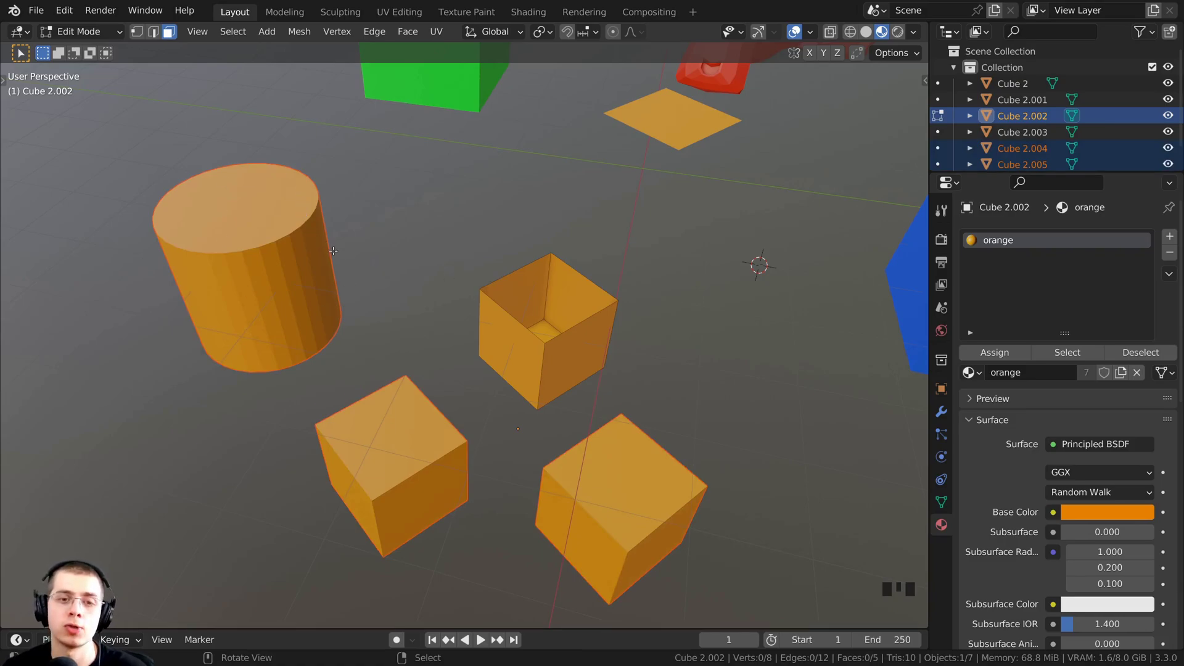
- Switch from the open cube to the separated orange cylinder, and move the cylinder away from the cubes in Object Mode
{"action": "key", "text": "alt+q"}
{"action": "middle_click_drag", "start_coordinate": [333, 251], "coordinate": [444, 272], "text": "shift"}
{"action": "scroll", "coordinate": [471, 230], "scroll_direction": "up", "scroll_amount": 3}
{"action": "key", "text": "Tab"}
{"action": "scroll", "coordinate": [468, 320], "scroll_direction": "down", "scroll_amount": 2}
{"action": "key", "text": "g"}
{"action": "left_click", "coordinate": [376, 238]}
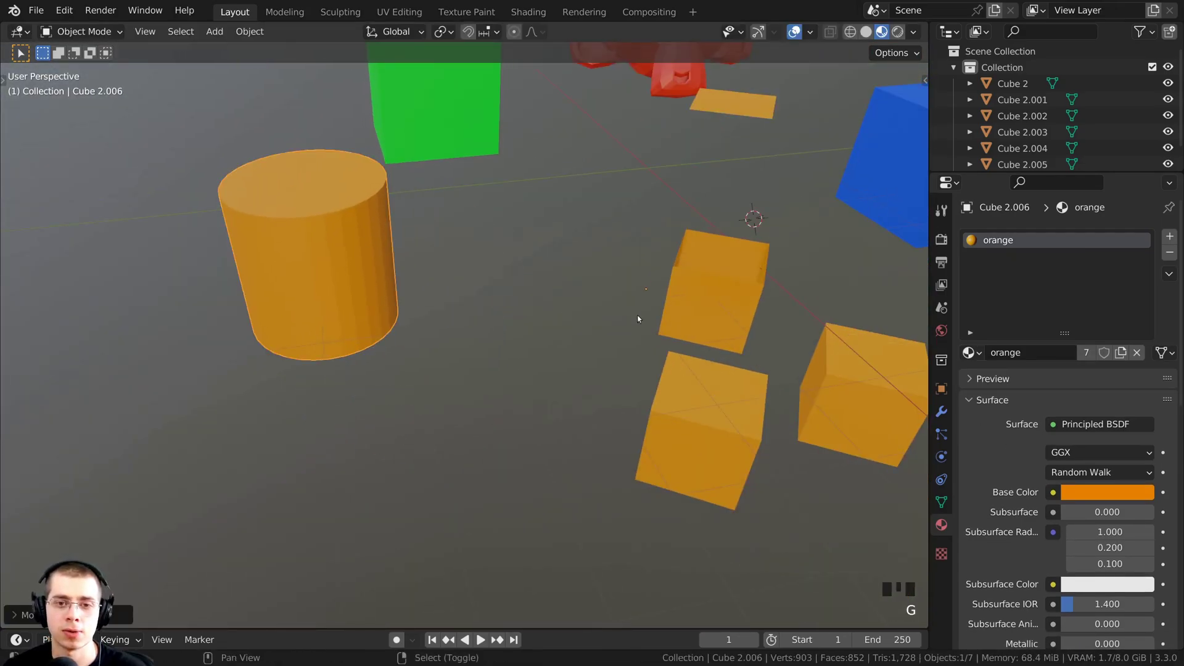
- Move the open-topped orange cube away from the two closed orange cubes
{"action": "middle_click_drag", "start_coordinate": [376, 239], "coordinate": [347, 328]}
{"action": "right_click", "coordinate": [487, 290]}
{"action": "key", "text": "g"}
{"action": "left_click", "coordinate": [435, 423]}
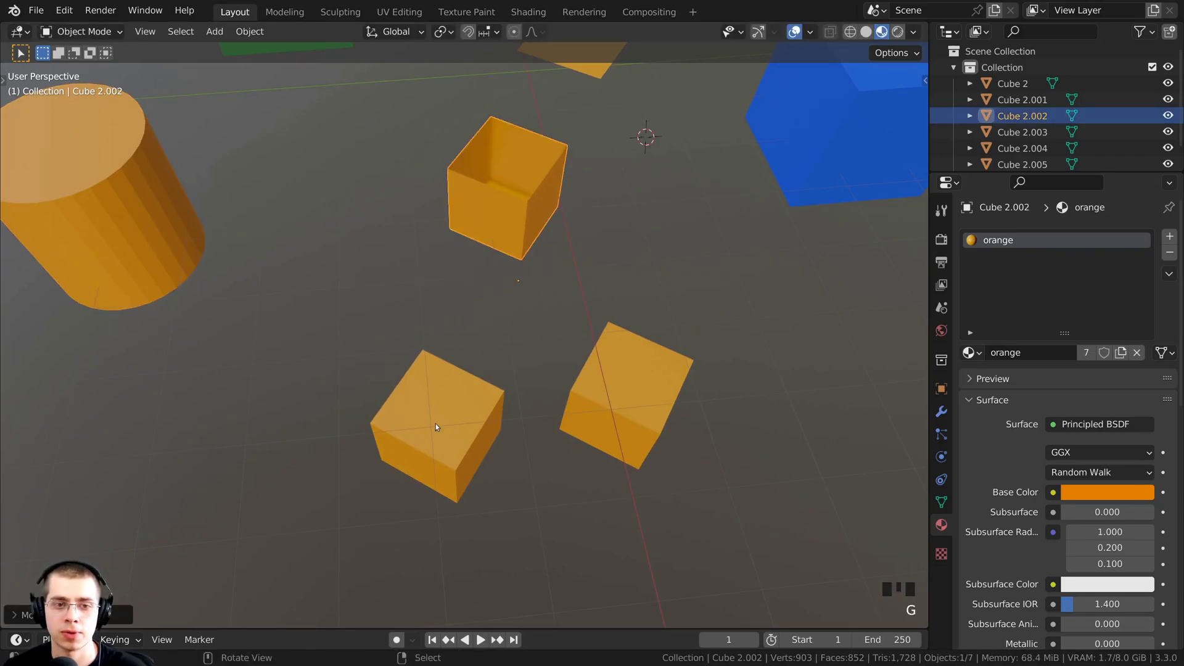
- Move the two closed orange cubes apart, placing one on each side in front of the open-topped cube
{"action": "right_click", "coordinate": [434, 423]}
{"action": "key", "text": "g"}
{"action": "left_click", "coordinate": [701, 398]}
{"action": "right_click", "coordinate": [700, 399]}
{"action": "key", "text": "g"}
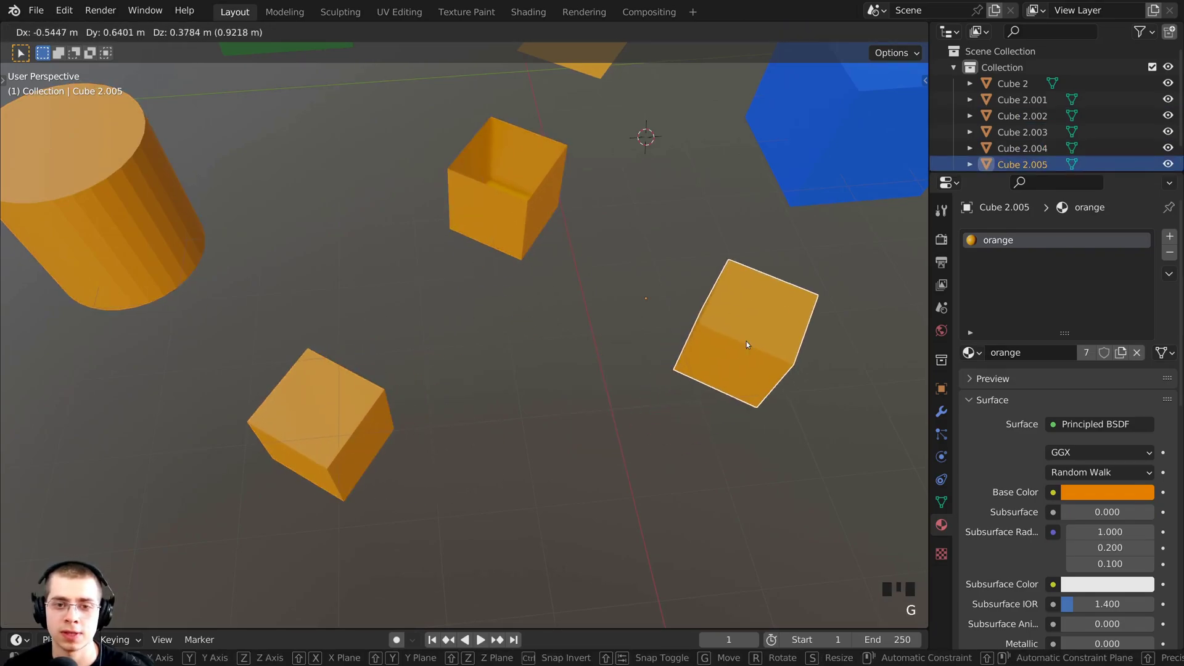
{"action": "left_click", "coordinate": [746, 342]}
{"action": "middle_click_drag", "start_coordinate": [746, 341], "coordinate": [707, 282]}
{"action": "middle_click_drag", "start_coordinate": [605, 287], "coordinate": [514, 283], "text": "shift"}
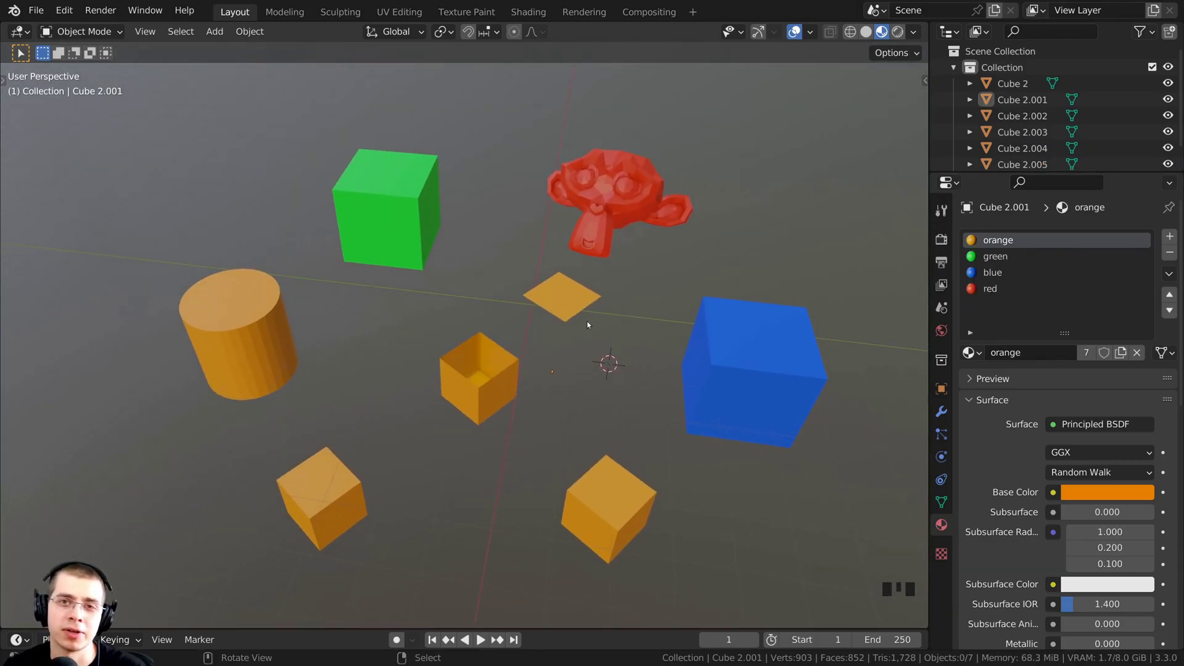